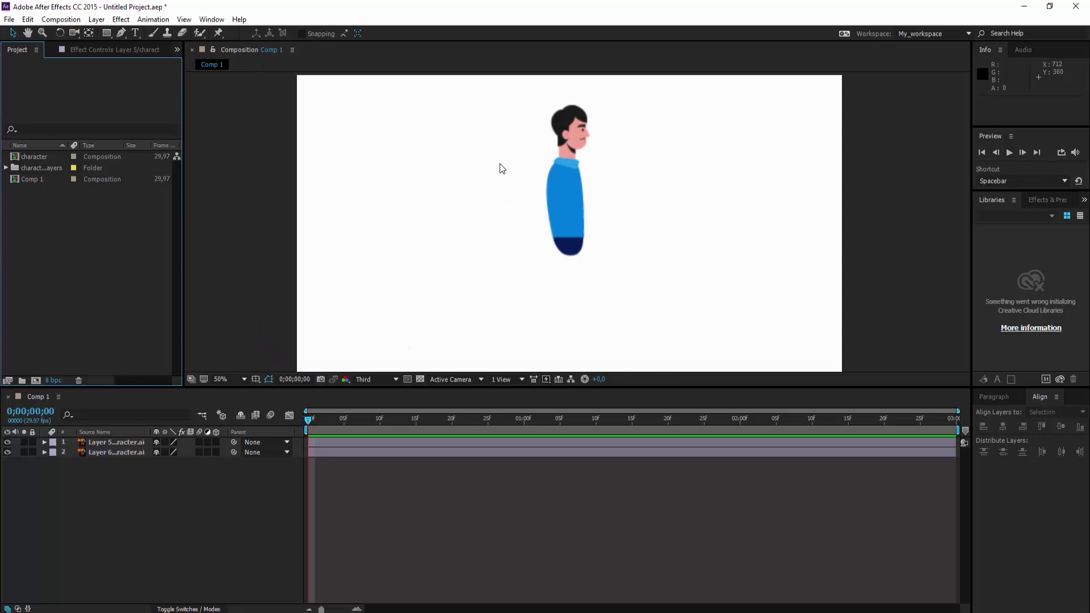
- Examine which layers hold the character's head and torso by selecting each one in turn
left_click(571, 125)
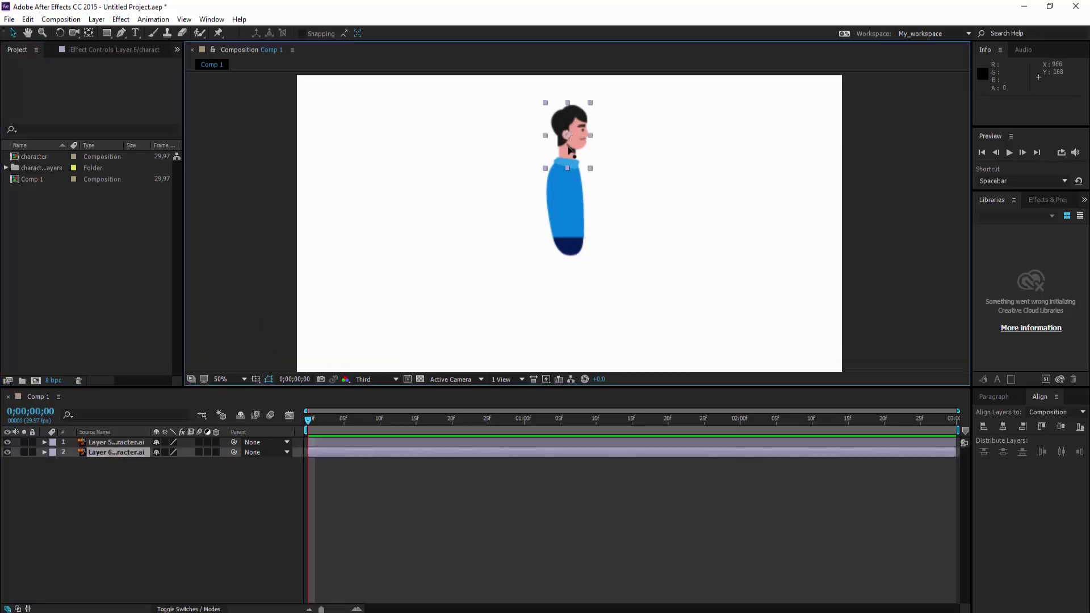
left_click(570, 199)
left_click(104, 455)
left_click(104, 445)
left_click(104, 453)
left_click(105, 446)
left_click(104, 451)
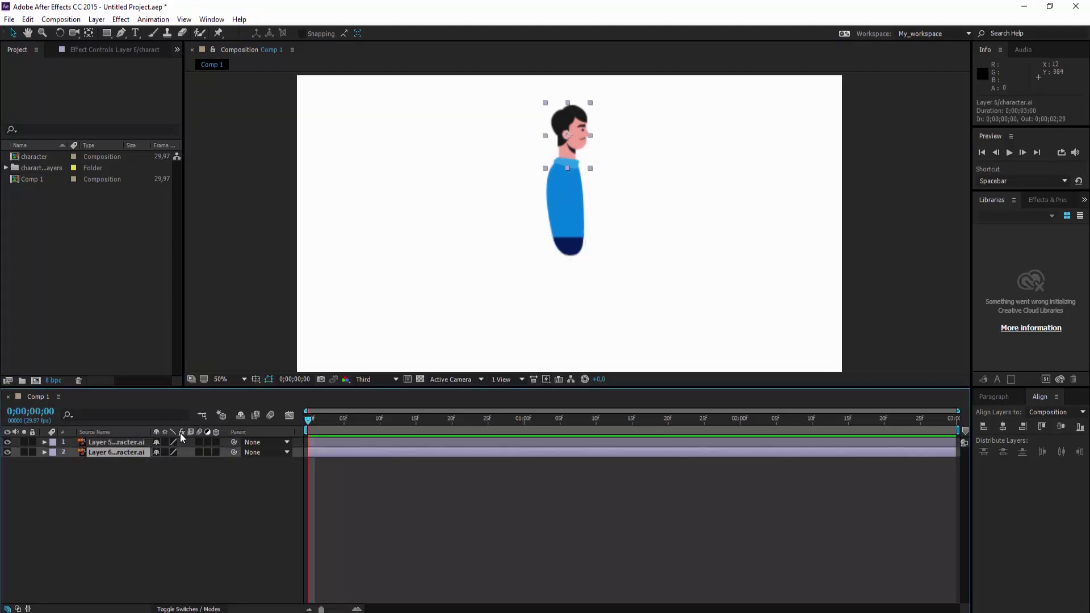
left_click(454, 250)
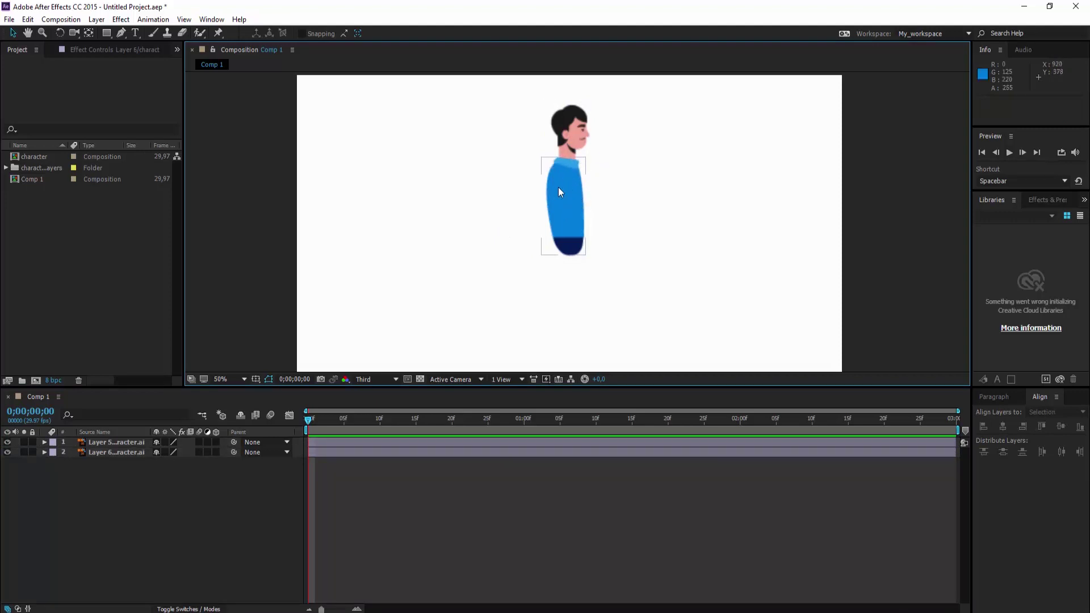
left_click(565, 152)
left_click(190, 471)
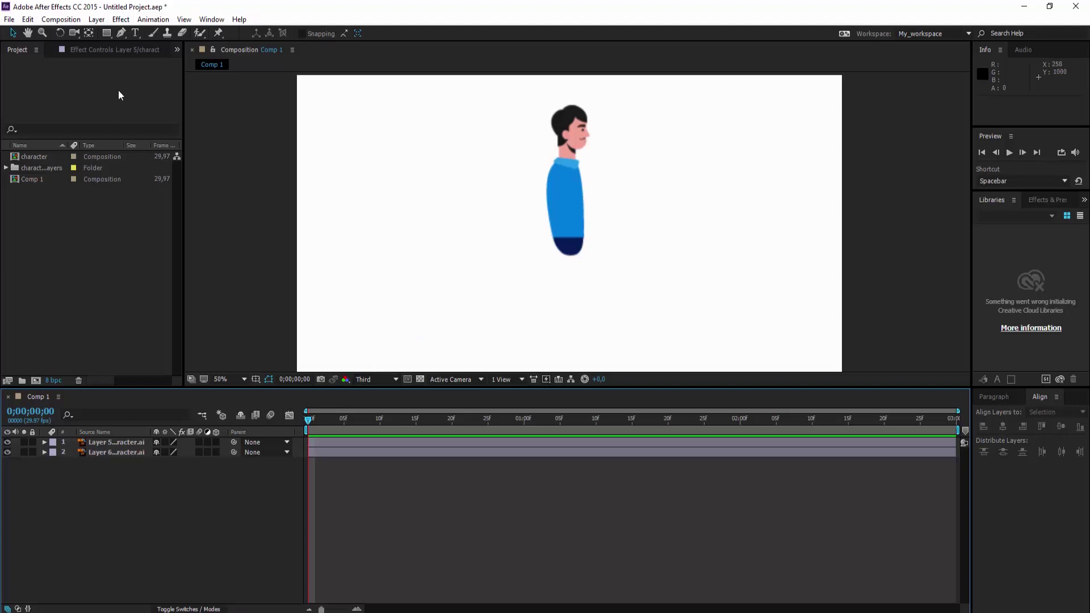
- With the Pen tool, draw a curved open path from the hips down as a leg and set its stroke width to 58 px
left_click(120, 34)
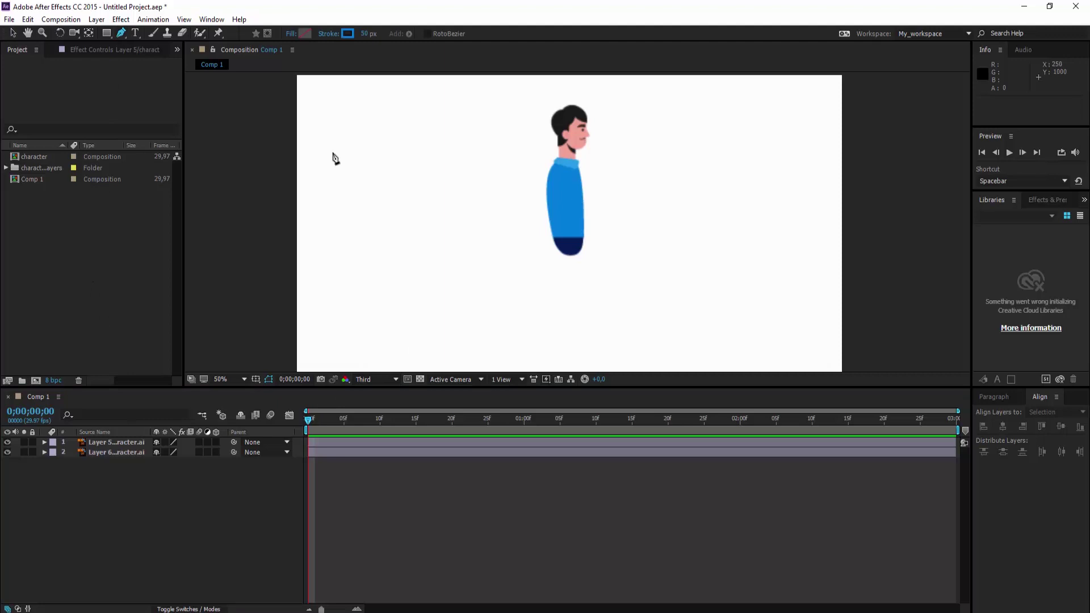
left_click(574, 248)
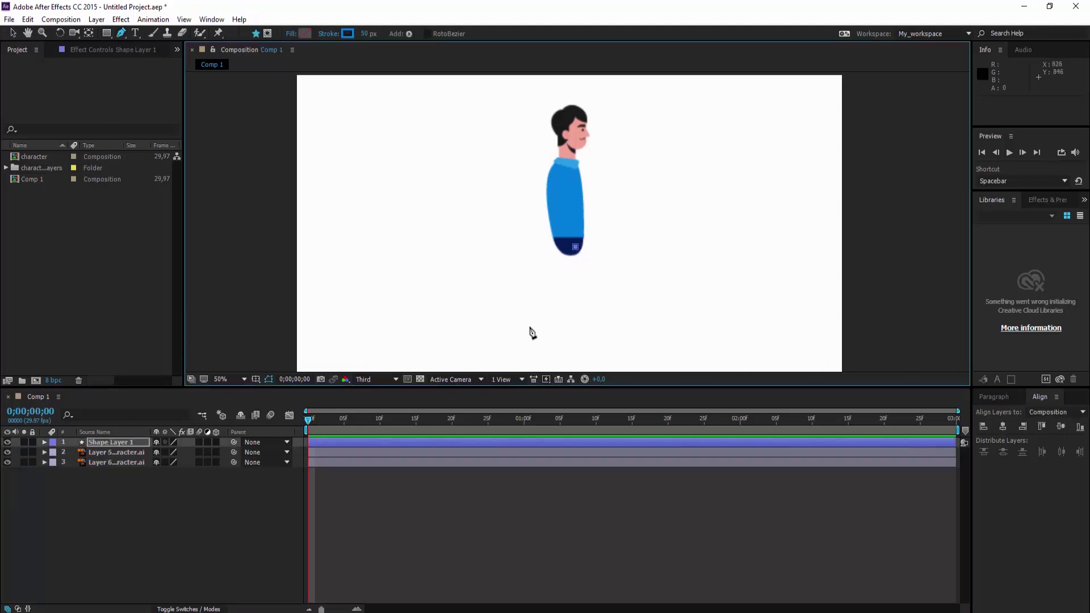
mouse_move(532, 334)
left_mouse_down()
mouse_move(485, 356)
mouse_move(495, 353)
left_mouse_up()
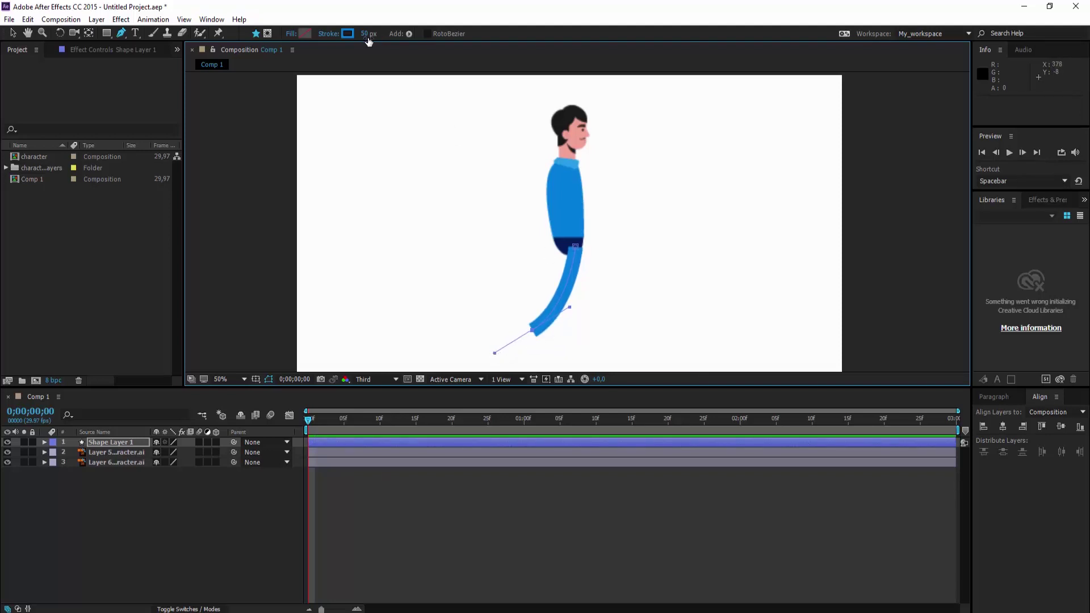
left_click_drag(369, 40, 376, 39)
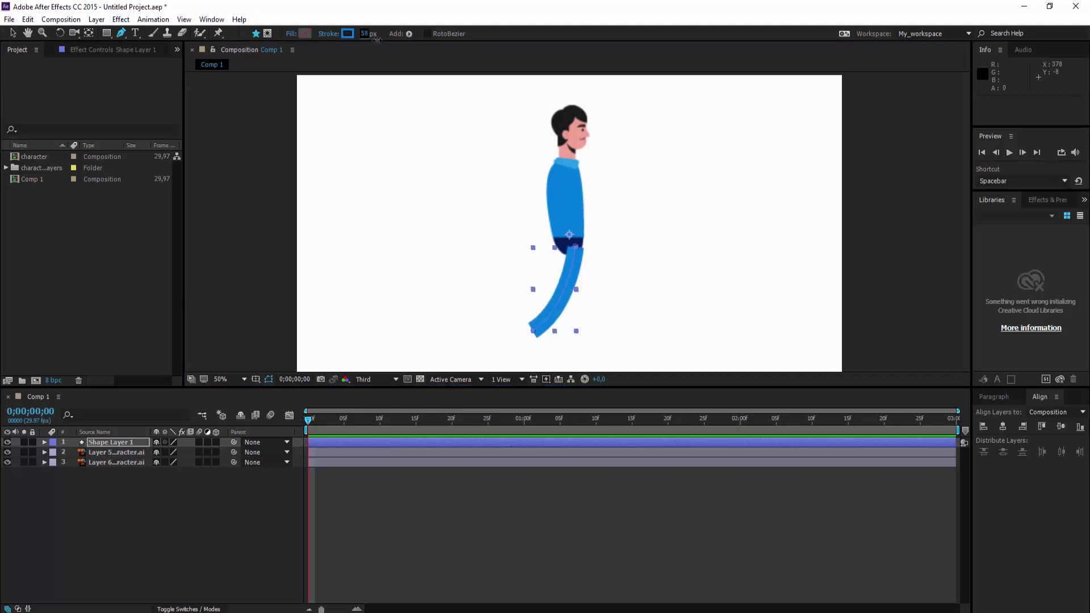
- Shift the leg shape slightly backward under the torso, to about position 946, 540
left_click(13, 33)
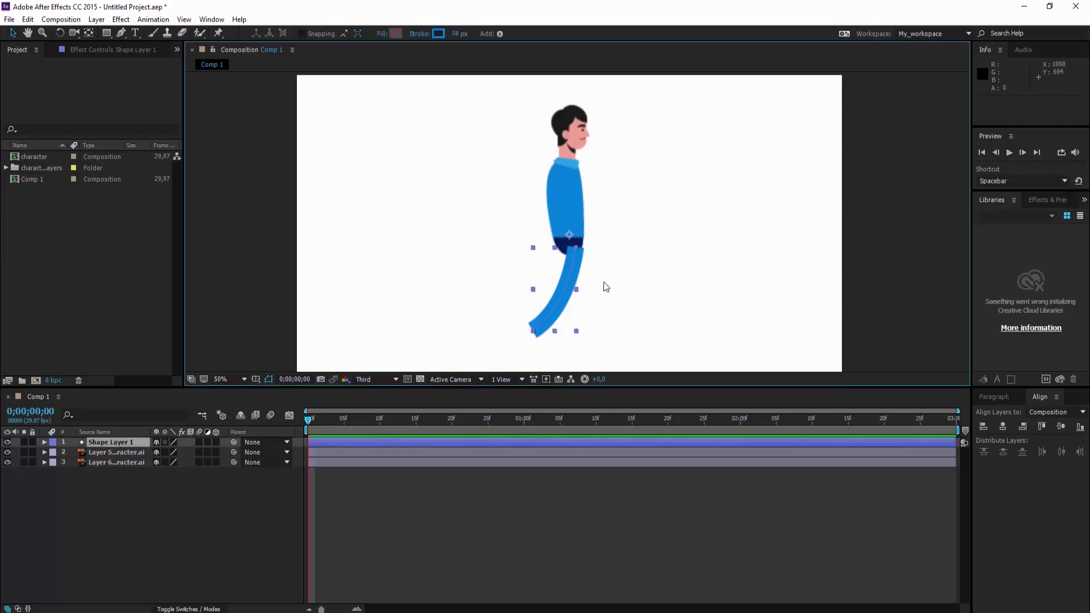
left_click(586, 277)
left_click_drag(565, 272, 561, 271)
left_click(630, 282)
left_click(547, 303)
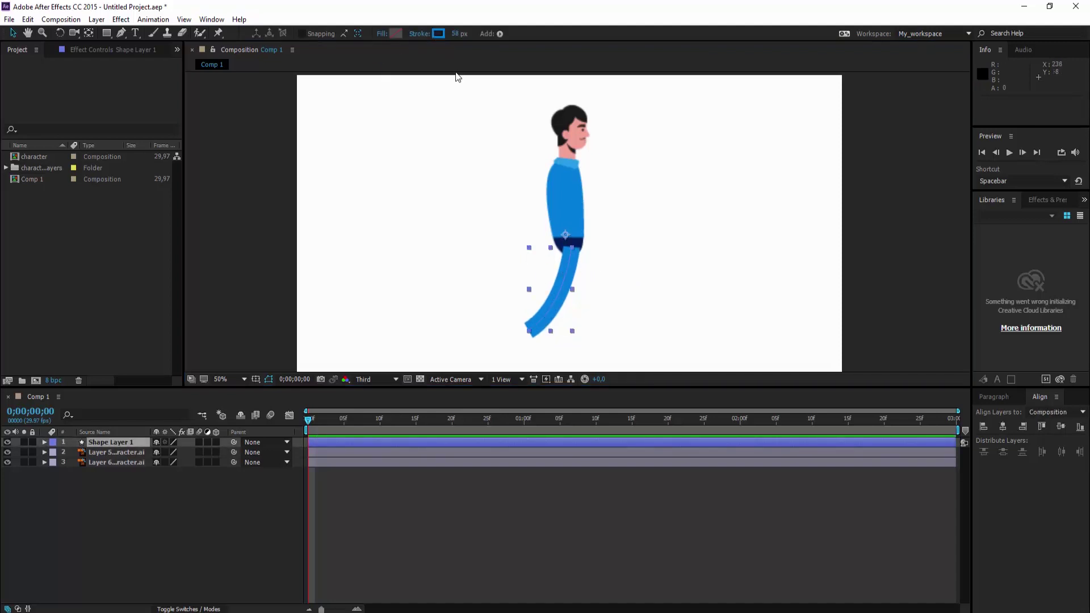
- Change the leg's stroke colour to the skin tone F3A396 sampled from the character's face
left_click(438, 34)
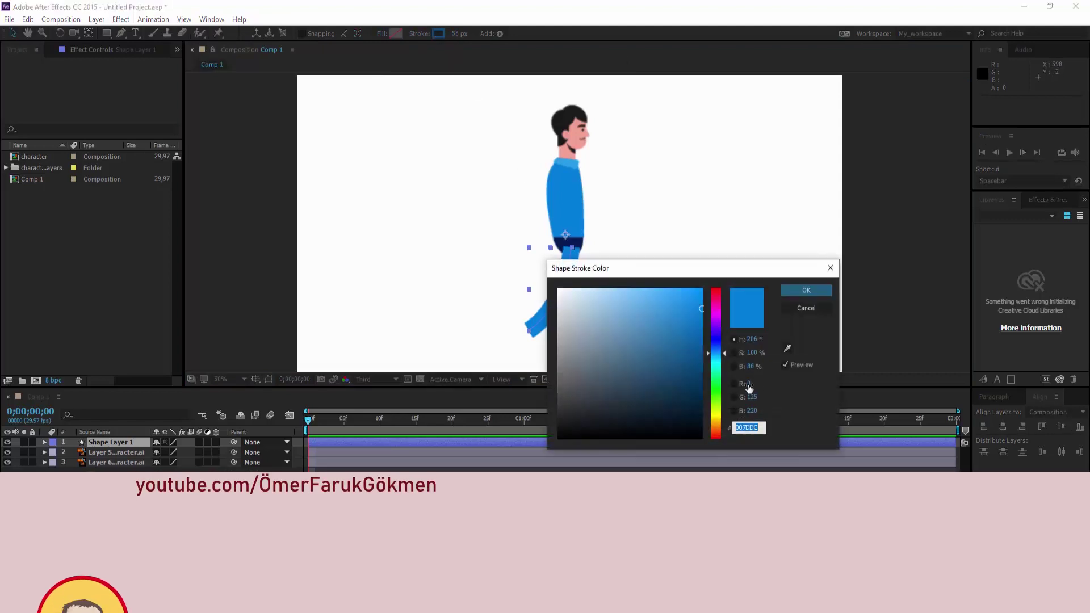
left_click(787, 348)
left_click(579, 130)
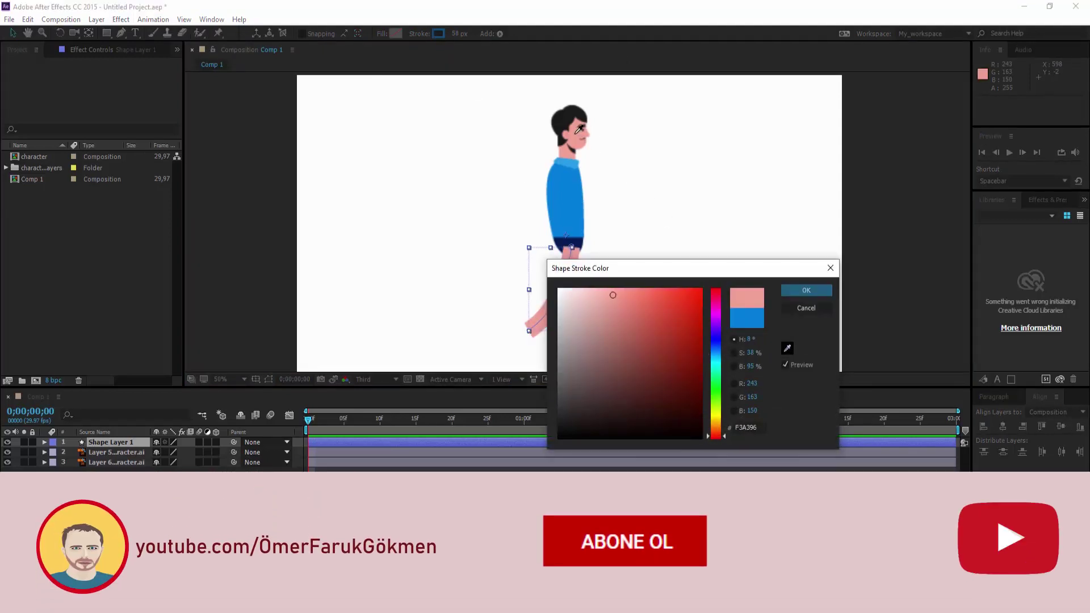
left_click(806, 290)
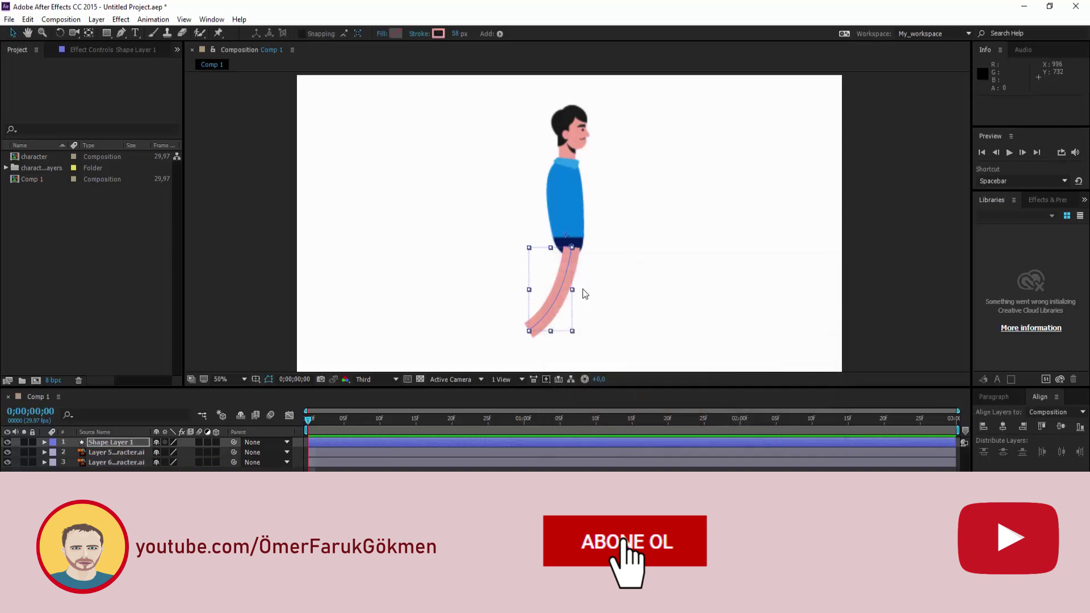
- Show the leg layer's Transform properties and shorten the work area so it ends at one second
left_click(45, 446)
left_click(44, 442)
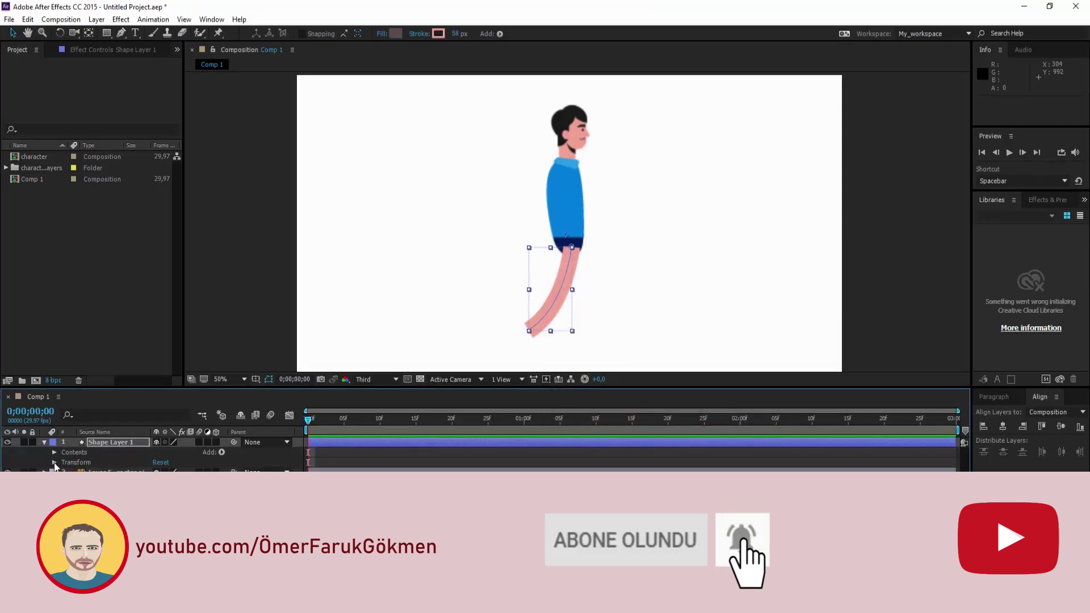
left_click(54, 463)
key("shift+Page_Down")
left_click_drag(342, 422, 309, 426)
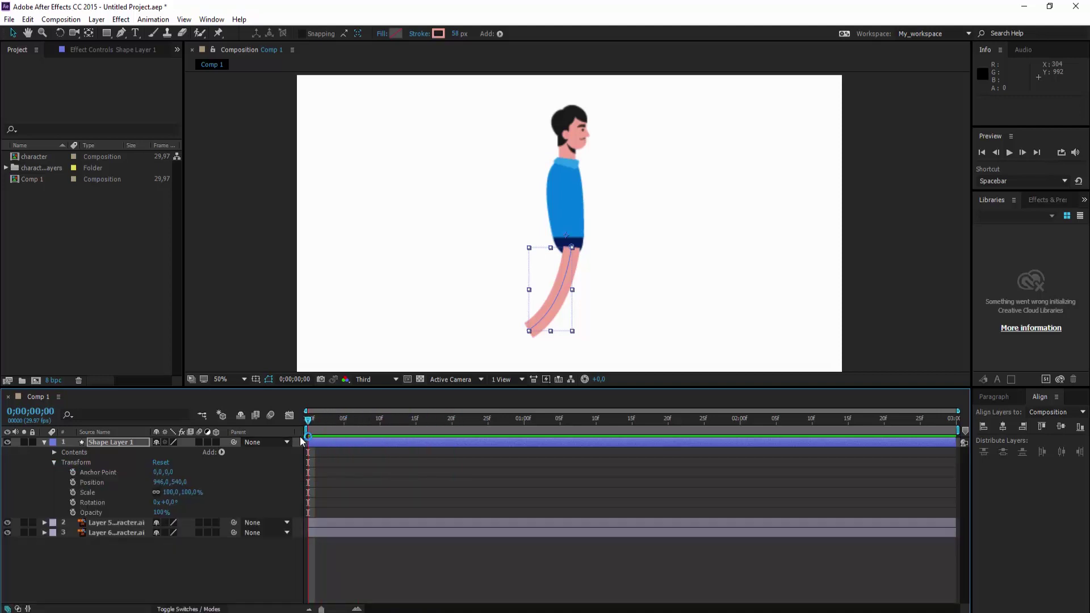
left_click_drag(957, 430, 523, 431)
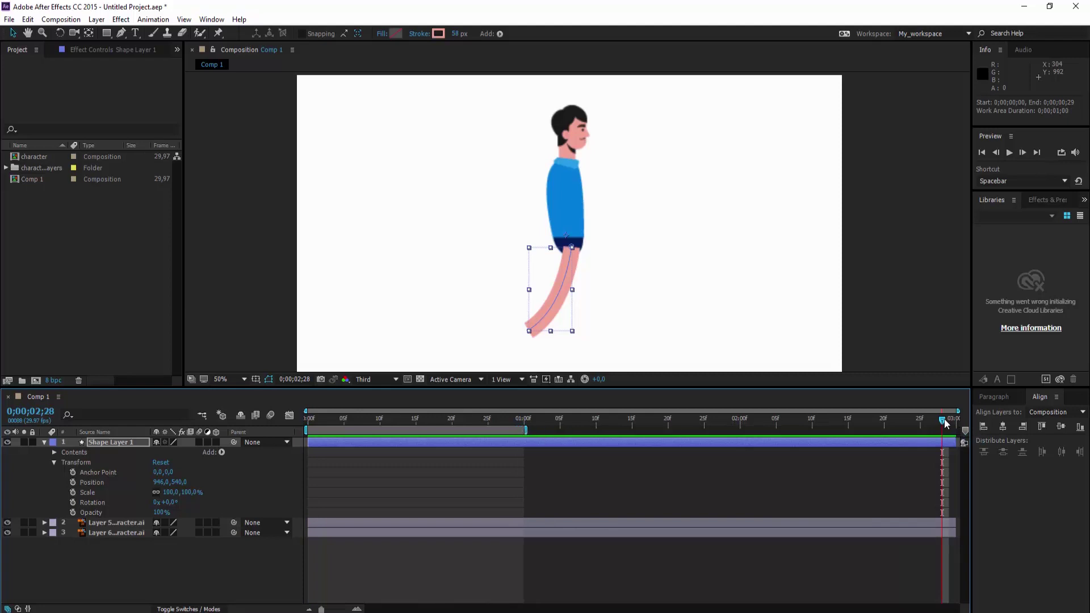
- Add Rotation keyframes of 0° to the leg layer at 0;00;00;00 and 0;00;01;00
key("Home")
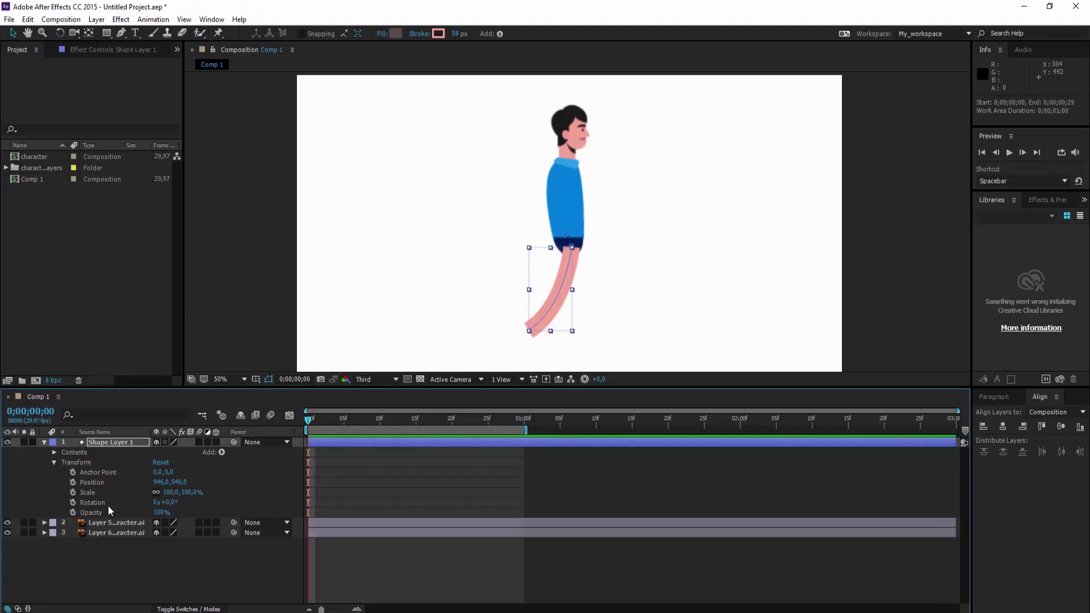
left_click(72, 502)
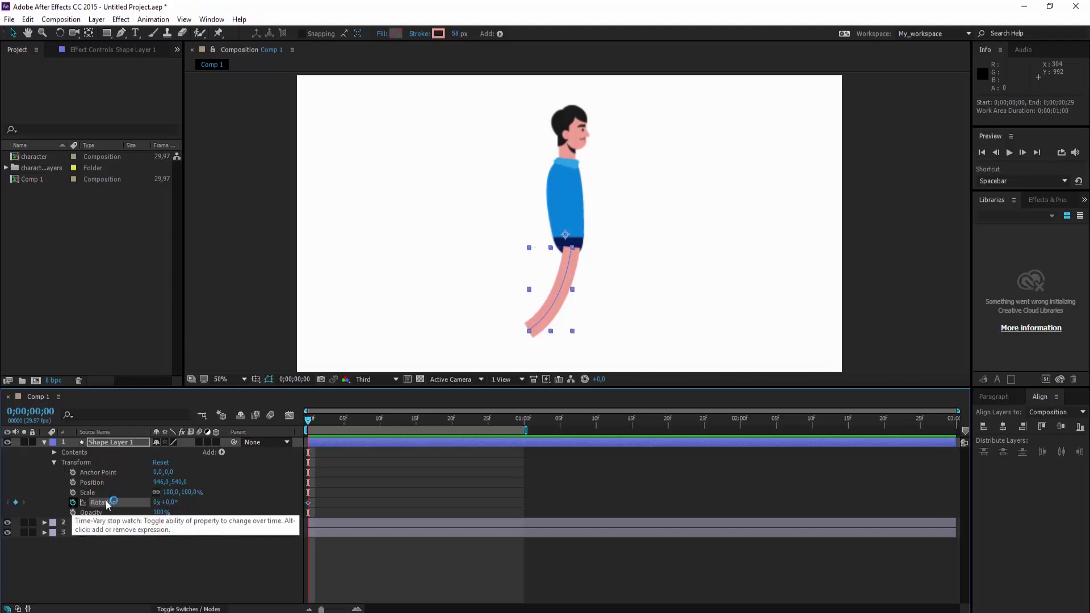
left_click_drag(308, 420, 526, 438)
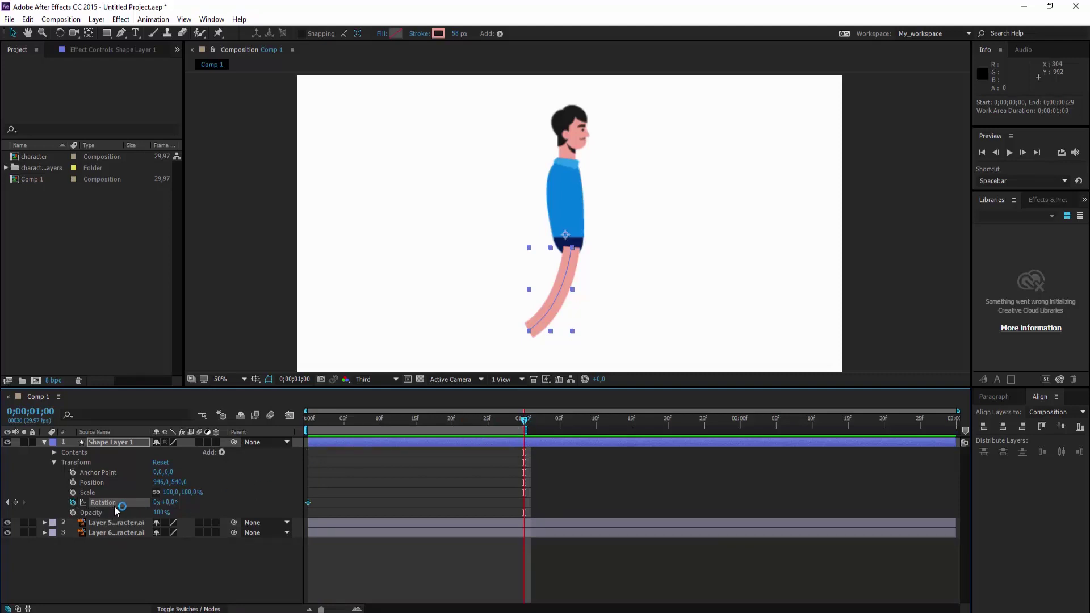
left_click(15, 503)
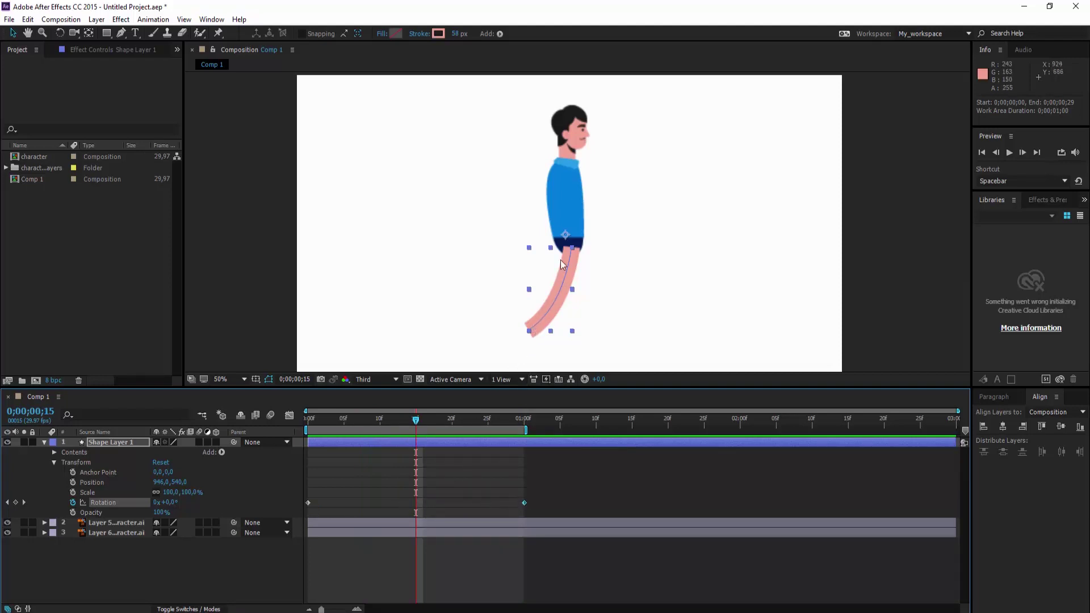
- Move the leg's anchor point to its upper end at the hip and rotate the leg to -40.7° at 0;00;00;15
left_click(87, 33)
left_click_drag(566, 248, 573, 251)
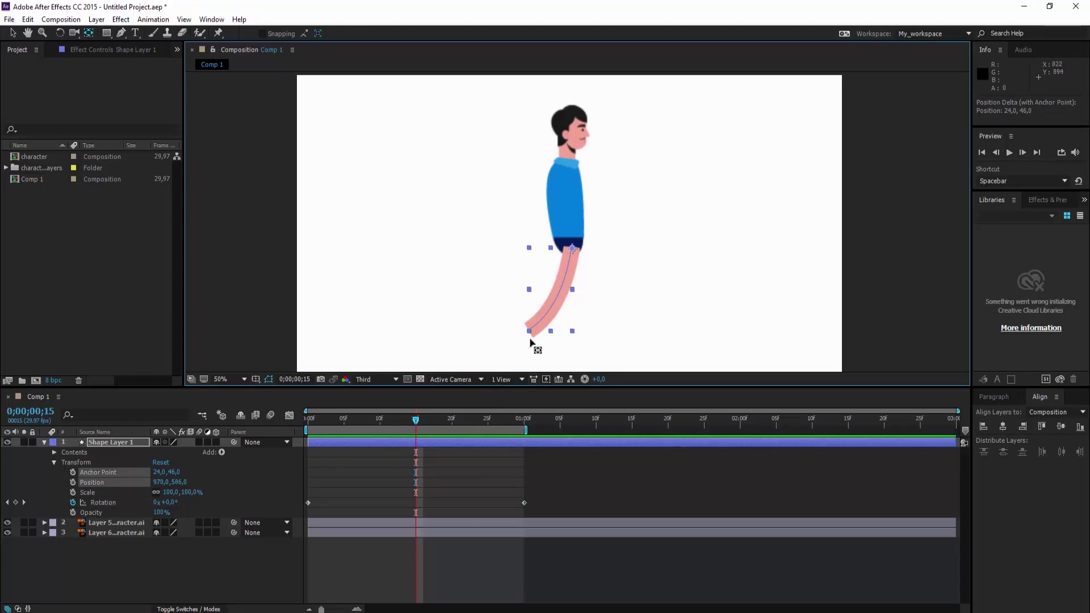
key("w")
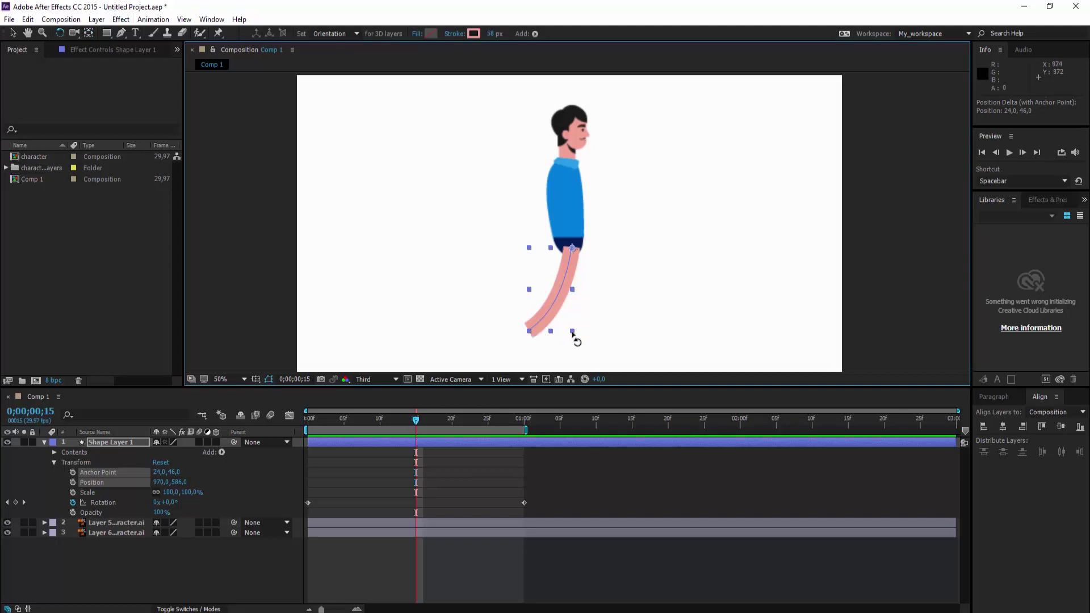
left_click_drag(579, 341, 632, 322)
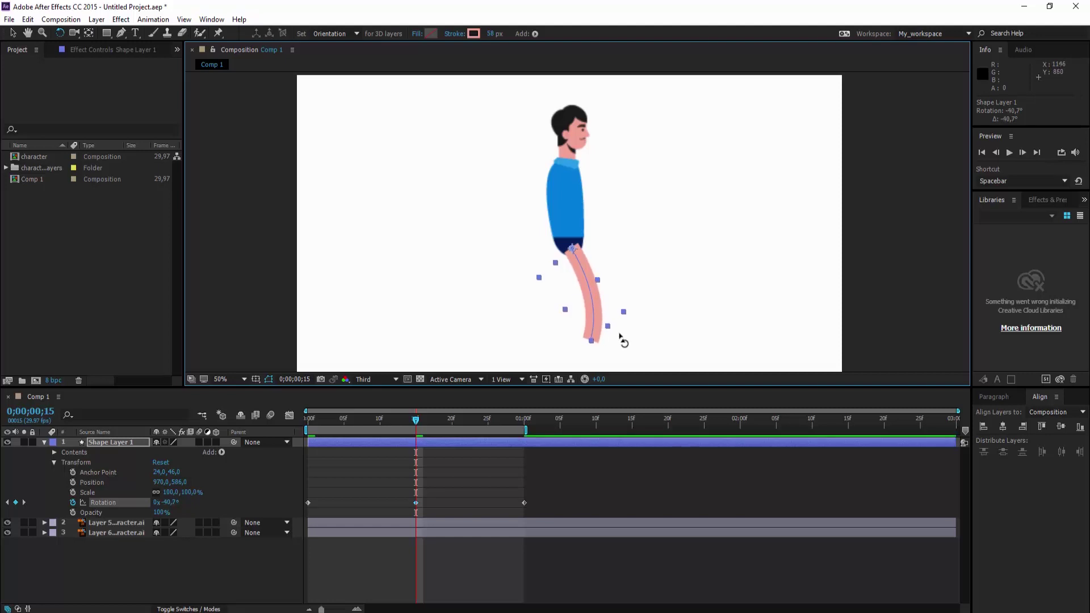
key("v")
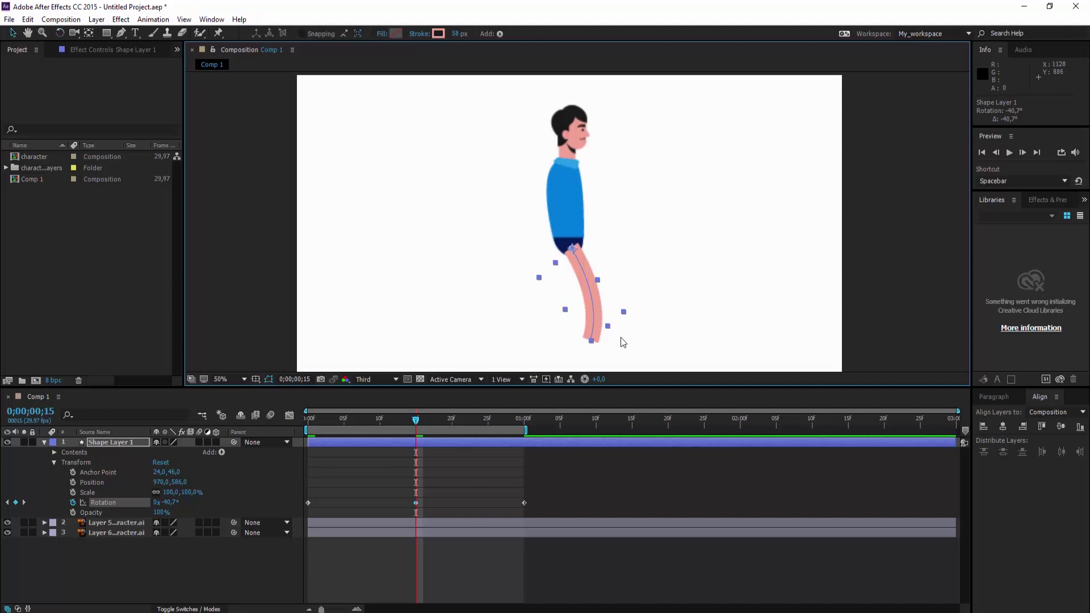
- Lengthen the leg by moving its path's lower vertex to about 522, 465, and adjust the curve handle to straighten the bend slightly
left_click(618, 338)
left_click(616, 341)
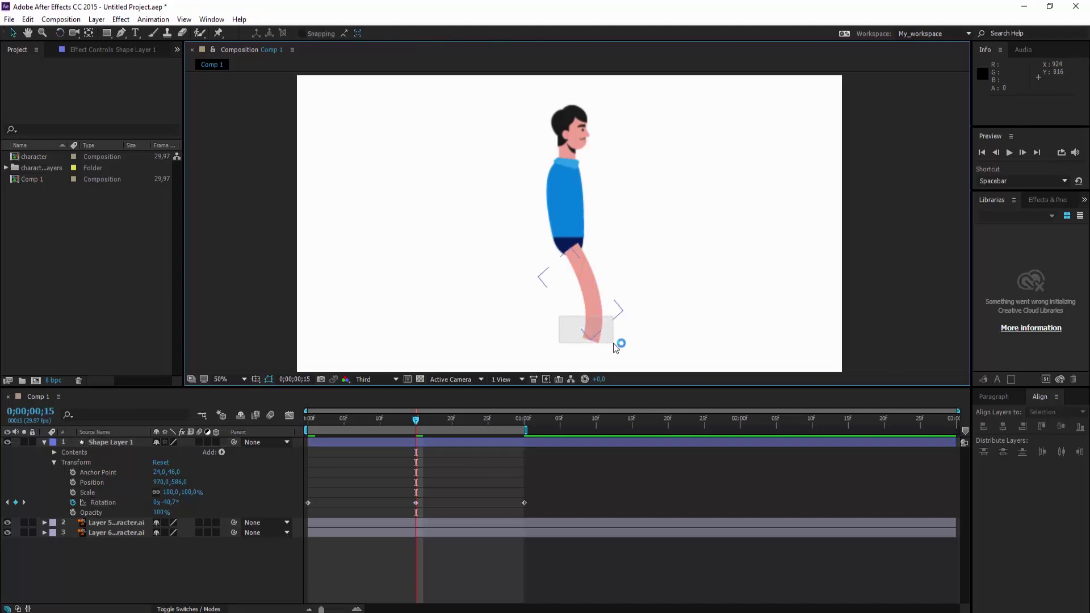
left_click(121, 33)
mouse_move(592, 342)
left_mouse_down()
mouse_move(585, 358)
mouse_move(590, 343)
left_mouse_up()
left_click_drag(602, 300, 598, 299)
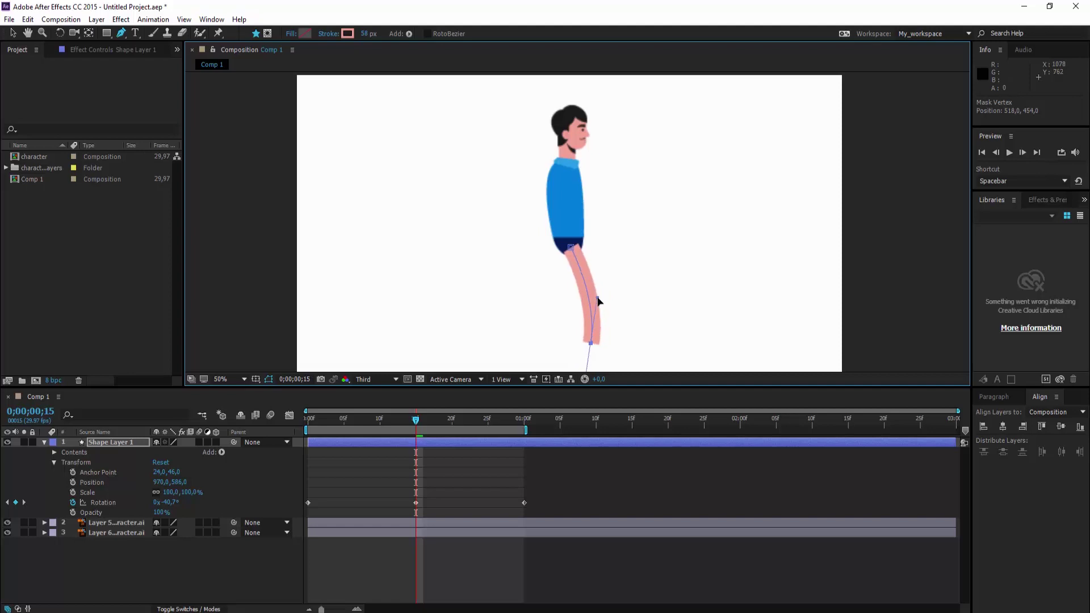
left_click_drag(591, 343, 595, 348)
left_click_drag(601, 301, 596, 304)
- Add Path keyframes to the leg shape's Path 1 at 0;00;00;00 and 0;00;01;00
key("Home")
left_click(54, 451)
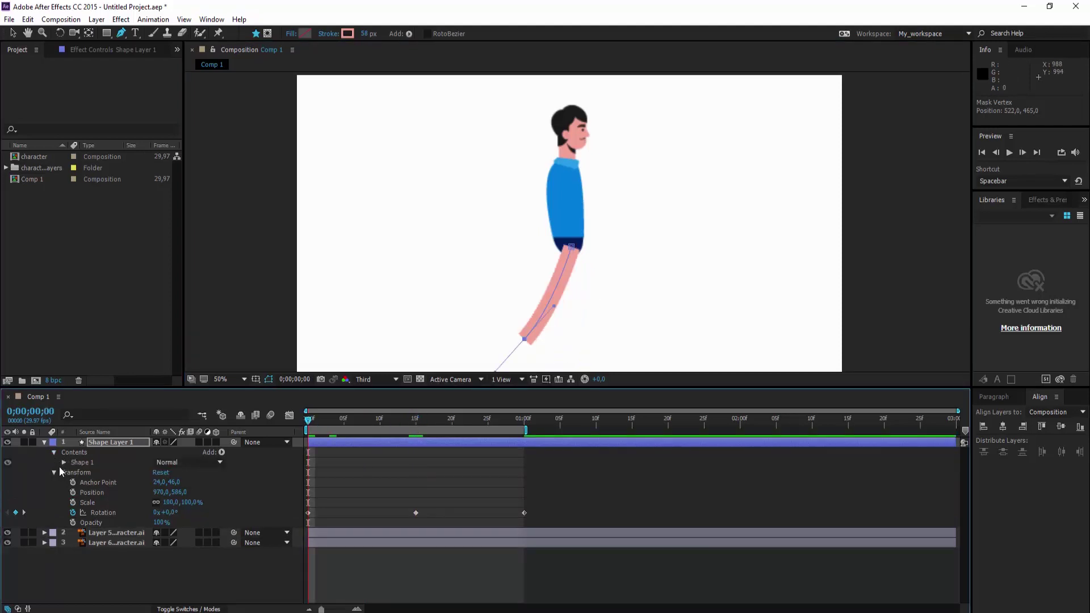
left_click(64, 462)
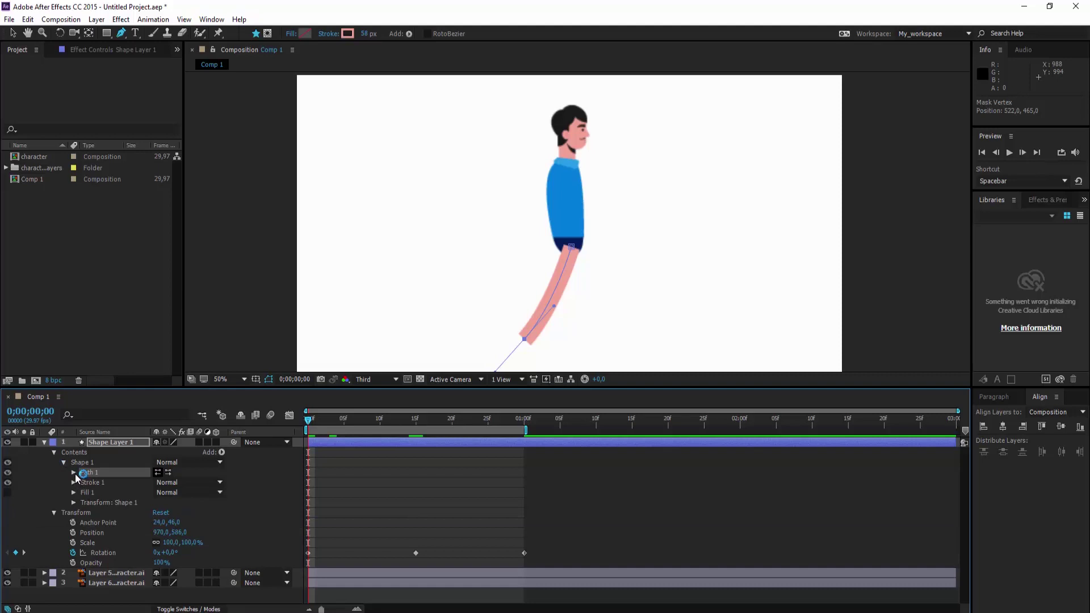
left_click(74, 472)
left_click(92, 482)
left_click_drag(365, 427, 524, 427)
left_click(16, 482)
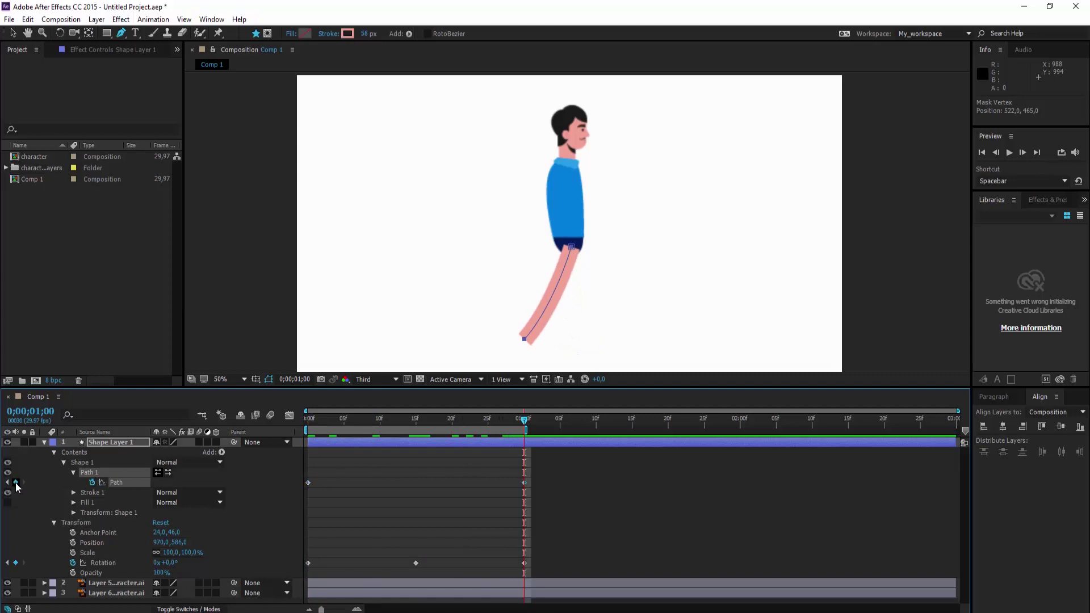
- Add a Path keyframe for the leg shape at 0;00;00;15
left_click_drag(525, 424, 409, 457)
left_click(414, 455)
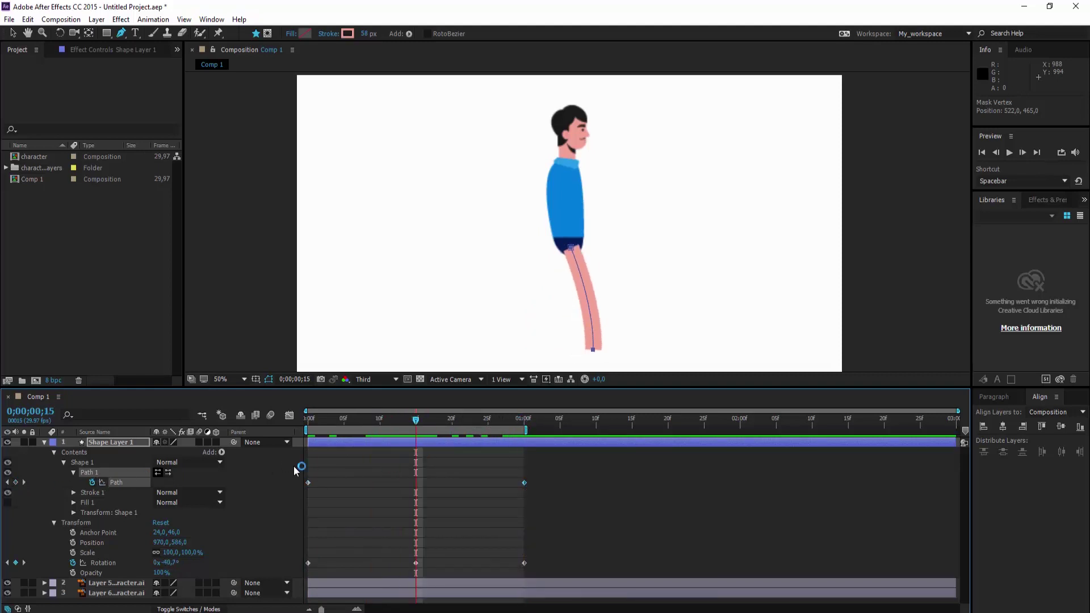
left_click(16, 482)
left_click(16, 482)
left_click(16, 482)
- At 0;00;00;07, raise the leg path's lower vertex to about 458, 429 and pull its curve handle forward to bend the knee
left_click_drag(416, 421, 357, 437)
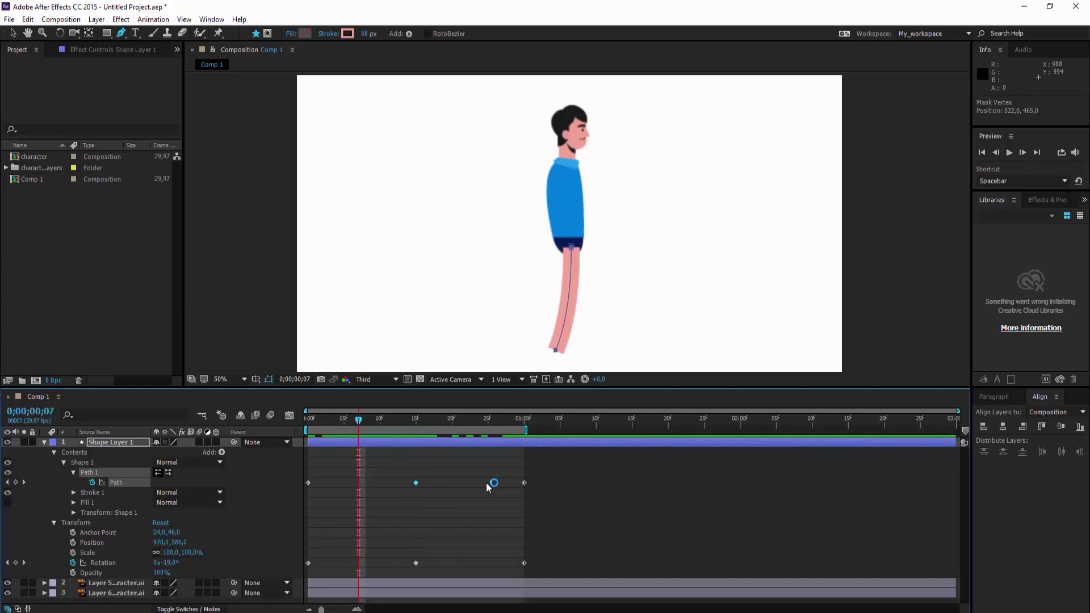
left_click_drag(421, 431, 358, 443)
key("v")
left_click_drag(564, 324, 569, 324)
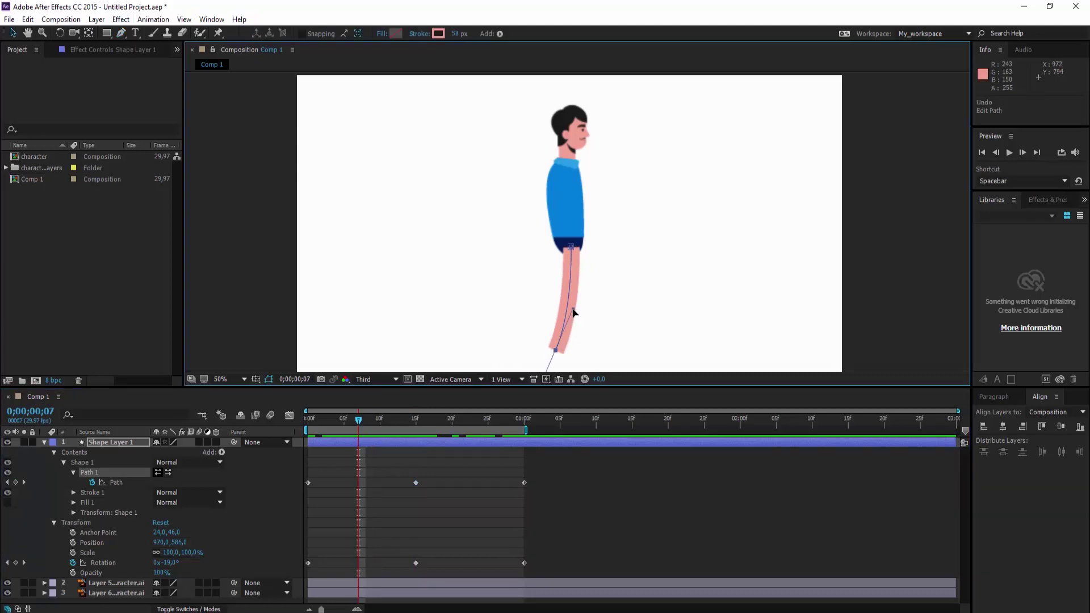
left_click_drag(555, 351, 559, 329)
left_click_drag(576, 291, 586, 294)
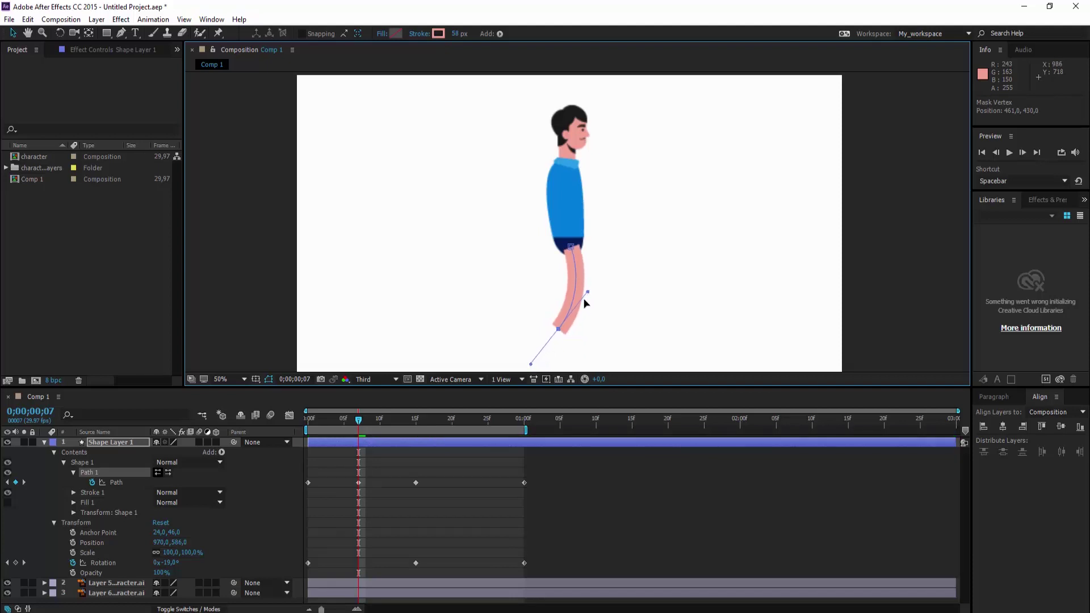
left_click_drag(558, 329, 555, 330)
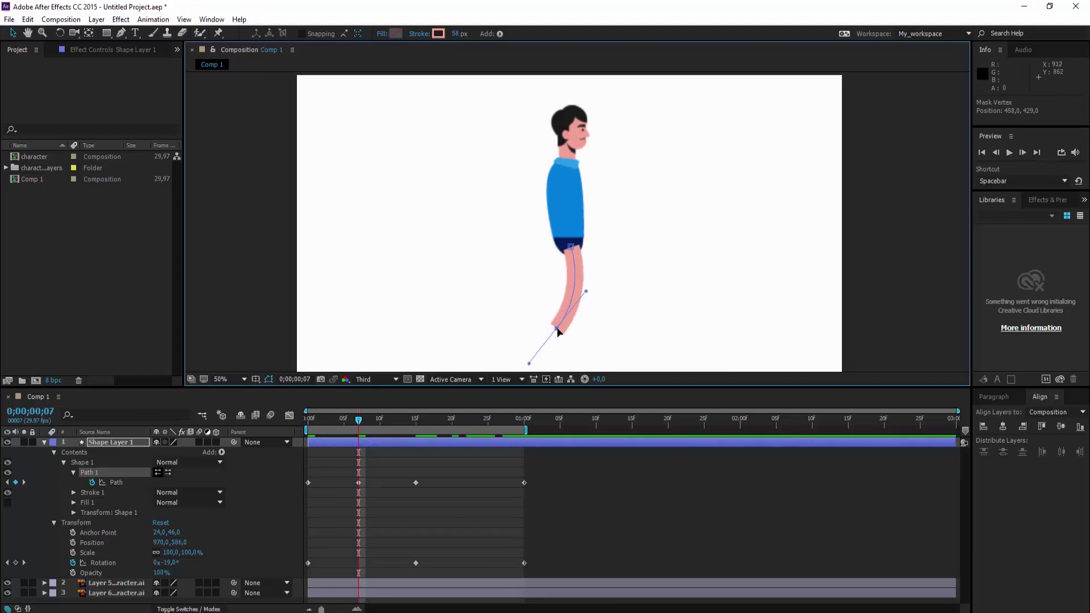
left_click_drag(587, 291, 587, 294)
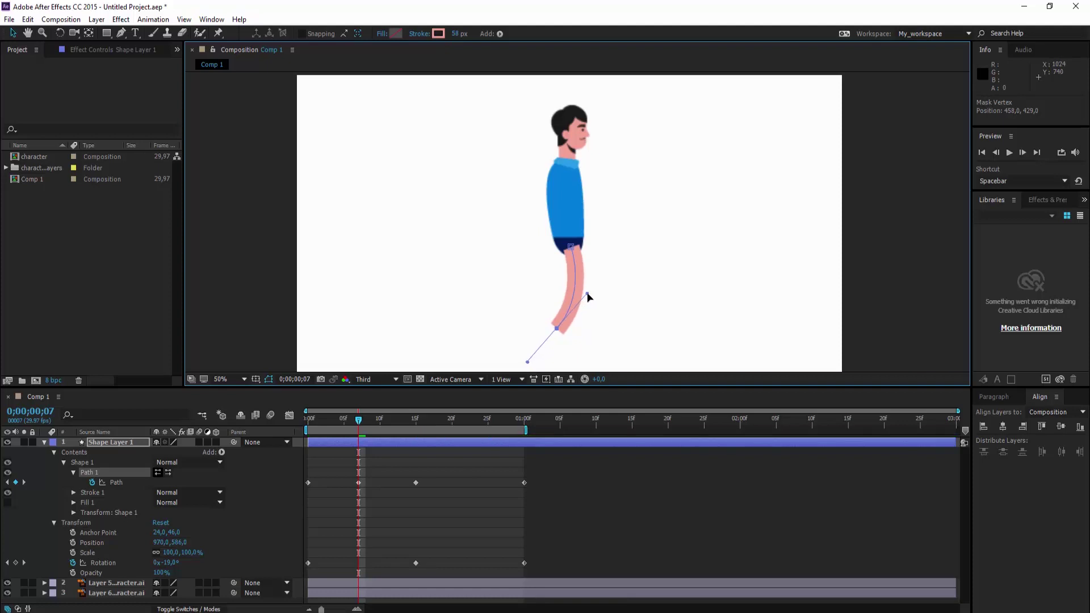
- At 0;00;00;23, move the leg path's lower vertex to about 486, 476 and adjust its curve handle to straighten the leg
left_click_drag(366, 423, 476, 440)
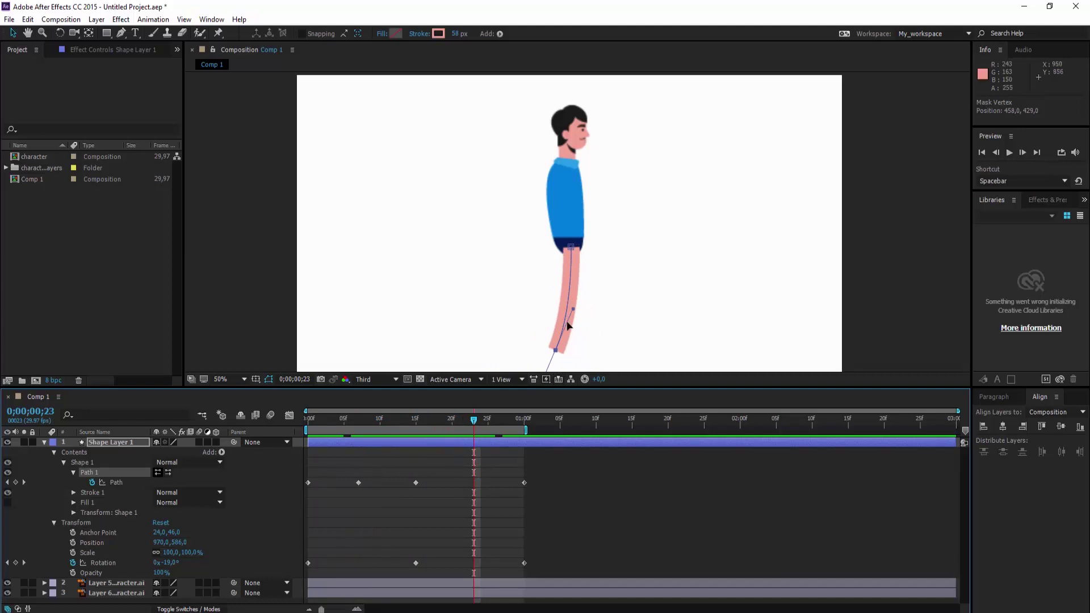
left_click_drag(572, 310, 580, 310)
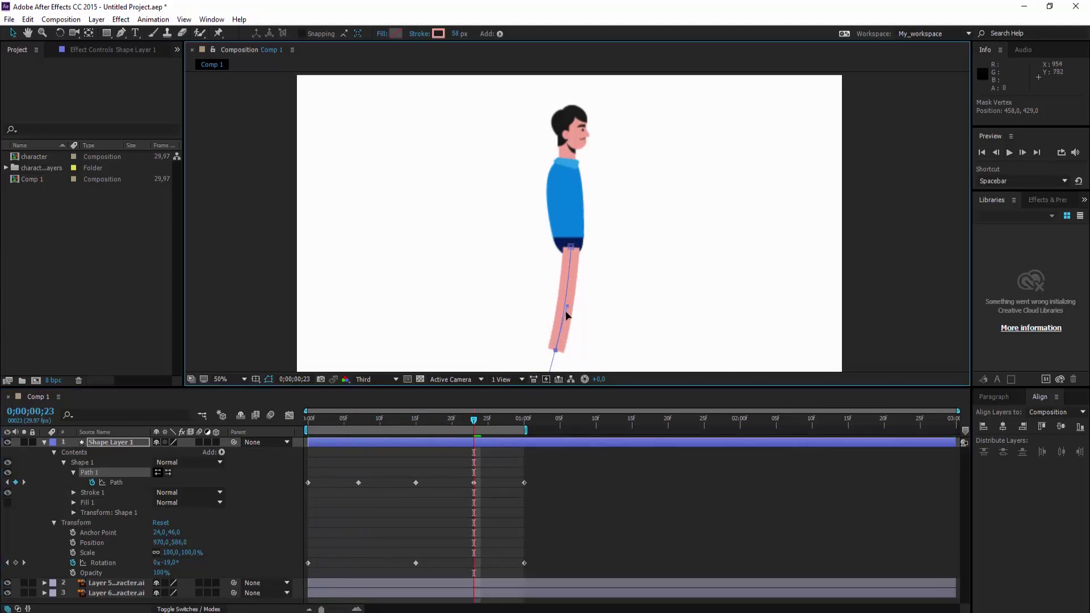
left_click_drag(555, 351, 568, 359)
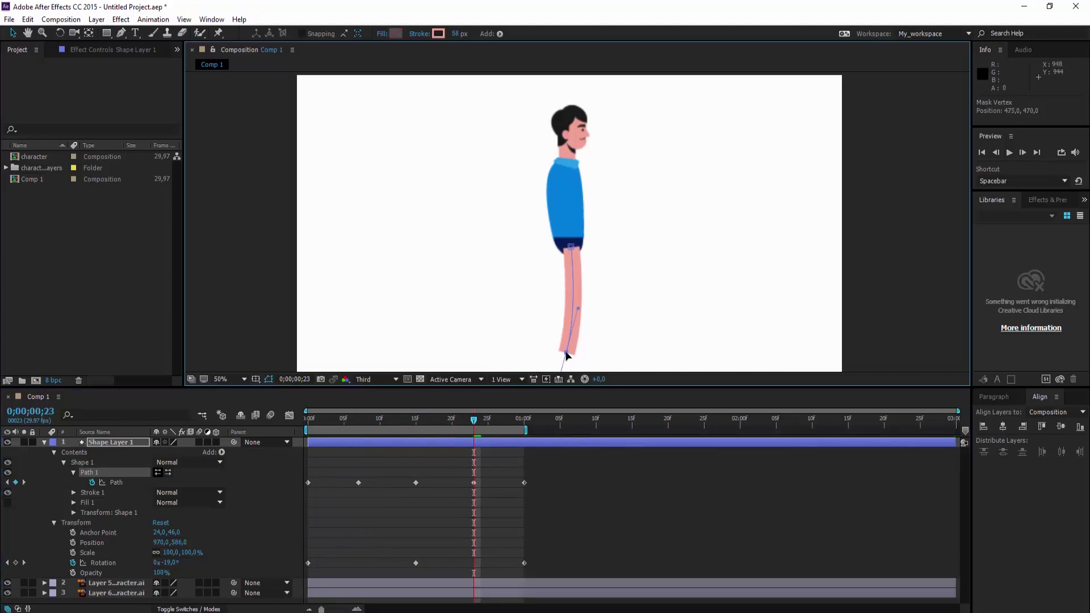
left_click_drag(579, 311, 574, 307)
left_click_drag(566, 356, 570, 352)
left_click_drag(577, 309, 574, 313)
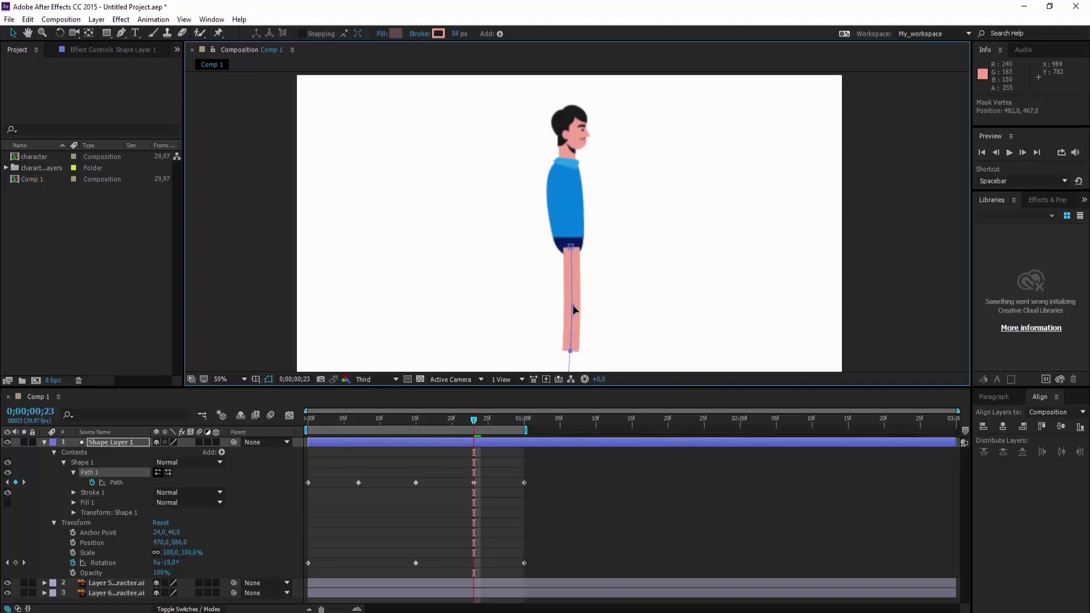
left_click_drag(571, 356, 572, 357)
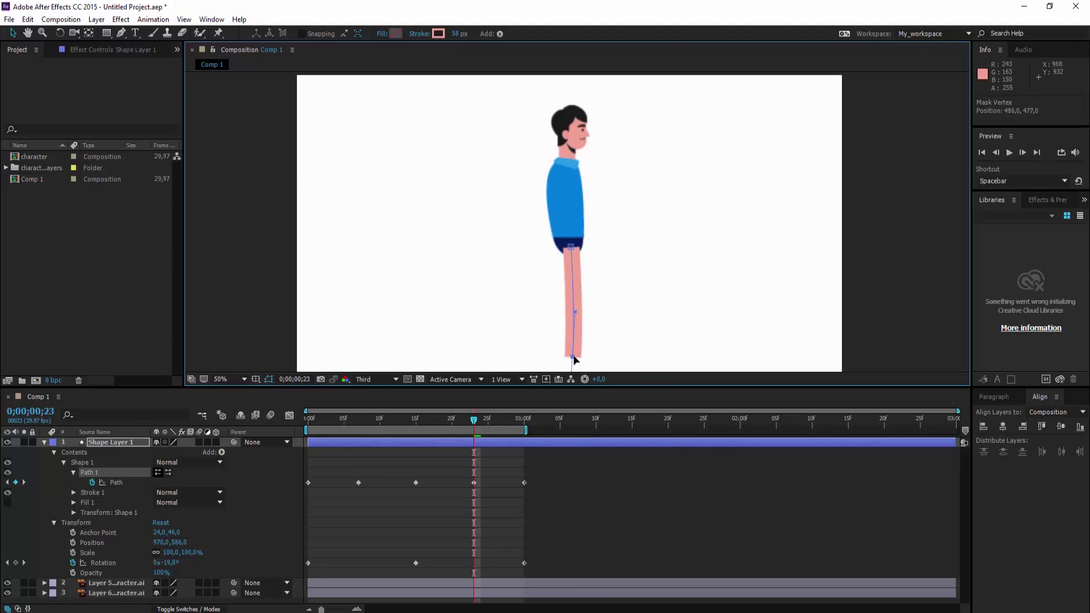
- Preview the leg animation from 0;00;00;00
left_click_drag(473, 421, 379, 442)
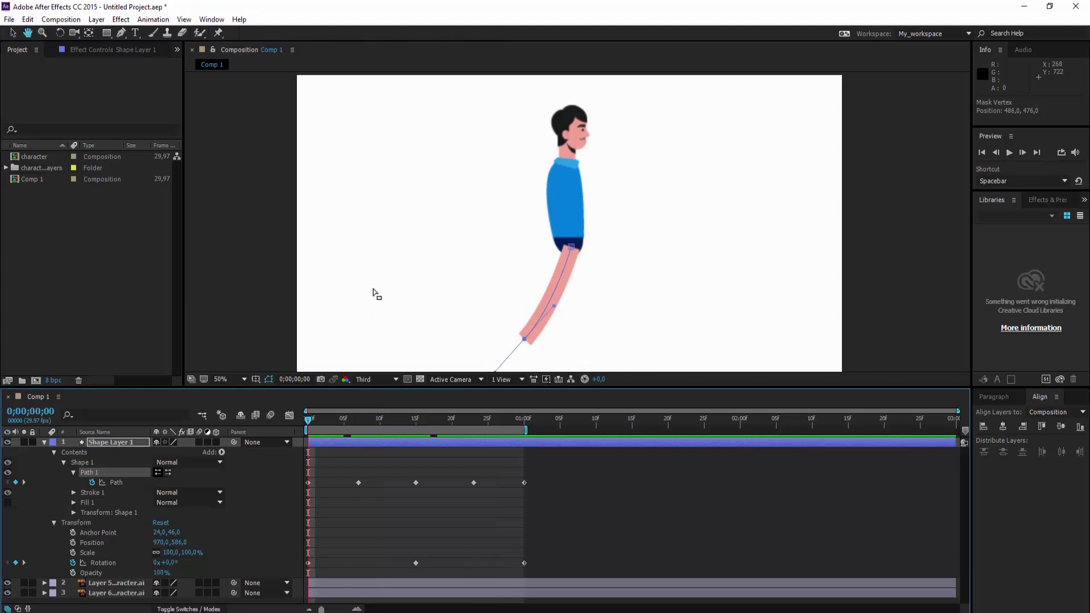
key("space")
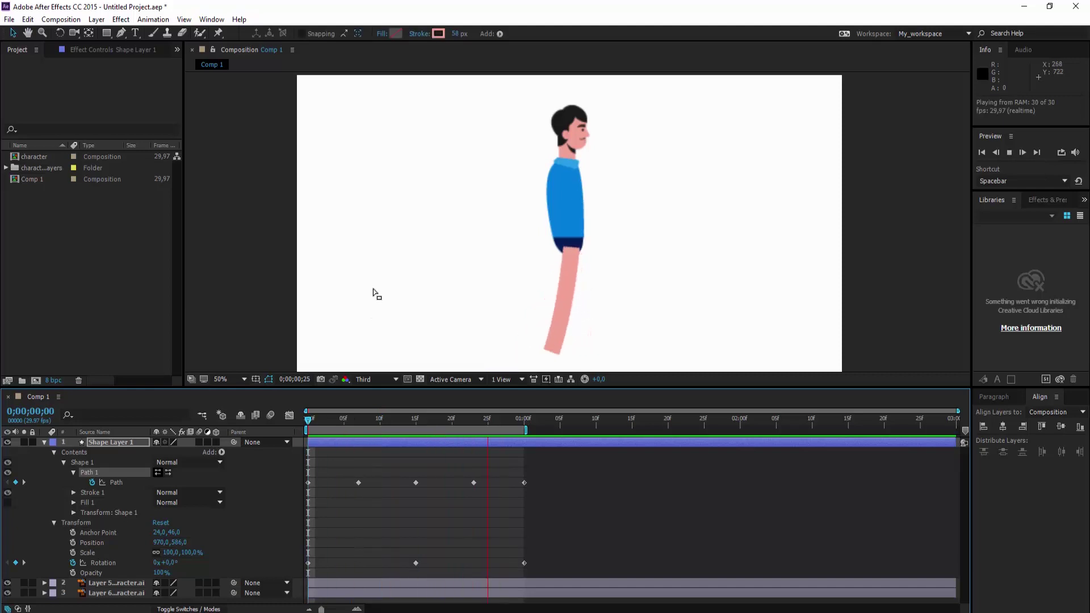
key("space")
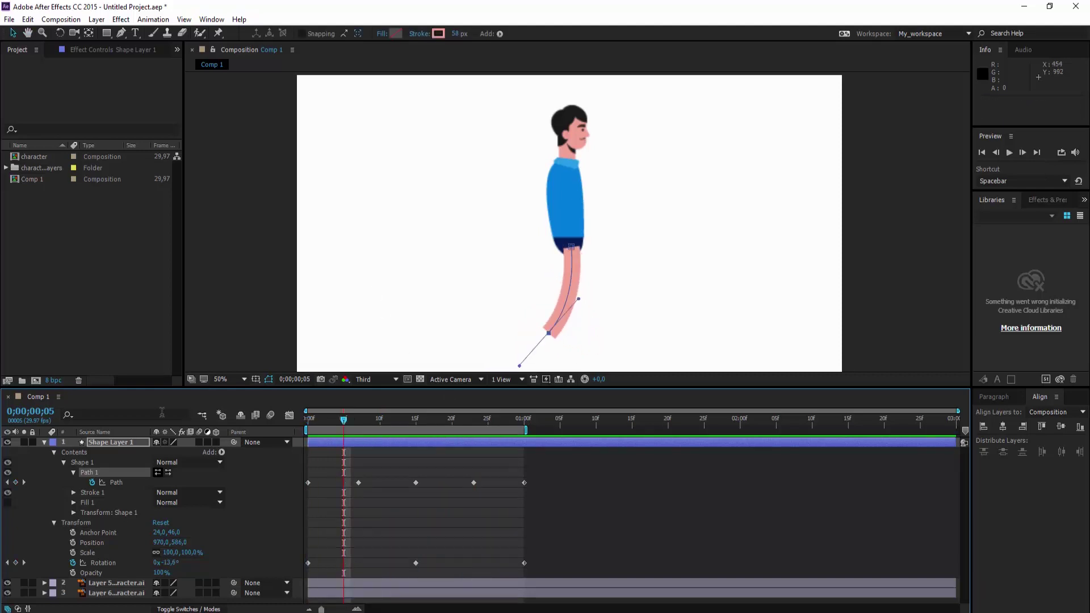
- Rename the leg's shape layer as frontleg
left_click(110, 414)
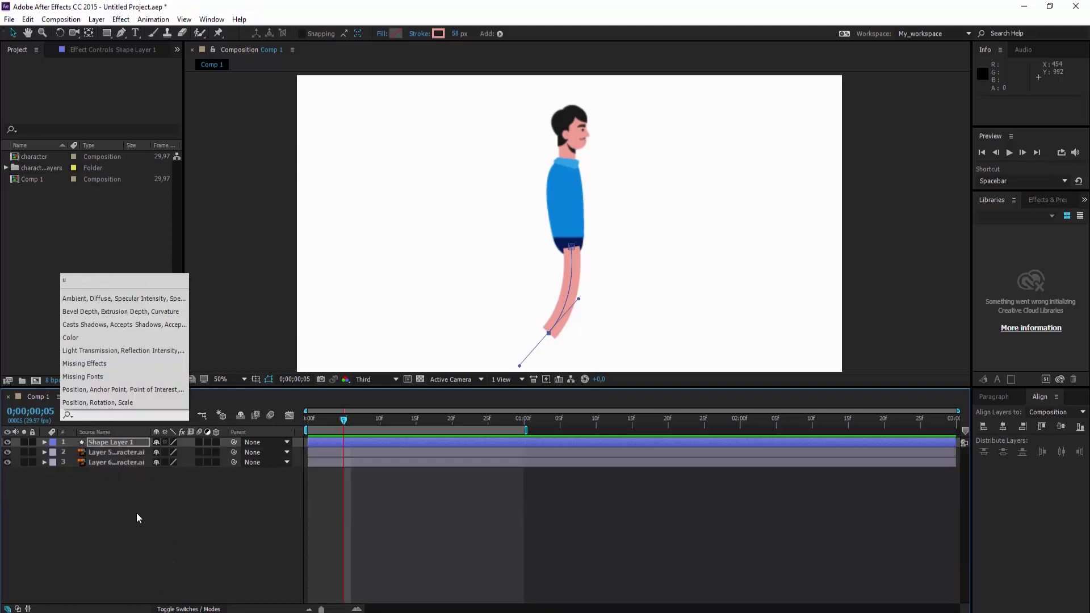
left_click(134, 503)
left_click(114, 443)
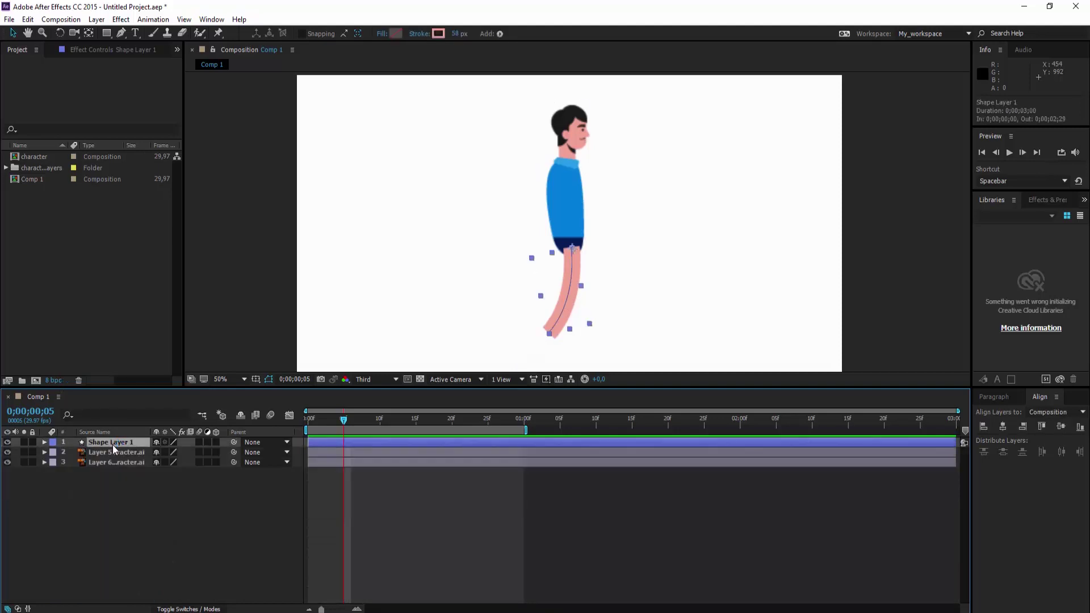
right_click(112, 445)
left_click(140, 606)
type("frontleg")
key("Return")
left_click(138, 577)
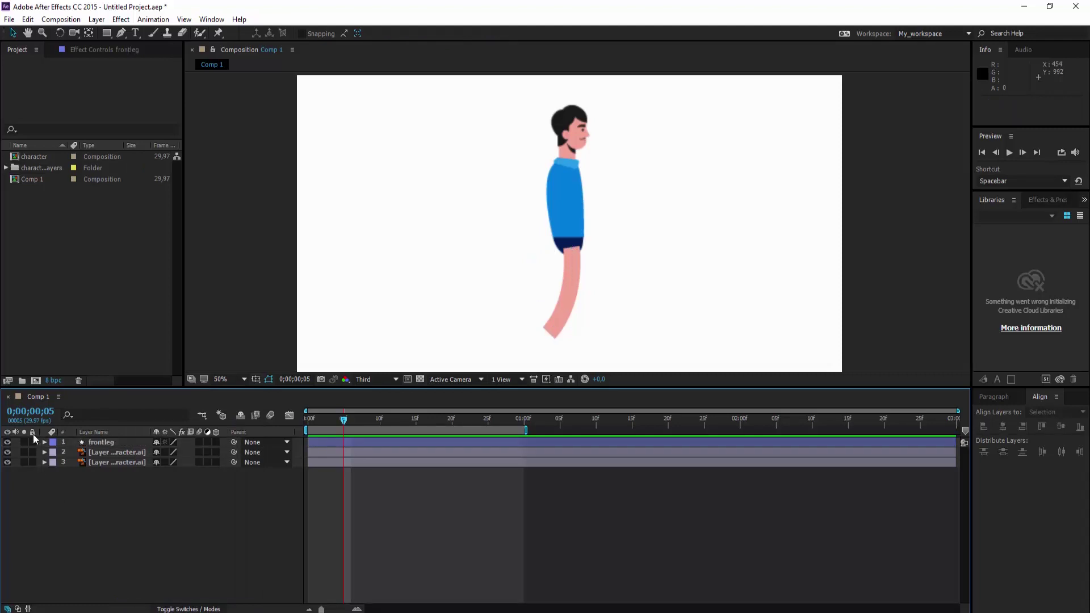
- Apply Easy Ease to all three Rotation keyframes of the frontleg layer
left_click(102, 444)
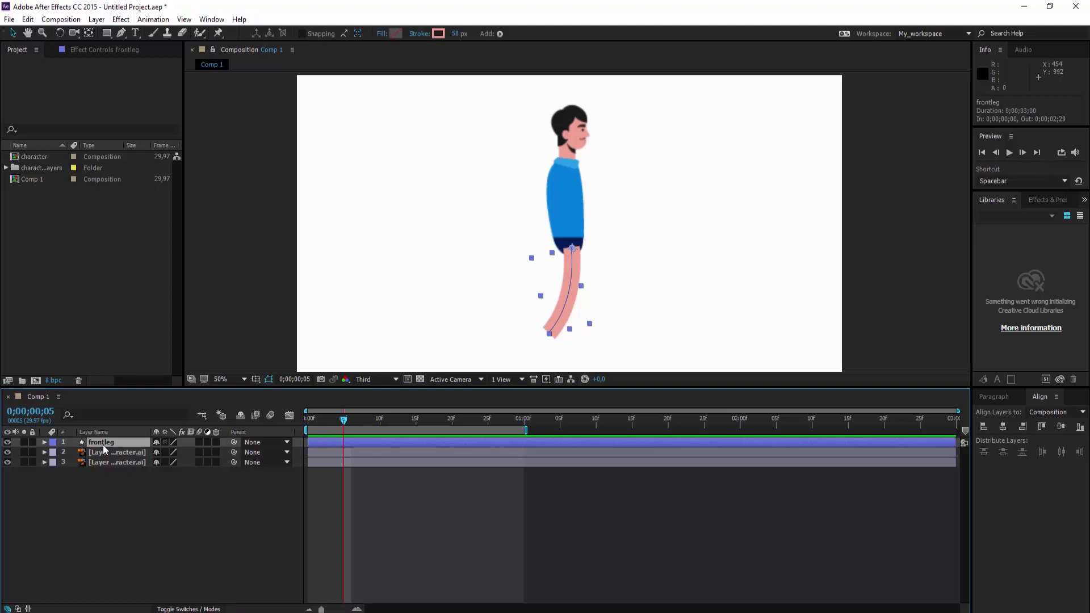
left_click(45, 443)
left_click(55, 462)
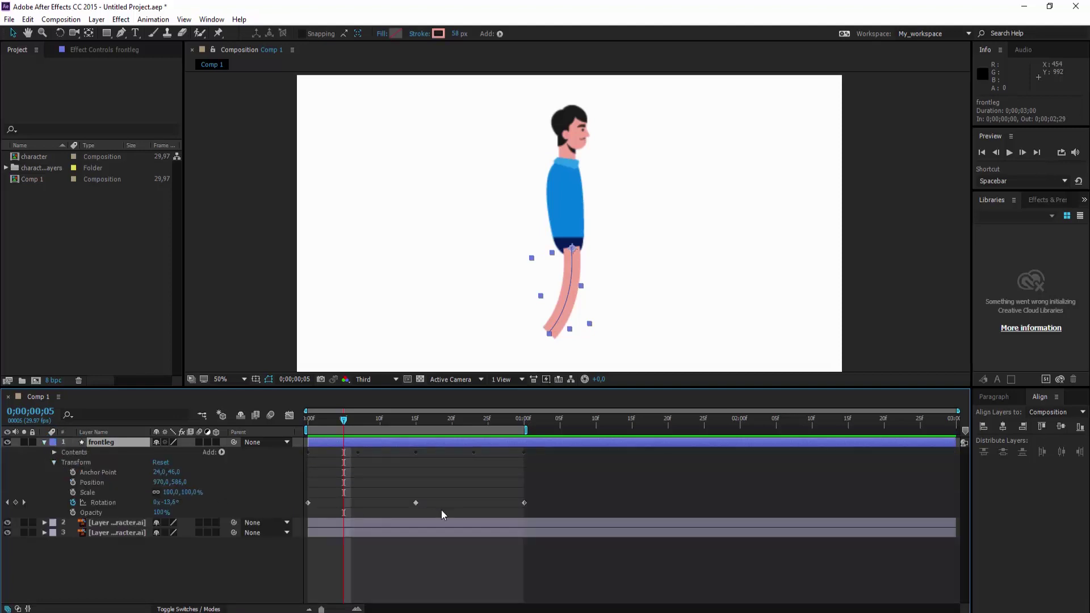
left_click_drag(536, 512, 305, 500)
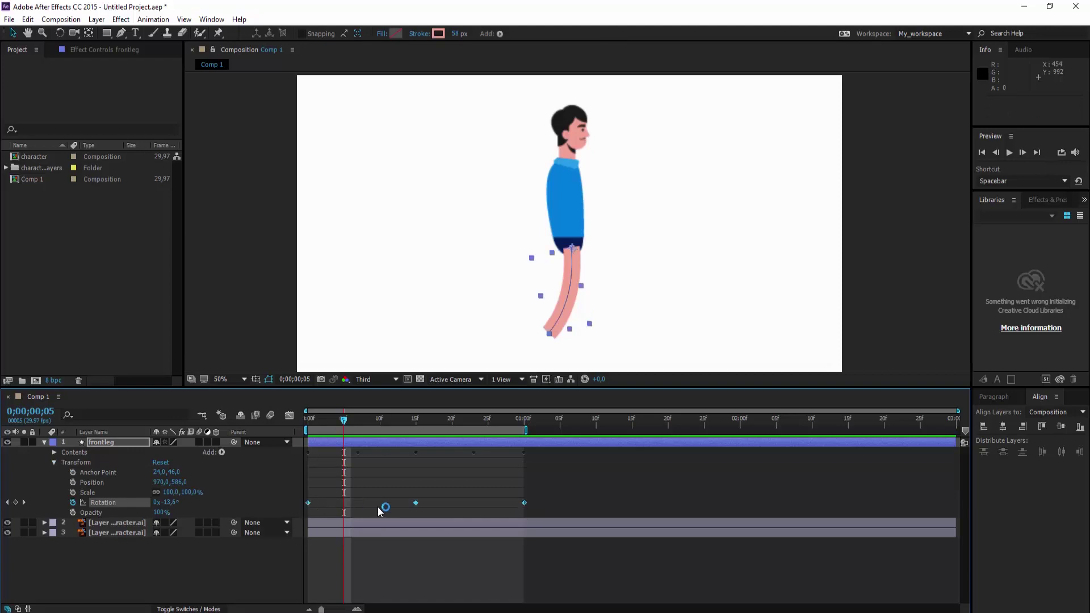
right_click(416, 503)
mouse_move(464, 495)
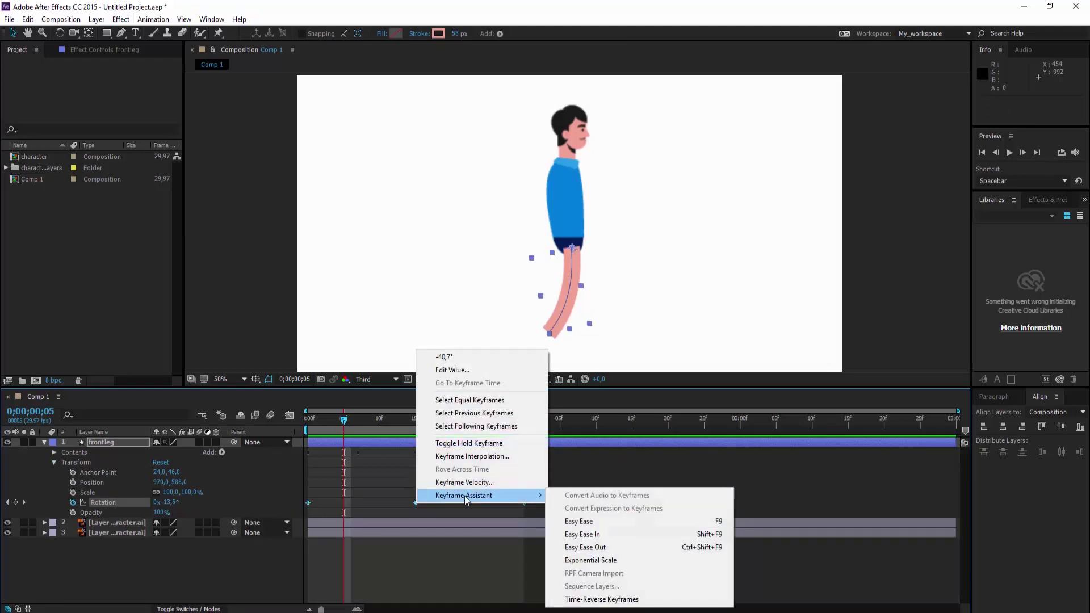
left_click(579, 521)
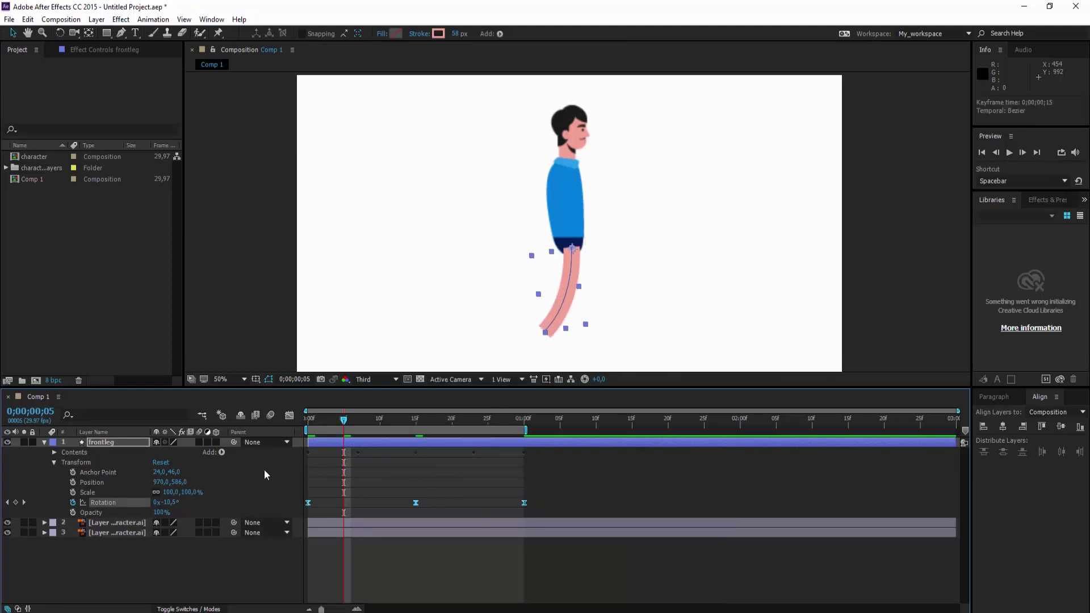
- Collapse the frontleg layer and duplicate it
right_click(103, 429)
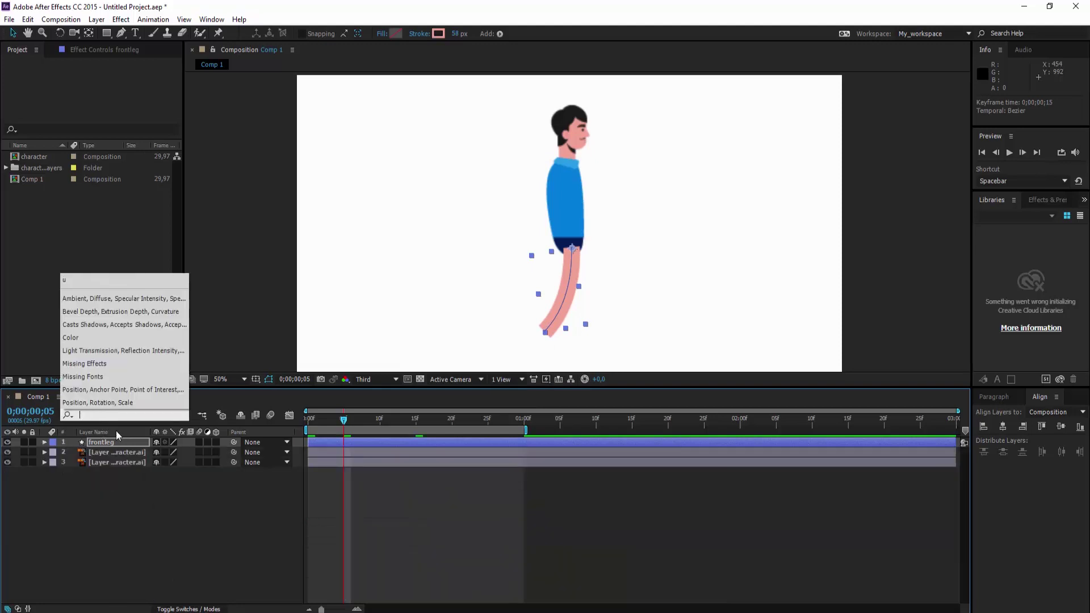
left_click(130, 503)
left_click(98, 443)
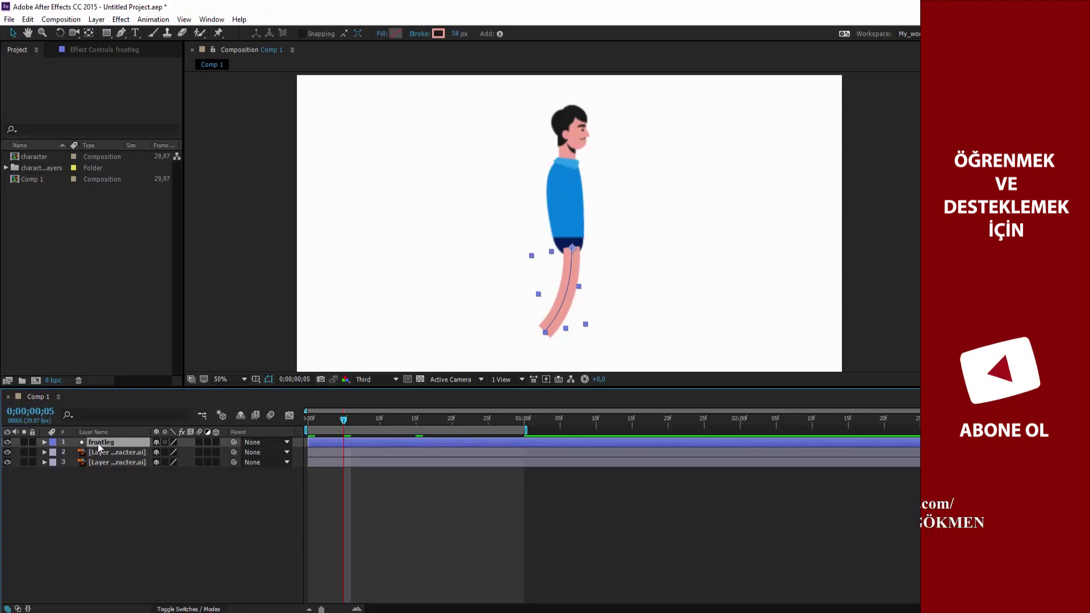
key("ctrl+d")
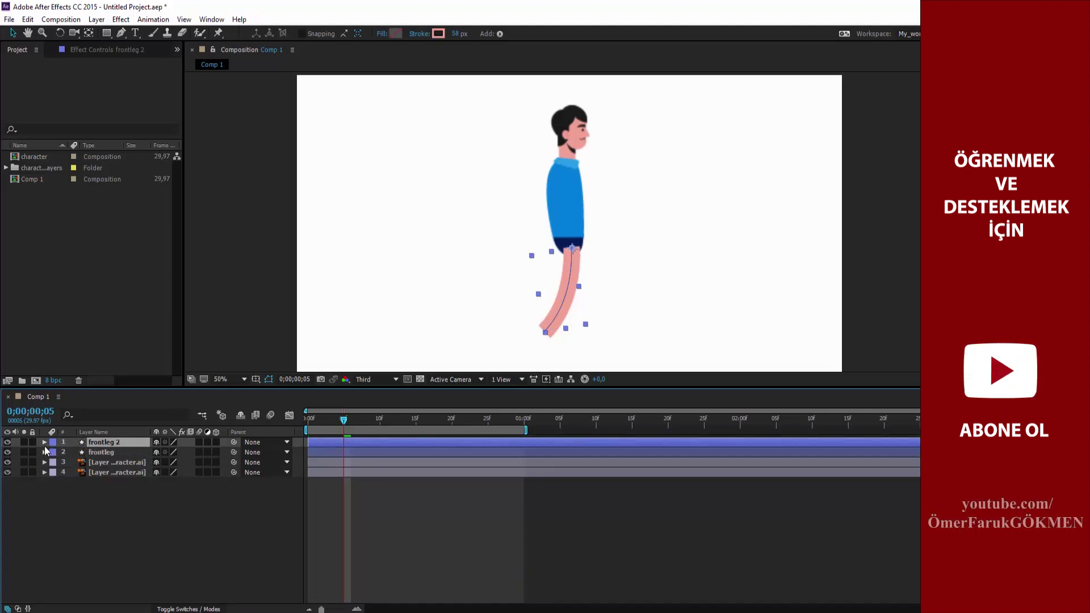
key("F2")
- Add Trim Paths to the contents of the frontleg 2 layer
left_click(44, 442)
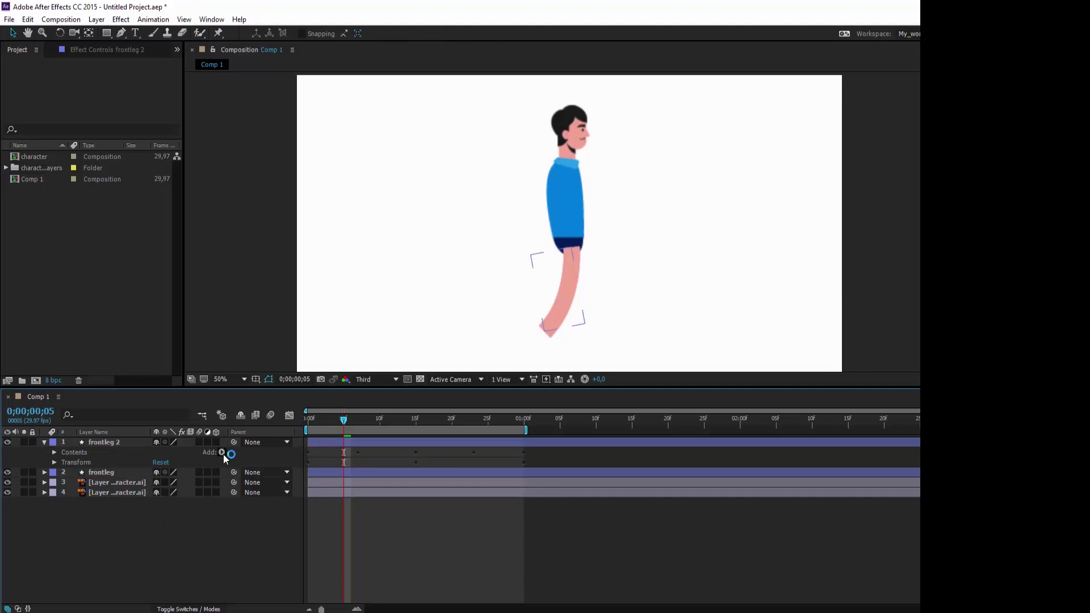
left_click(222, 452)
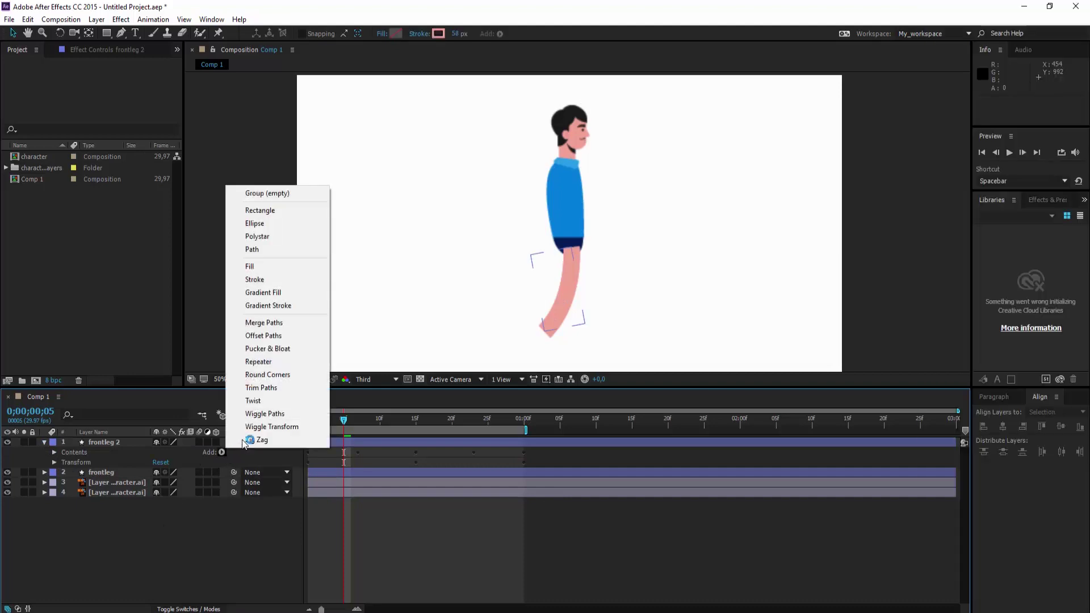
left_click(260, 387)
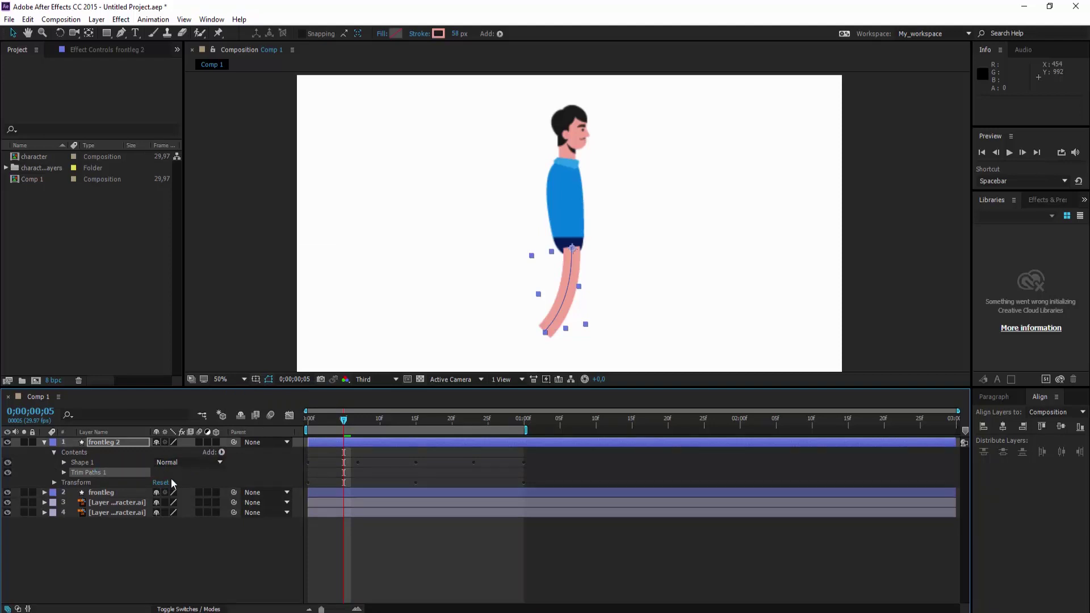
- Change the frontleg 2 stroke colour to the navy sampled from the character's shorts
left_click(439, 33)
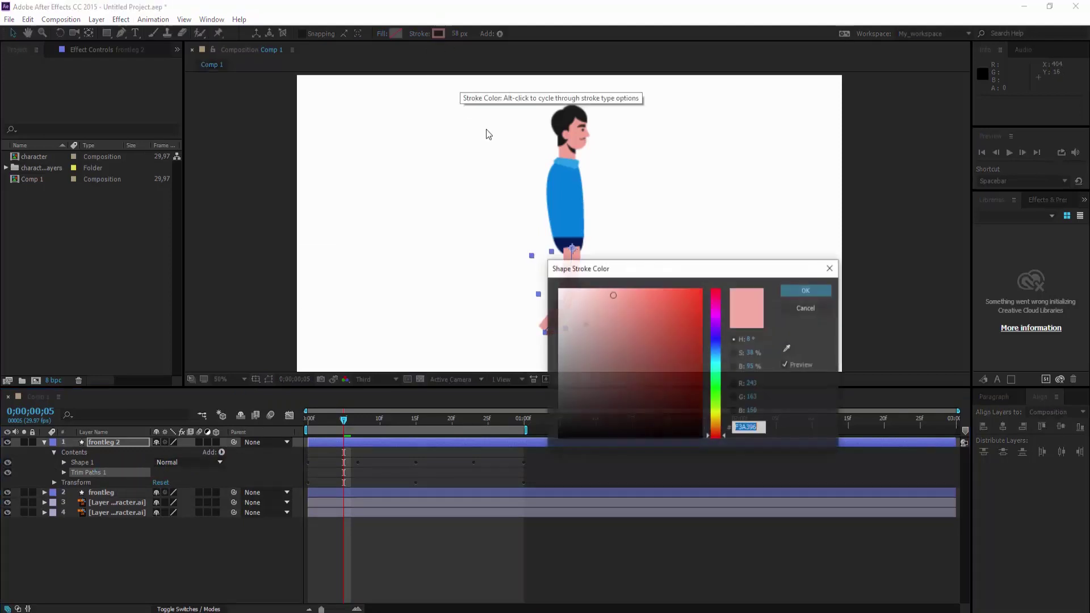
left_click(787, 347)
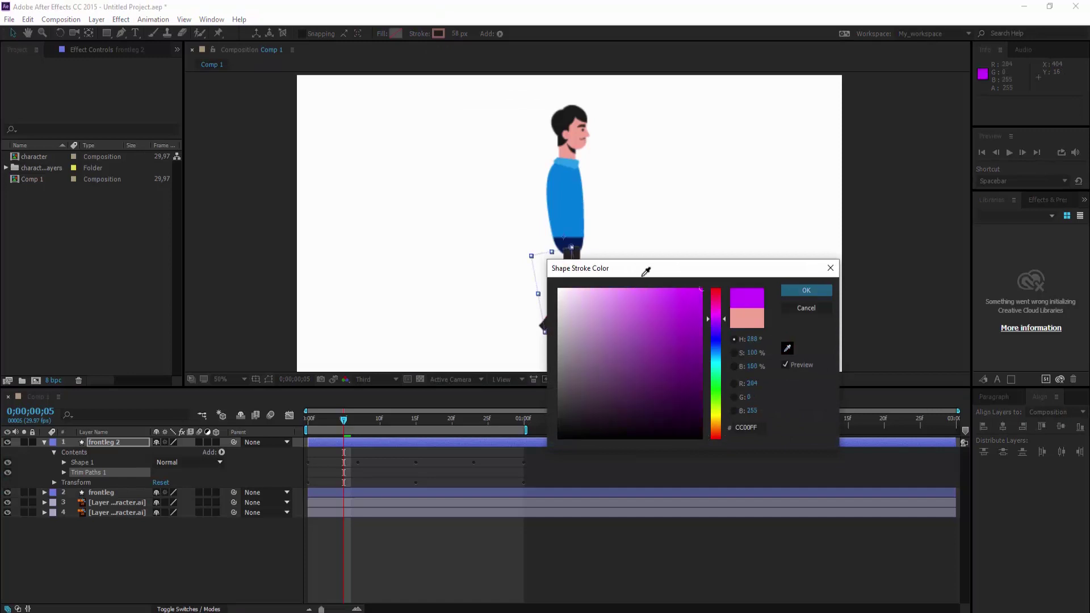
left_click(573, 235)
left_click(789, 289)
- Return to 0;00;00;00 and set the Trim Paths End of frontleg 2 to 82% to form a trouser leg
left_click_drag(348, 417, 278, 418)
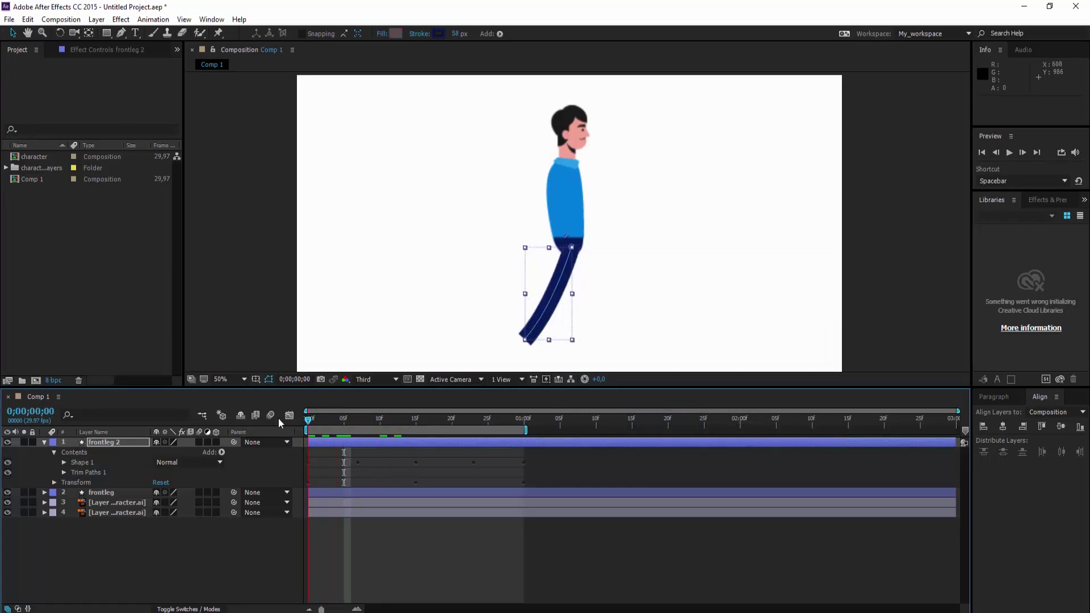
left_click(64, 472)
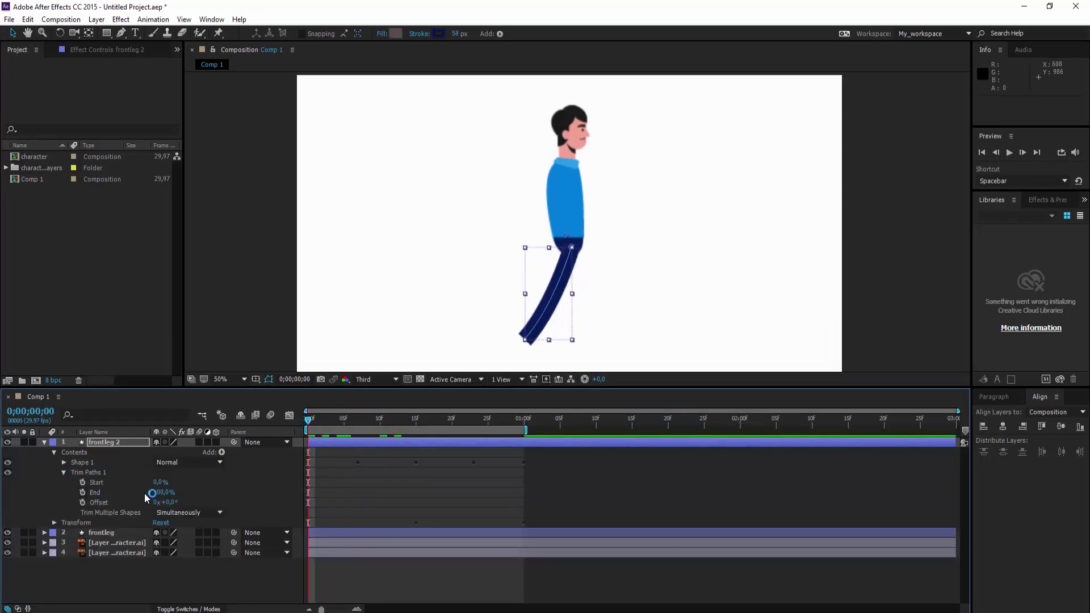
left_click_drag(164, 493, 161, 493)
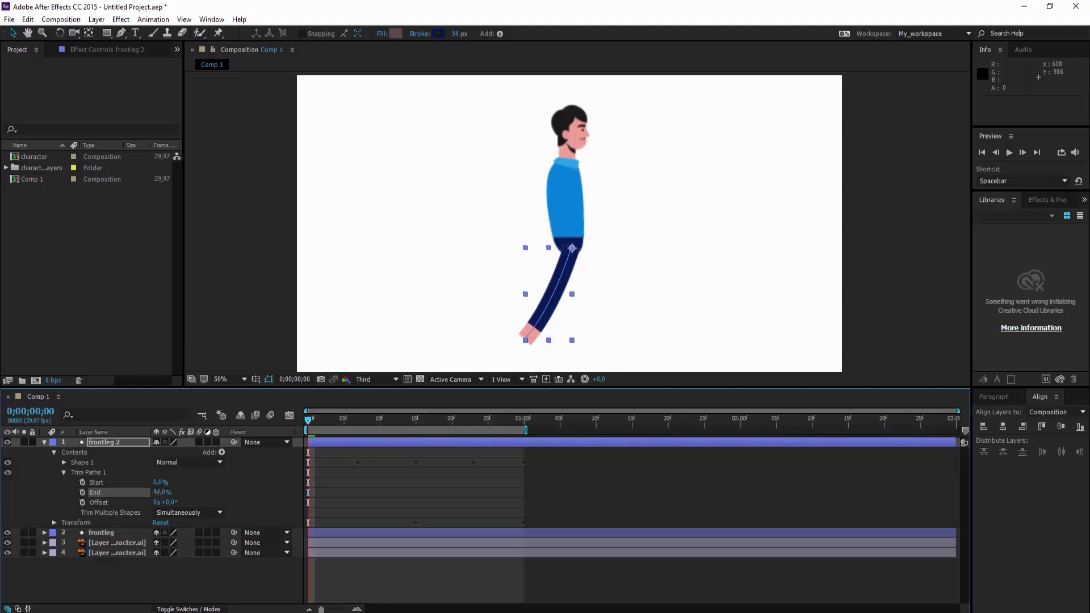
left_click_drag(153, 492, 155, 492)
left_click(44, 442)
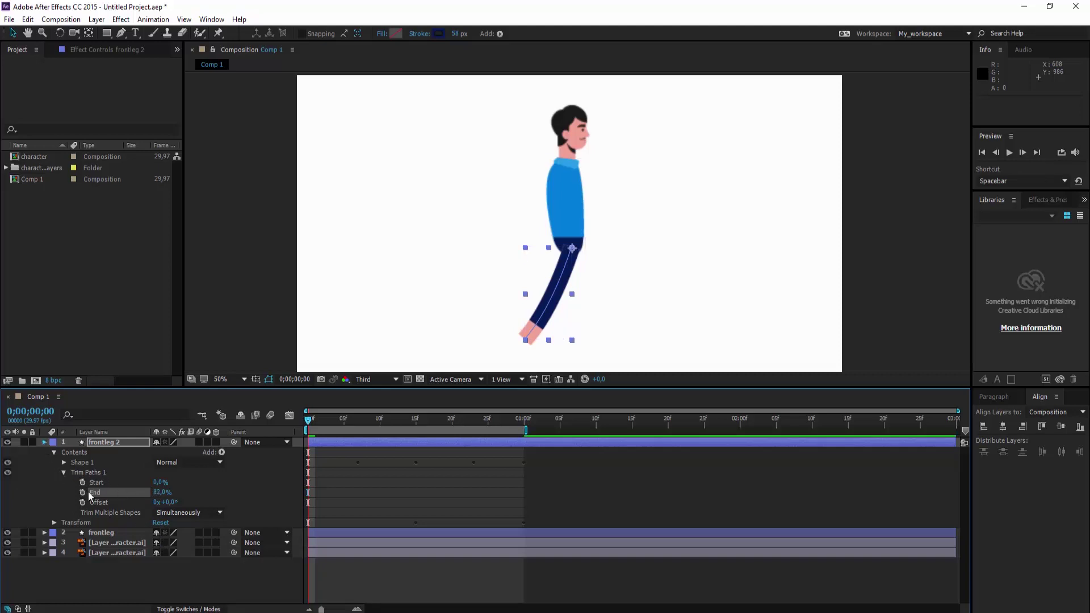
- Copy the skin-coloured frontleg layer and paste the copy directly above it
left_click(104, 451)
key("Return")
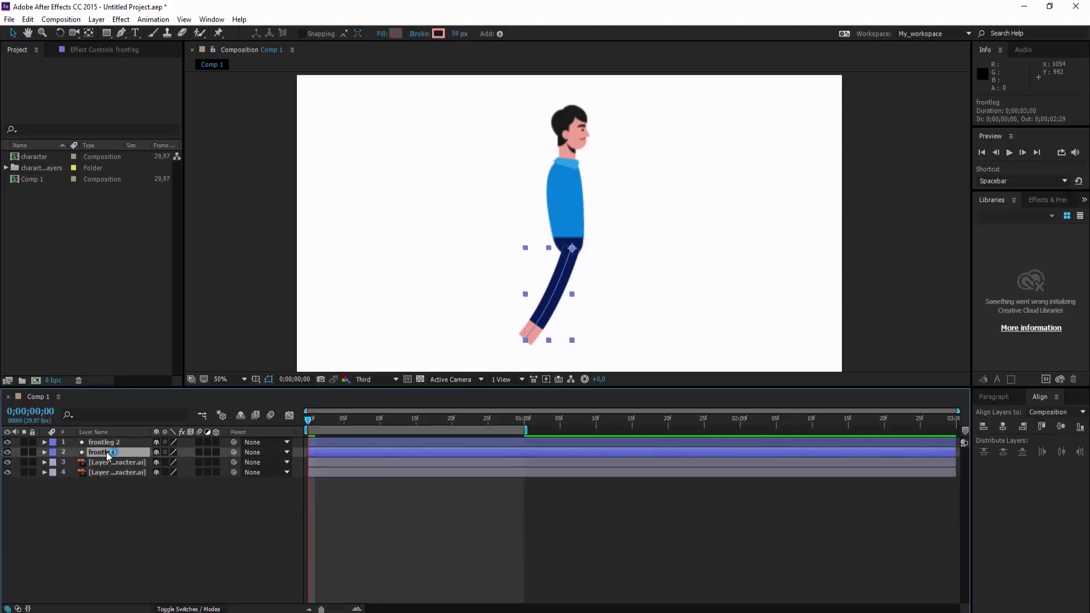
key("ctrl+c")
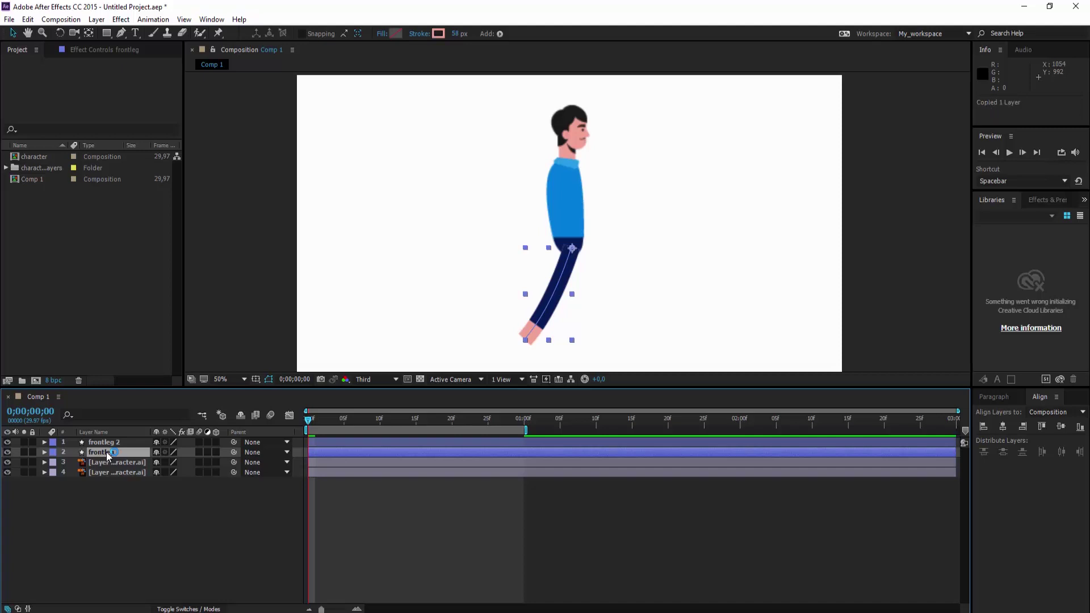
key("ctrl+v")
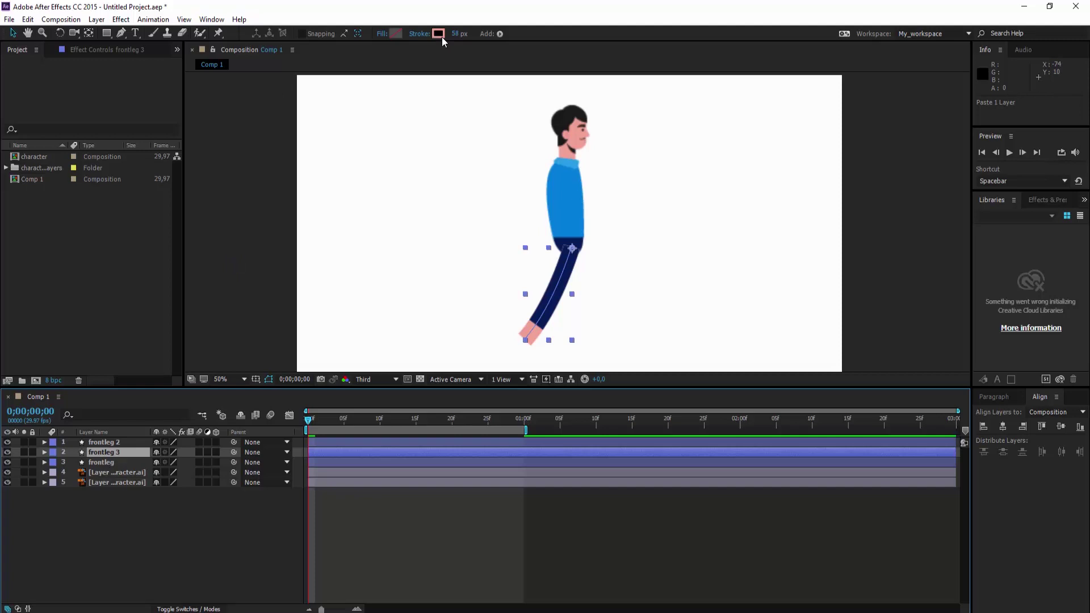
- Change the stroke colour of the frontleg 3 layer to a near-black shade
left_click(438, 34)
left_click_drag(660, 407, 694, 428)
left_click(808, 291)
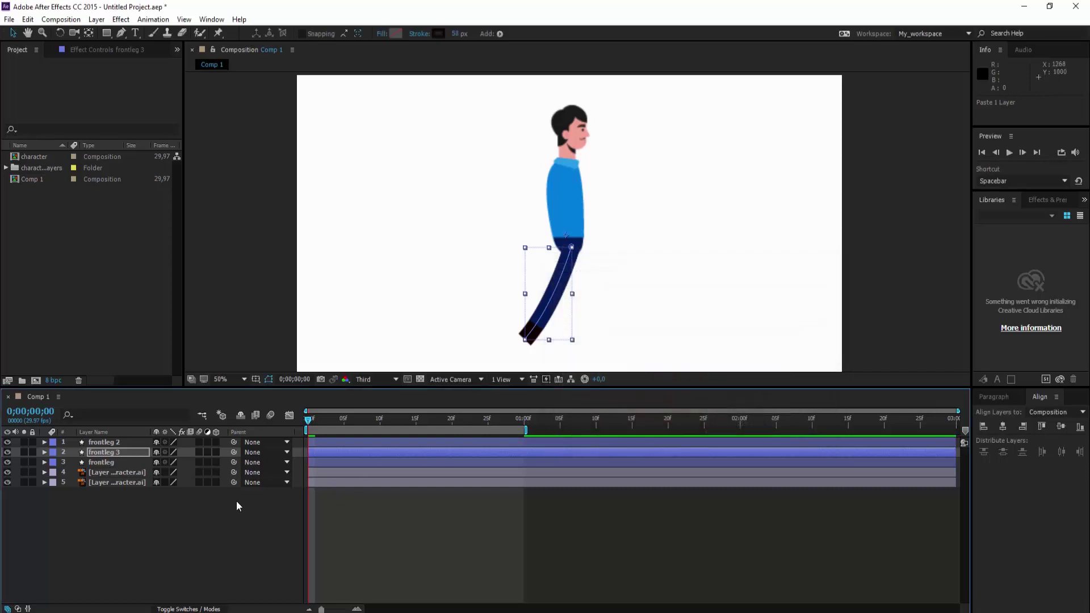
- Add Trim Paths to Shape 1 of the frontleg 3 layer and expand its Start, End and Offset settings
left_click(44, 452)
left_click(221, 463)
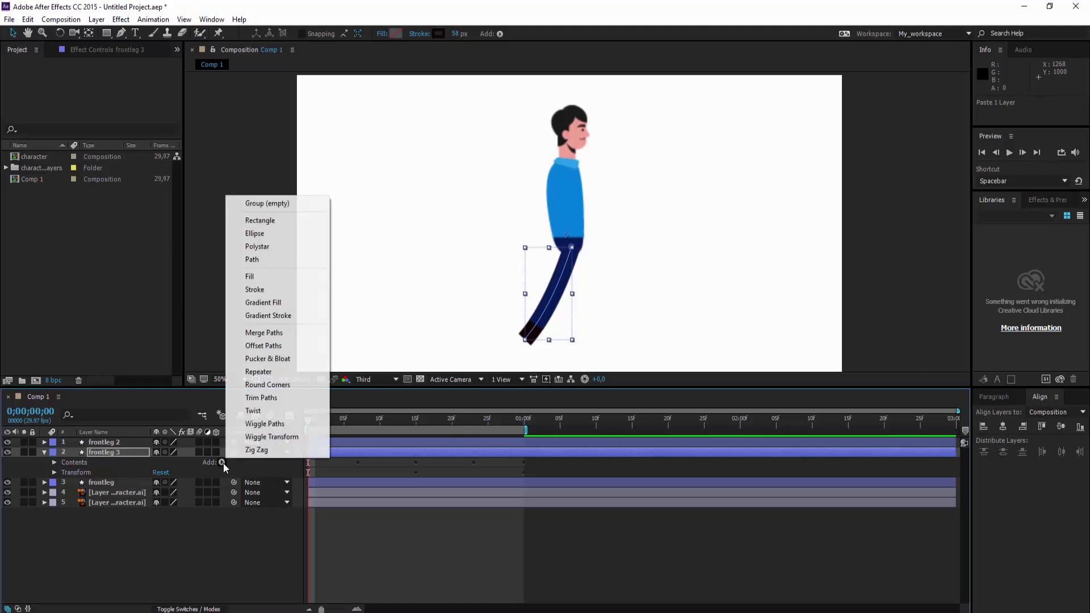
left_click(269, 400)
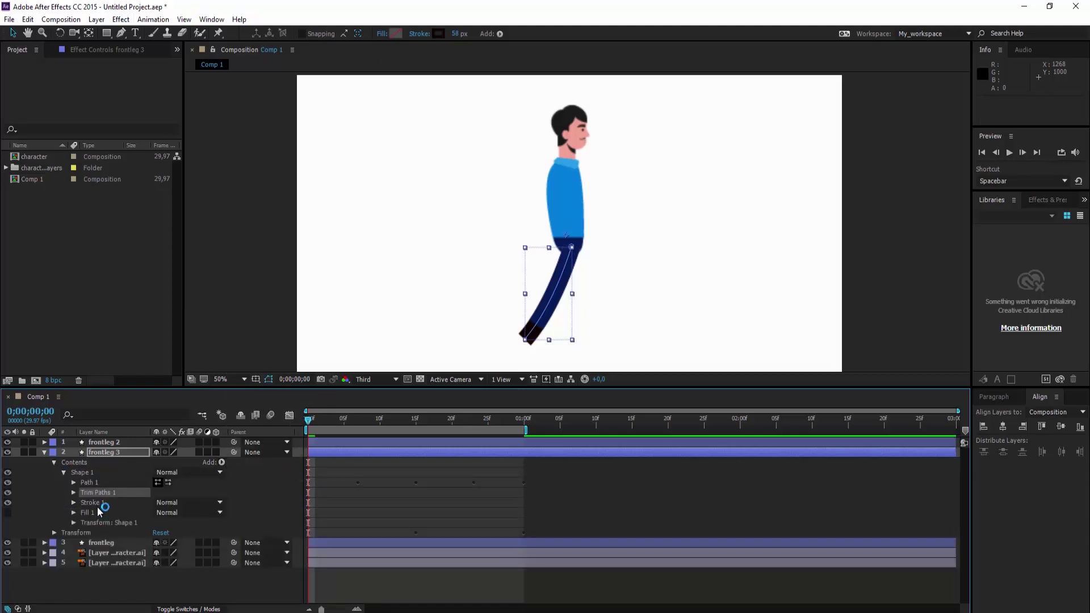
left_click(73, 493)
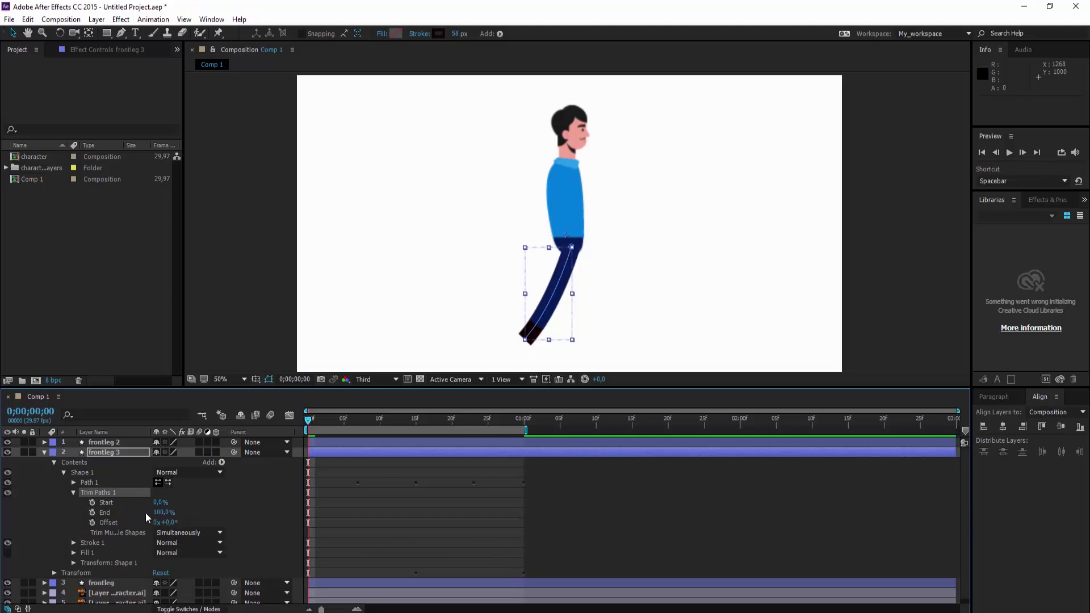
- Set the Trim Paths Start of frontleg 3 to 89% to form a dark shoe, keep frontleg 2 visible, and collapse the layer
left_click_drag(160, 504, 179, 505)
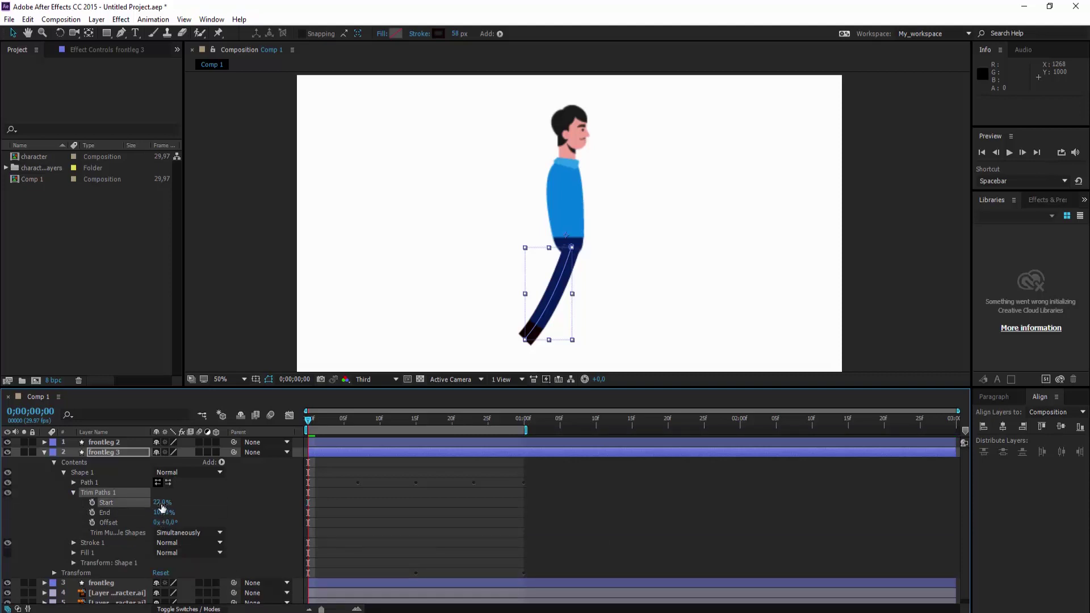
left_click(7, 441)
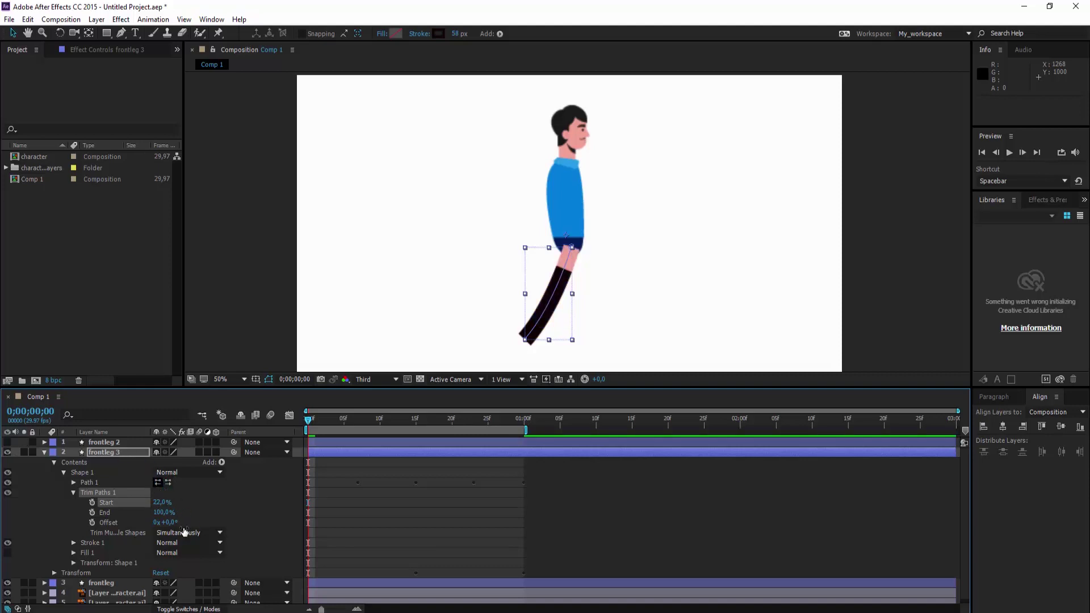
mouse_move(159, 507)
left_mouse_down()
mouse_move(191, 504)
mouse_move(162, 513)
left_mouse_up()
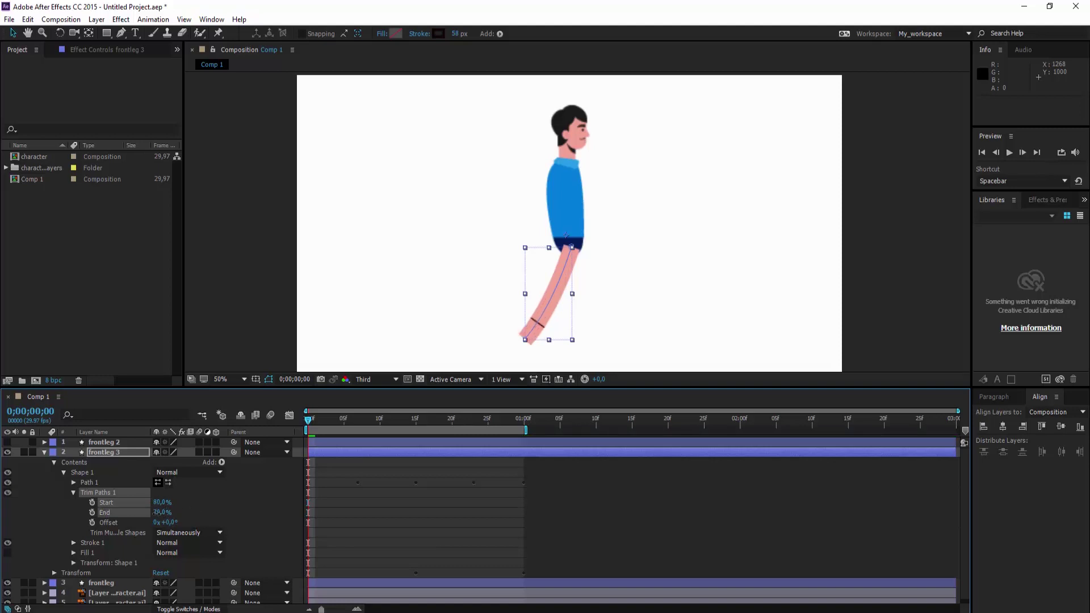
left_click(7, 451)
left_click(7, 452)
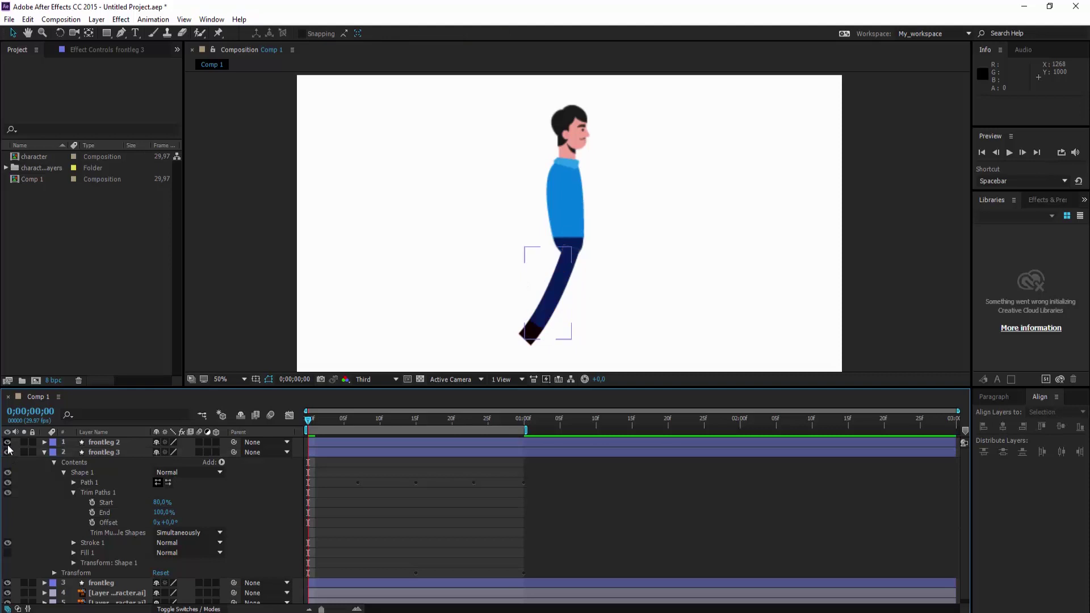
left_click_drag(162, 503, 166, 503)
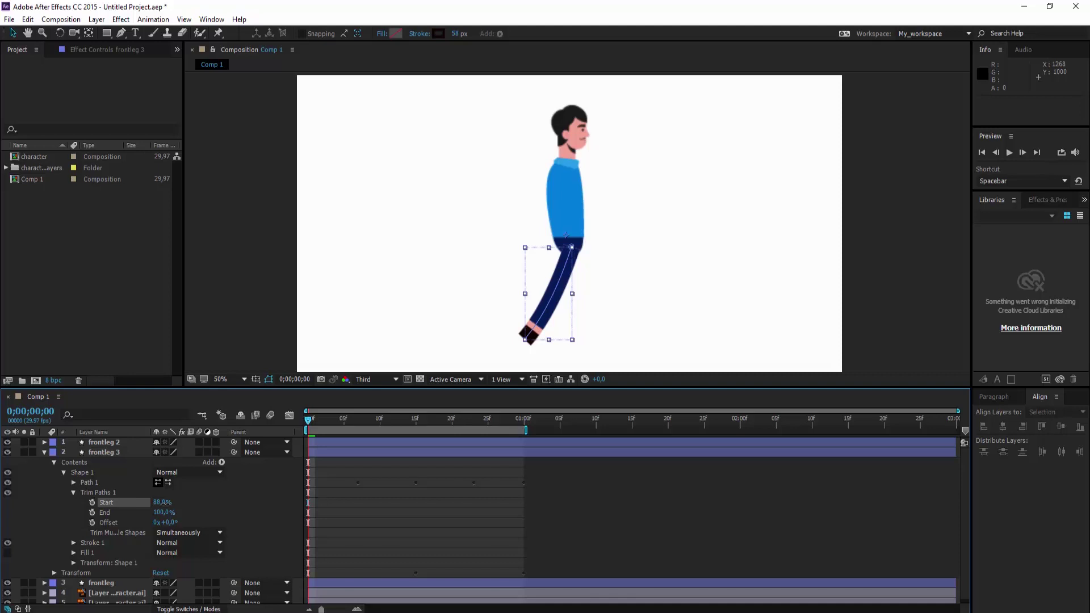
left_click(102, 452)
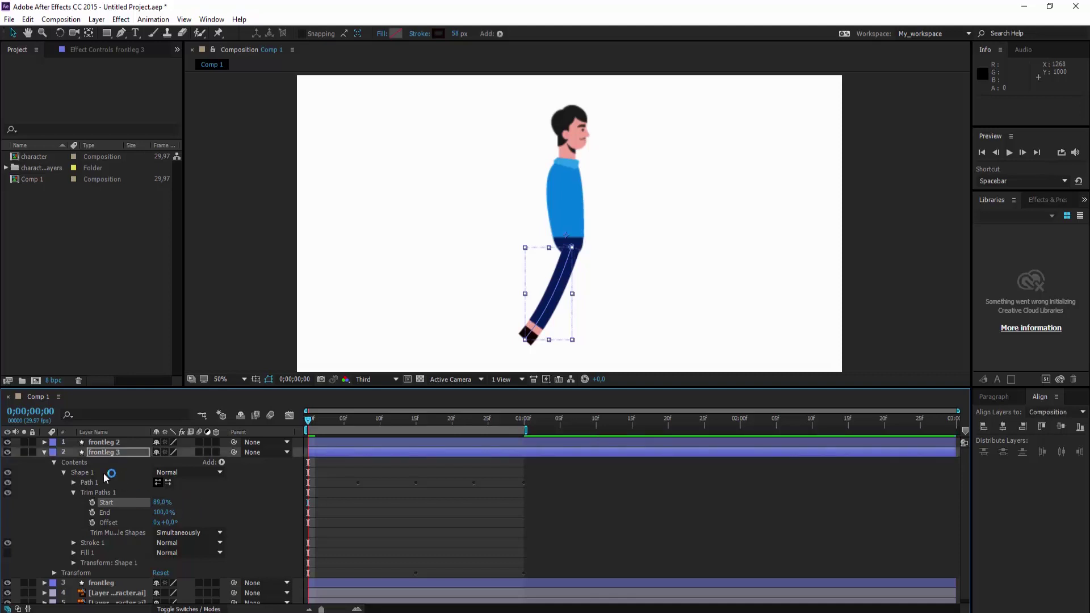
left_click(43, 452)
right_click(78, 431)
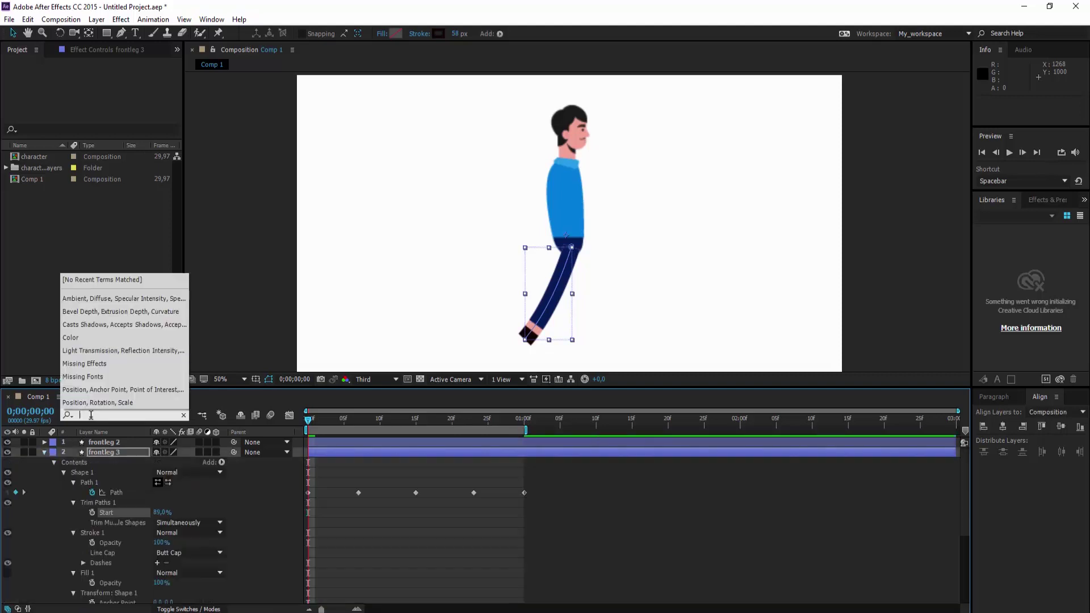
left_click(127, 549)
- Scrub through the one-second leg animation to check the trouser and shoe segments, and return to 0;00;00;00
left_click_drag(388, 425, 506, 430)
left_click(557, 332)
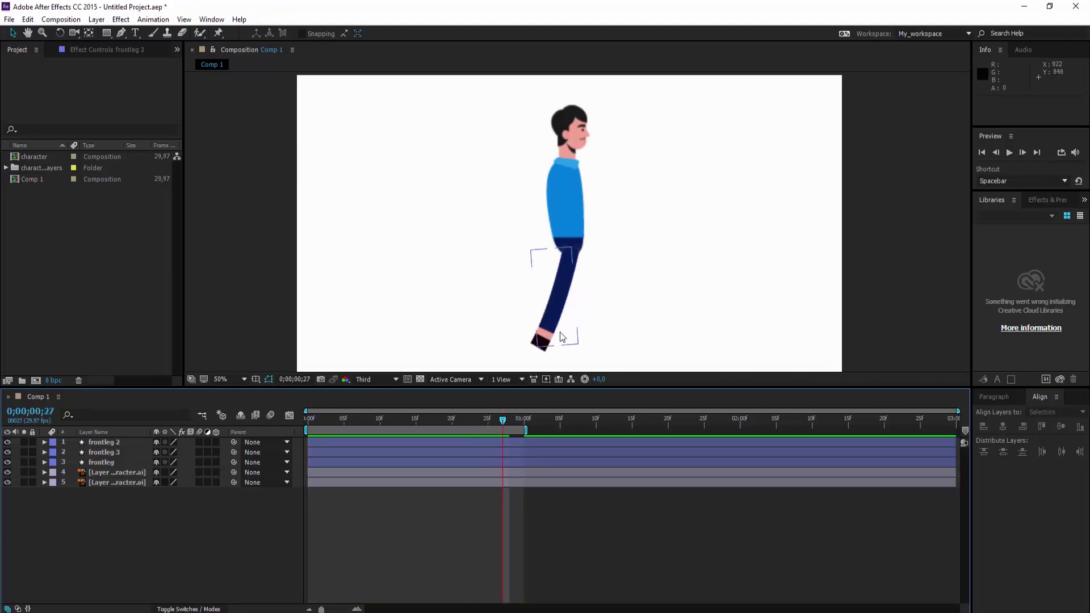
left_click(543, 351)
left_click_drag(505, 426, 286, 418)
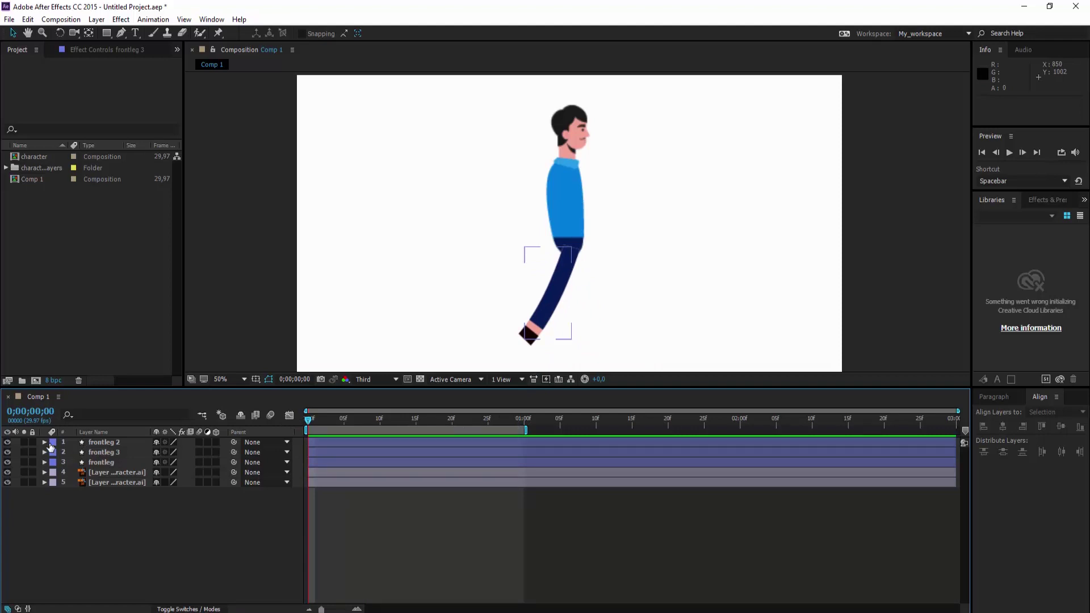
- Copy the frontleg, frontleg 3 and frontleg 2 layers together and paste them as a second leg
left_click(101, 462)
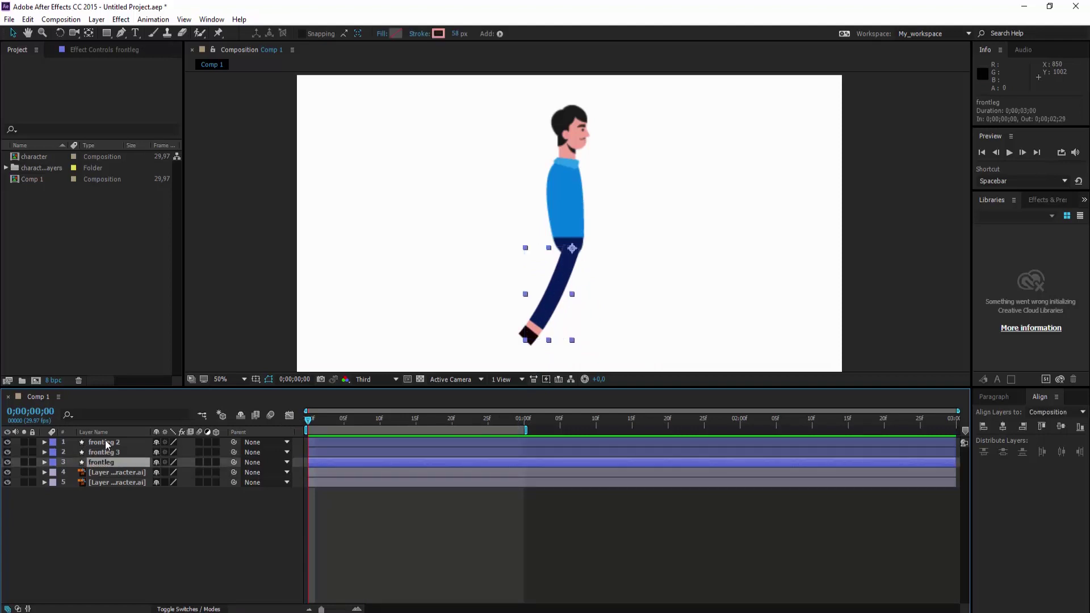
left_click(107, 443, "shift")
key("ctrl+c")
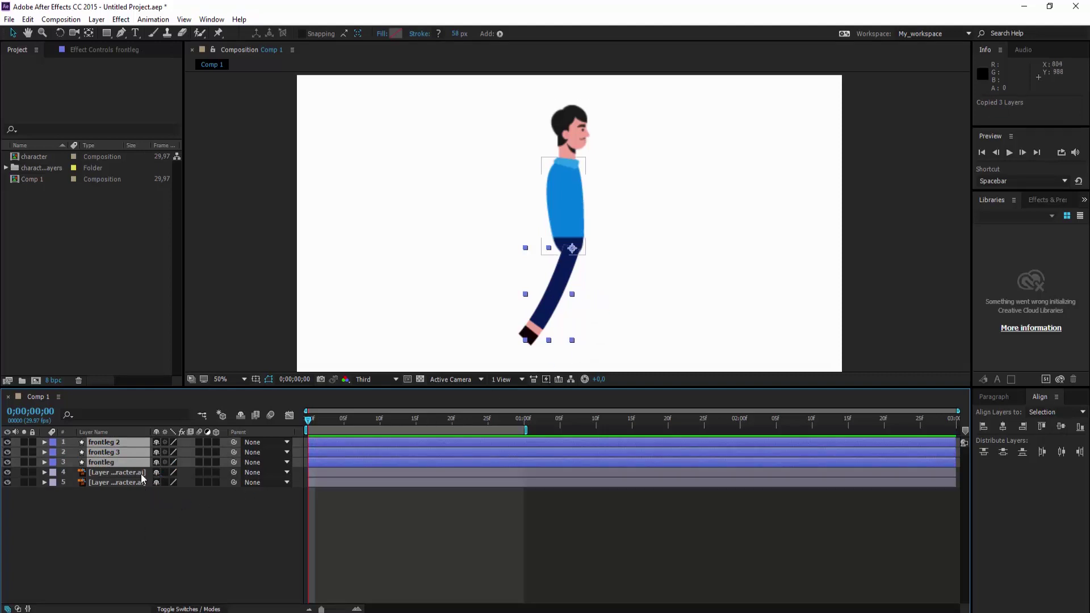
key("ctrl+v")
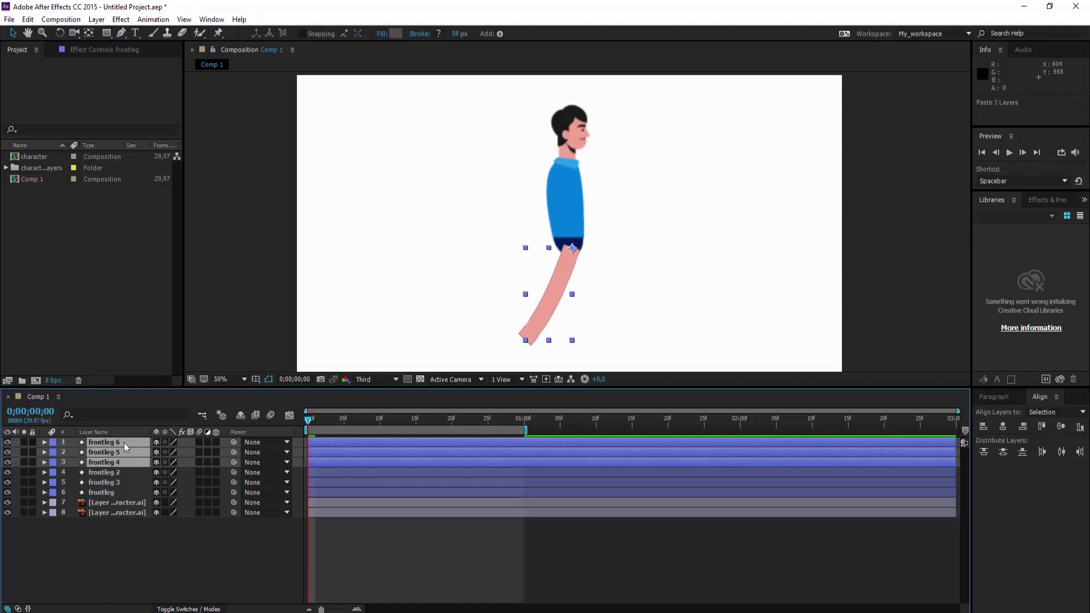
- Reveal the keyframes of the three pasted leg layers and paste a copy of frontleg 6's Path and Rotation keyframes at 0;00;01;00
key("u")
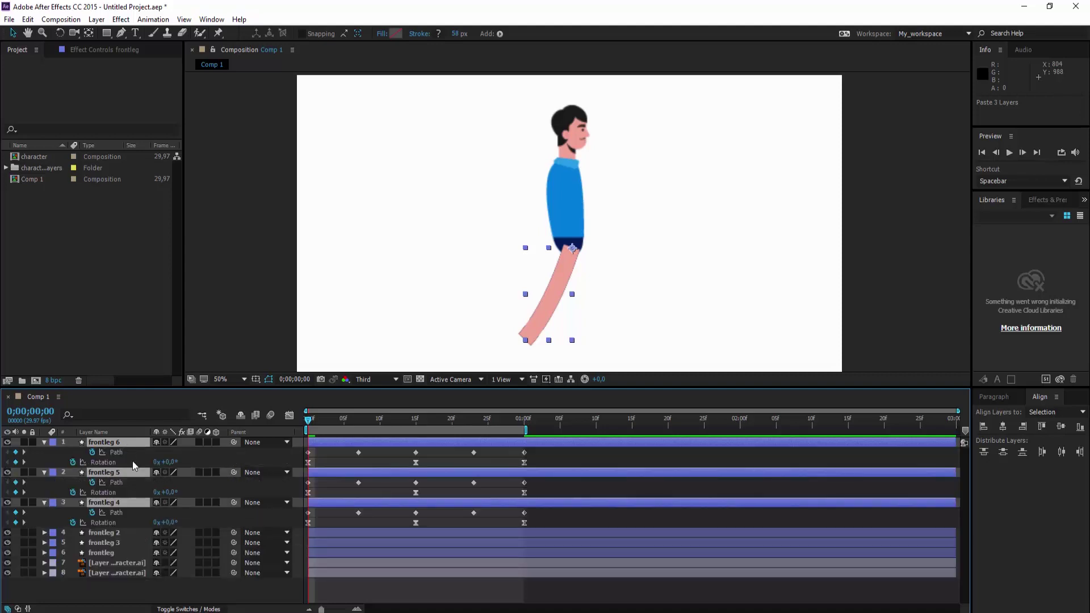
mouse_move(307, 426)
left_mouse_down()
mouse_move(510, 431)
mouse_move(315, 423)
left_mouse_up()
left_click_drag(533, 462, 524, 423)
key("ctrl+c")
key("ctrl+v")
- Paste copies of the Path and Rotation keyframes of frontleg 5 and frontleg 4 at 0;00;01;00 on their own layers
left_click_drag(540, 496, 306, 486)
key("ctrl+c")
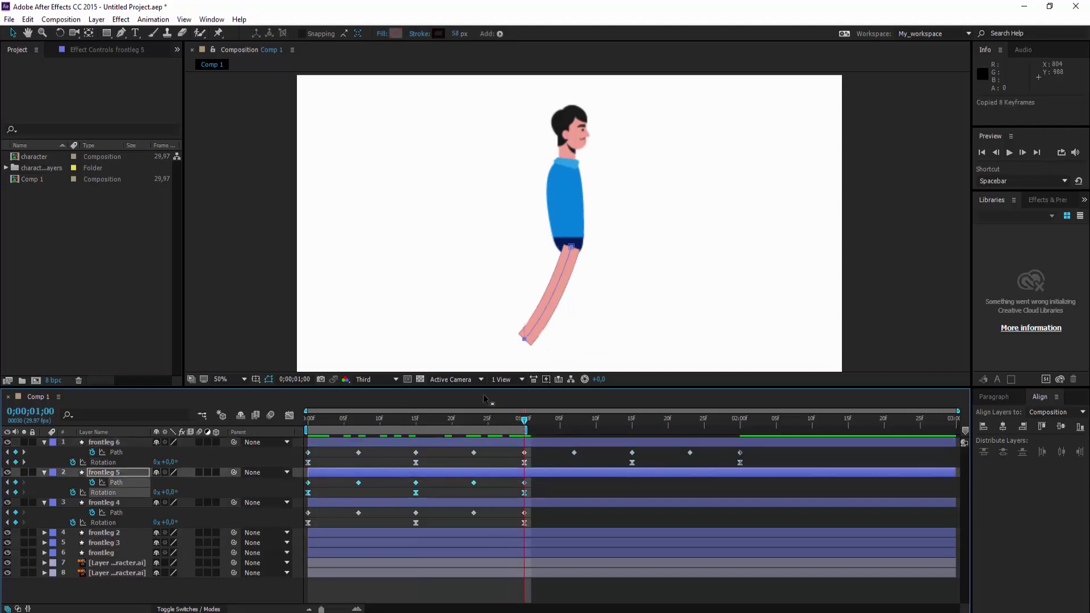
key("ctrl+v")
left_click_drag(495, 523, 307, 512)
key("ctrl+c")
key("ctrl+v")
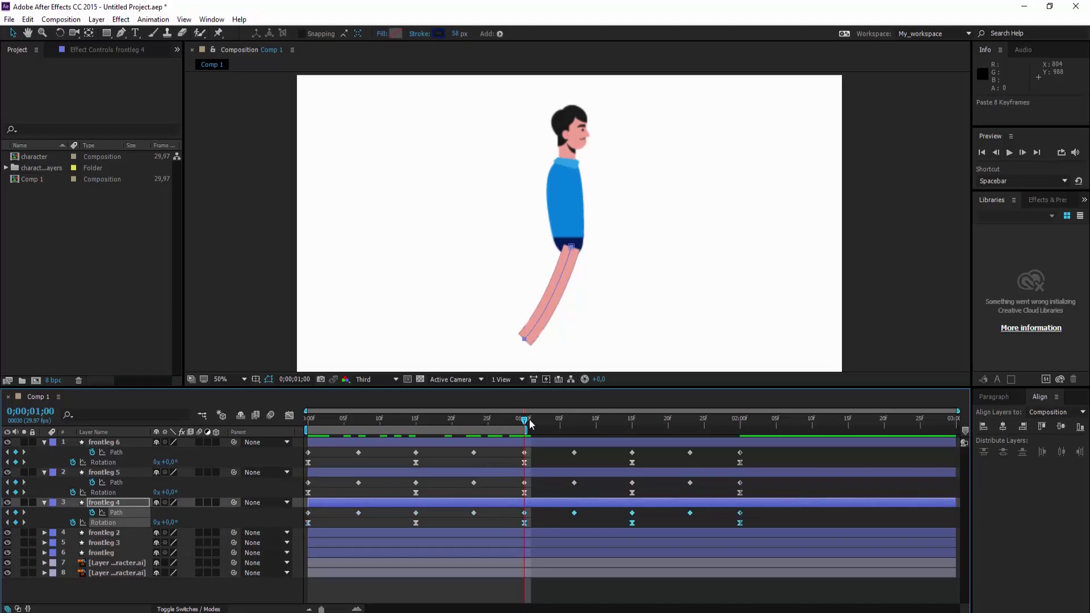
- Shift the frontleg 6, 5 and 4 layers 15 frames earlier so the second leg steps opposite the first
mouse_move(527, 426)
left_mouse_down()
mouse_move(704, 420)
mouse_move(525, 435)
left_mouse_up()
key("Home")
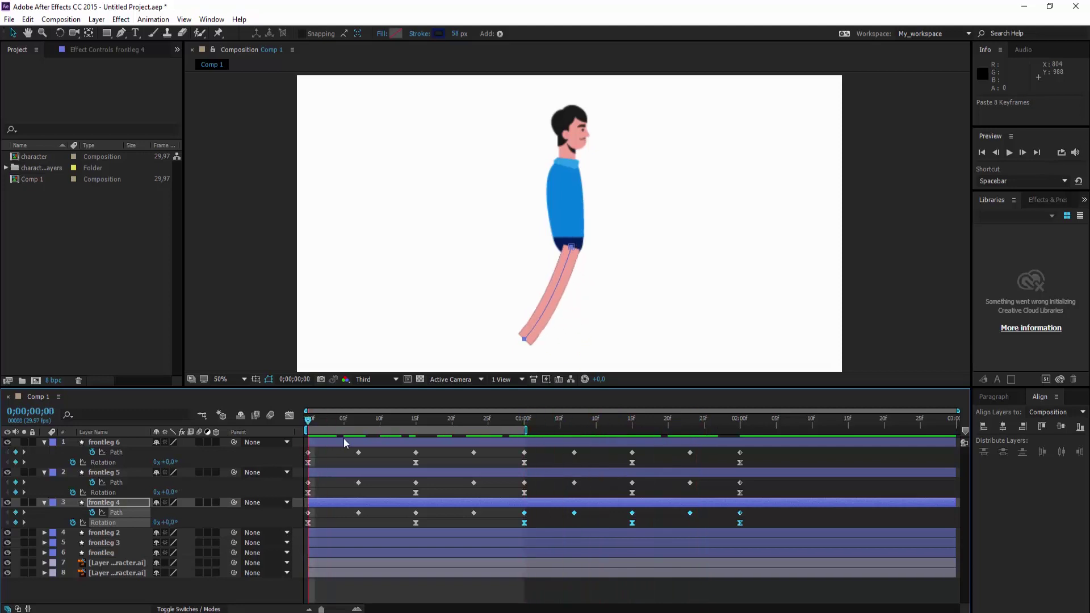
left_click(346, 439)
left_click(361, 504, "shift")
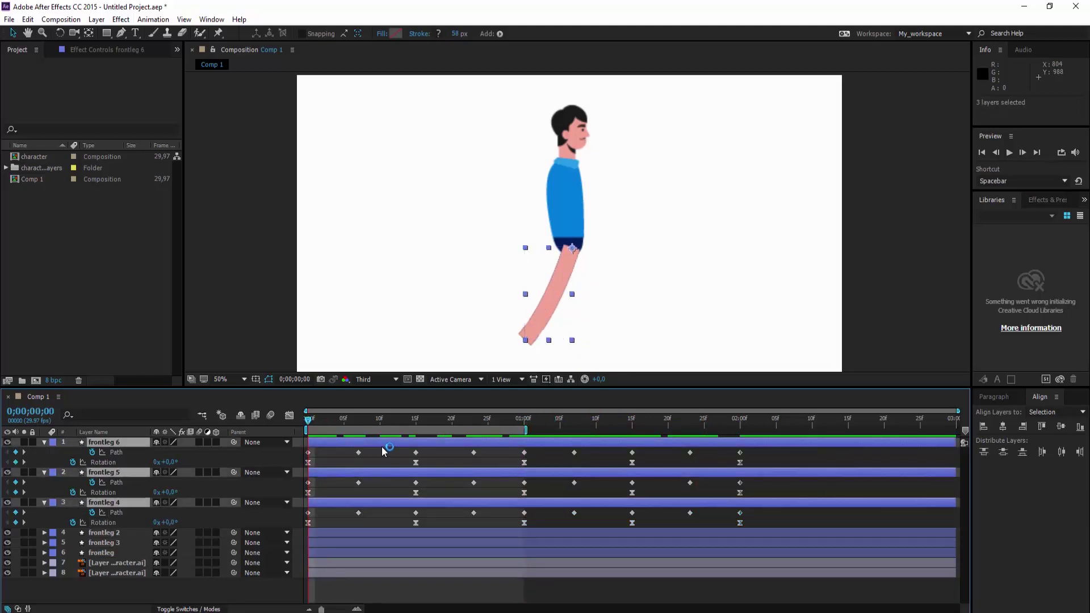
left_click_drag(401, 440, 295, 442)
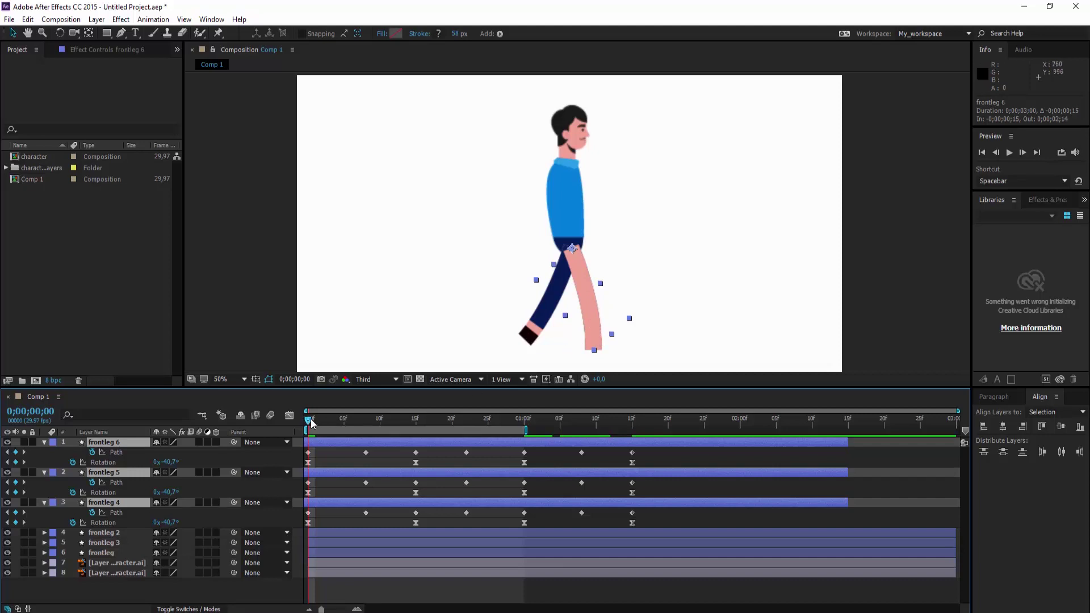
mouse_move(308, 426)
left_mouse_down()
mouse_move(366, 421)
mouse_move(301, 432)
left_mouse_up()
- Collapse the frontleg 6, 5 and 4 layers and move them below the two character layers in the stack
left_click(136, 415)
key("u")
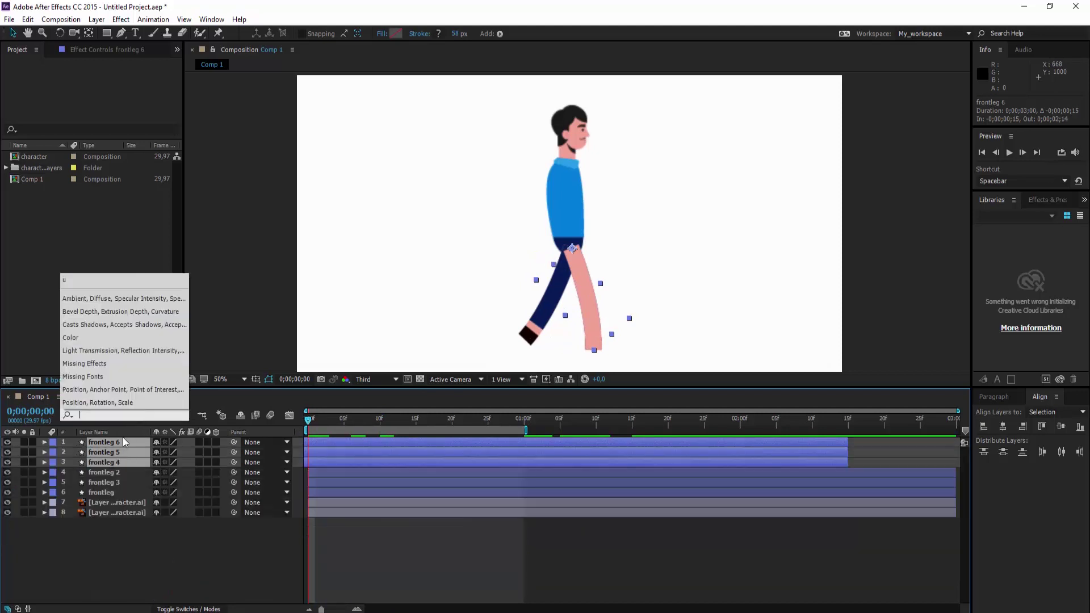
left_click(134, 533)
left_click(104, 462)
left_click(113, 442, "shift")
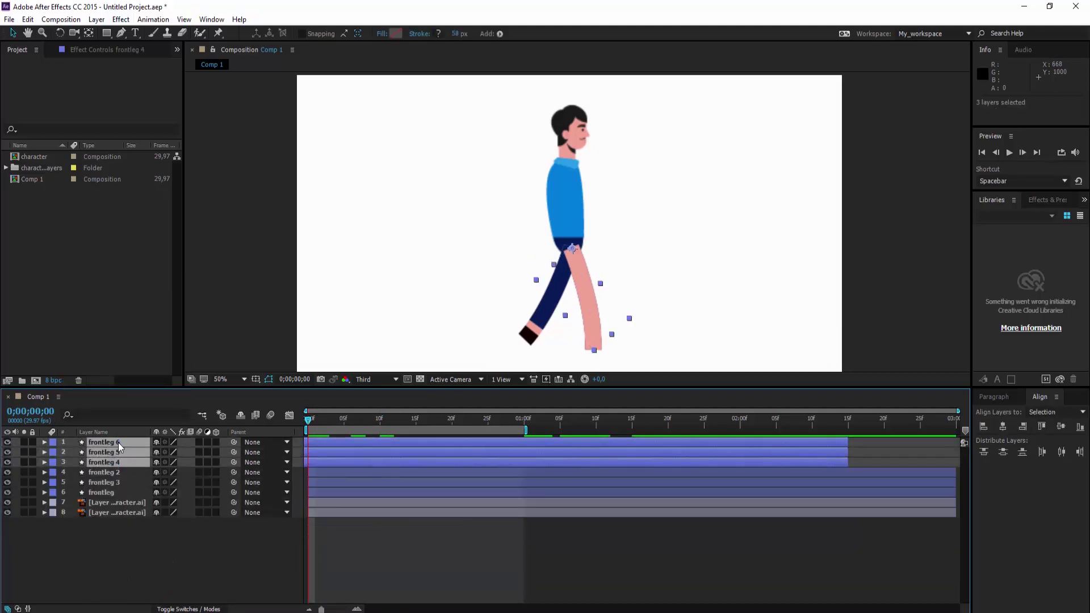
left_click_drag(120, 442, 131, 532)
left_click_drag(309, 424, 294, 418)
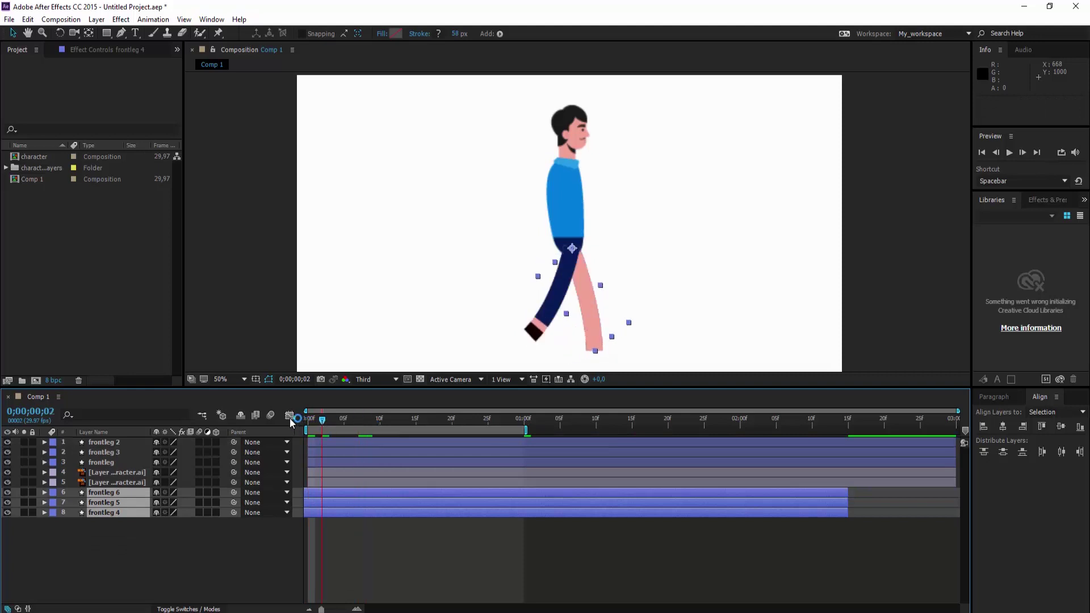
- Move the skin-coloured frontleg 6 layer to the bottom of the stack, beneath frontleg 4
left_click(127, 553)
left_click(117, 493)
left_click_drag(110, 493, 112, 524)
- Preview the walk cycle with both legs, scrub through it, and return to 0;00;00;00
left_click_drag(357, 423, 285, 421)
key("space")
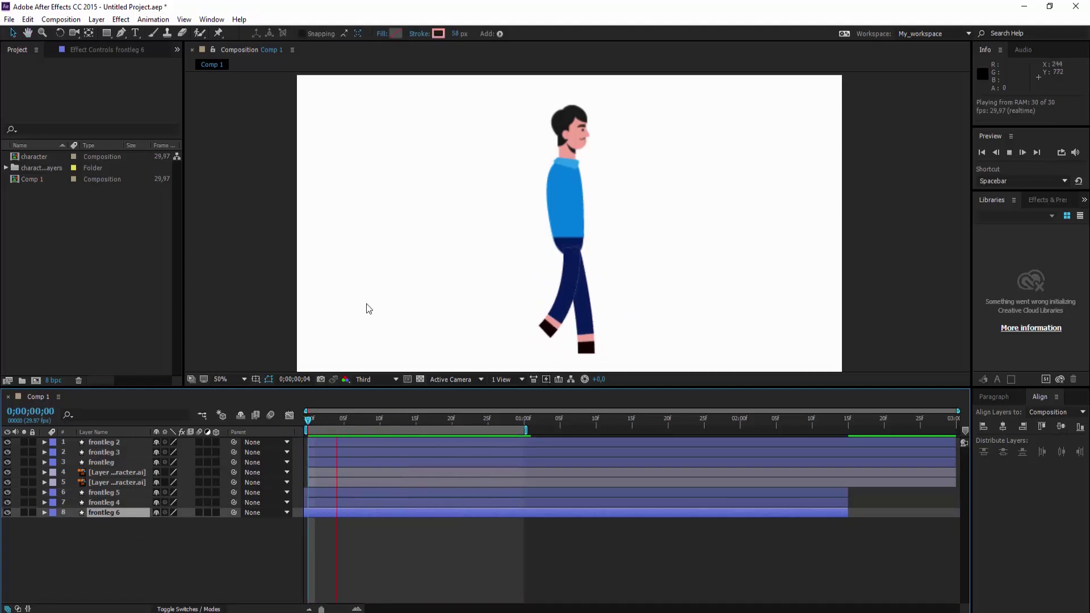
left_click(465, 411)
left_click_drag(479, 420, 351, 423)
left_click_drag(438, 422, 299, 418)
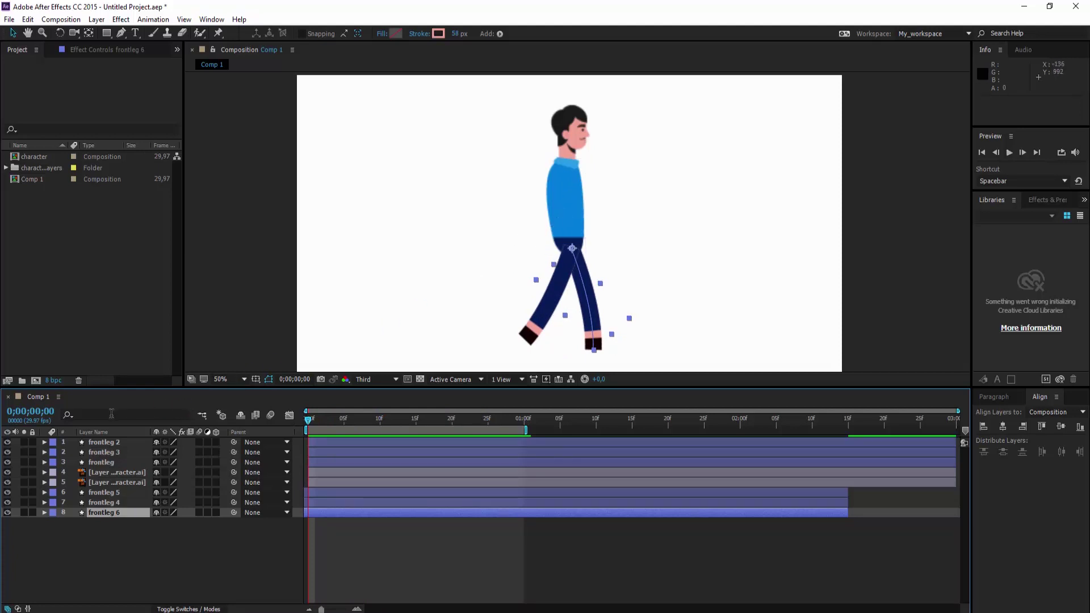
- Deselect everything and lock all eight layers in the composition
left_click(110, 414)
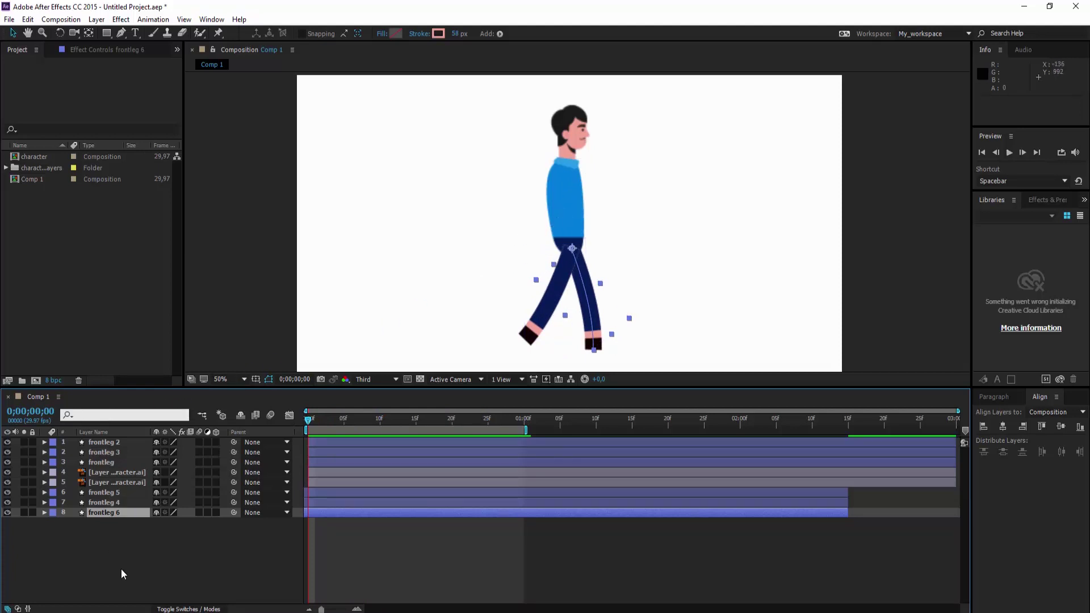
left_click(121, 569)
left_click(32, 512)
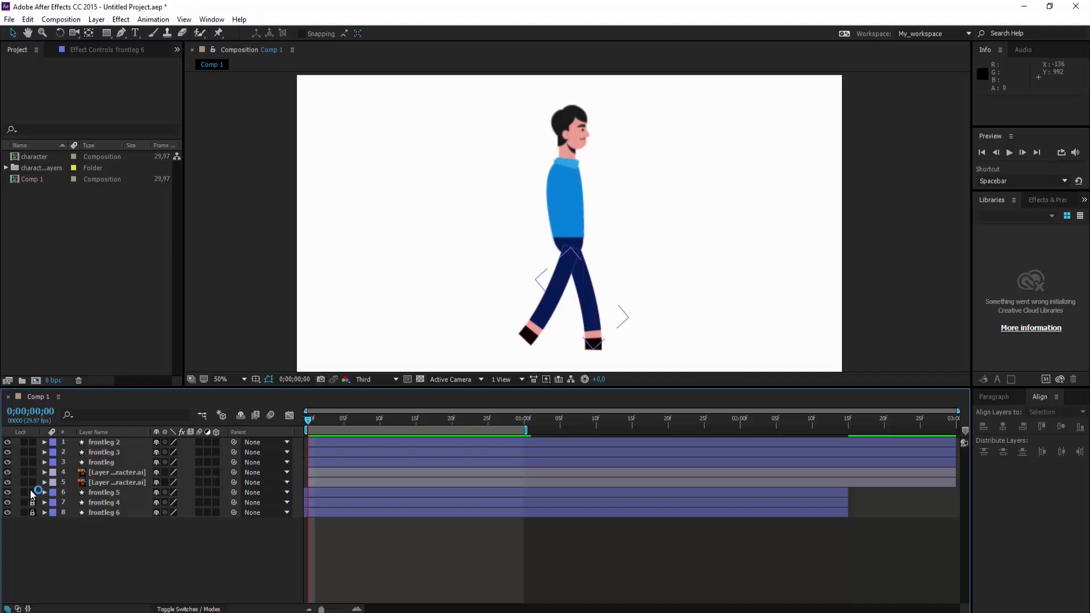
left_click_drag(30, 448, 30, 443)
- Draw a curved two-point arm path with the Pen tool from the shoulder to a hand point in front of the waist
left_click(120, 34)
left_click(568, 177)
left_click_drag(619, 231, 647, 237)
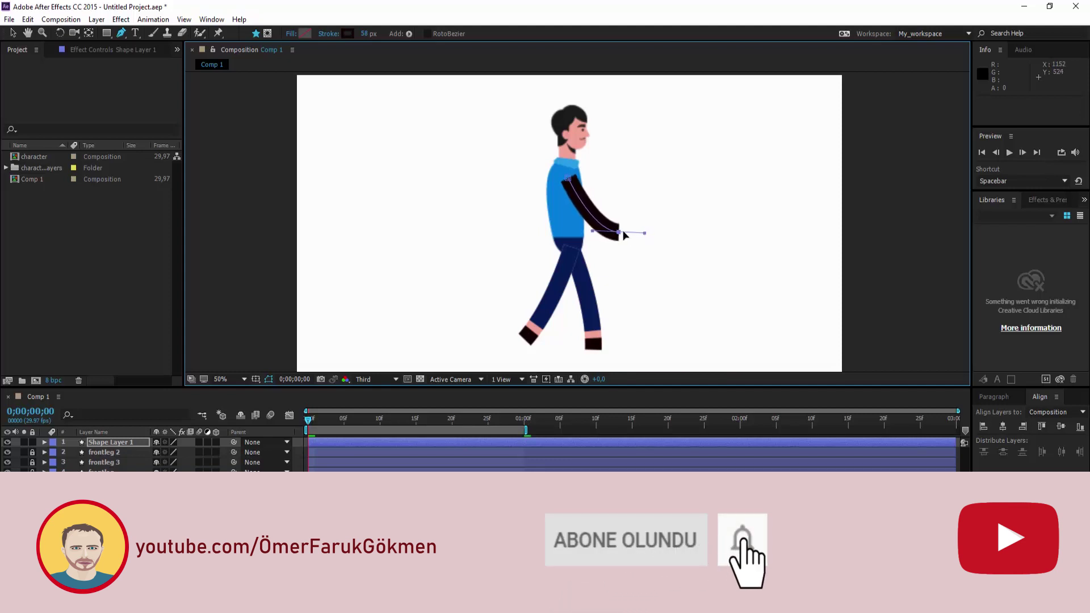
left_click_drag(619, 236, 612, 233)
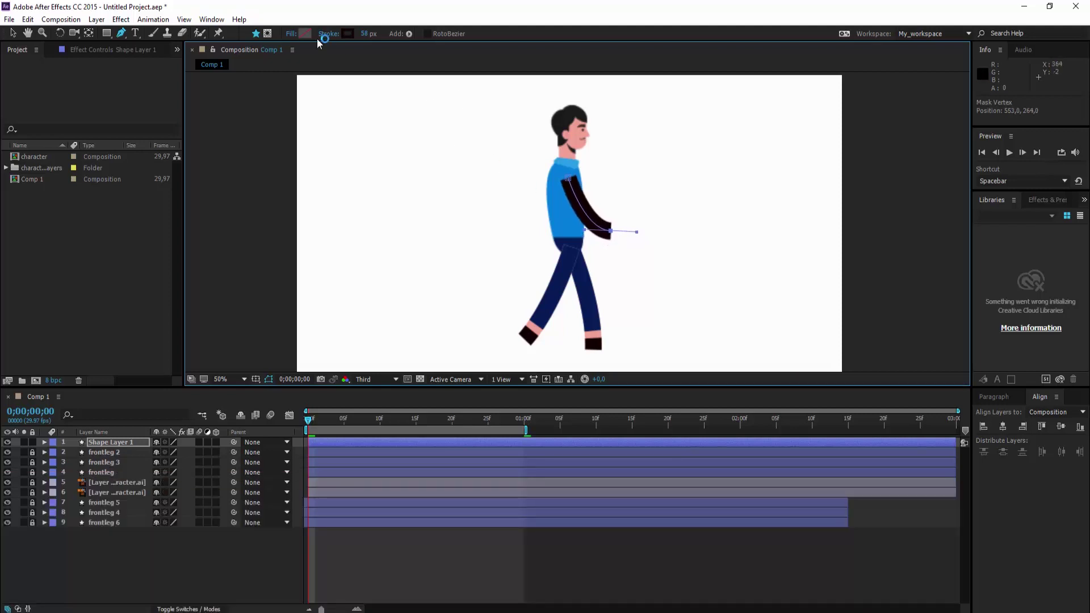
- Sample the face's skin colour, F3A396, for the arm's stroke and set the stroke width to 45 px
left_click(347, 33)
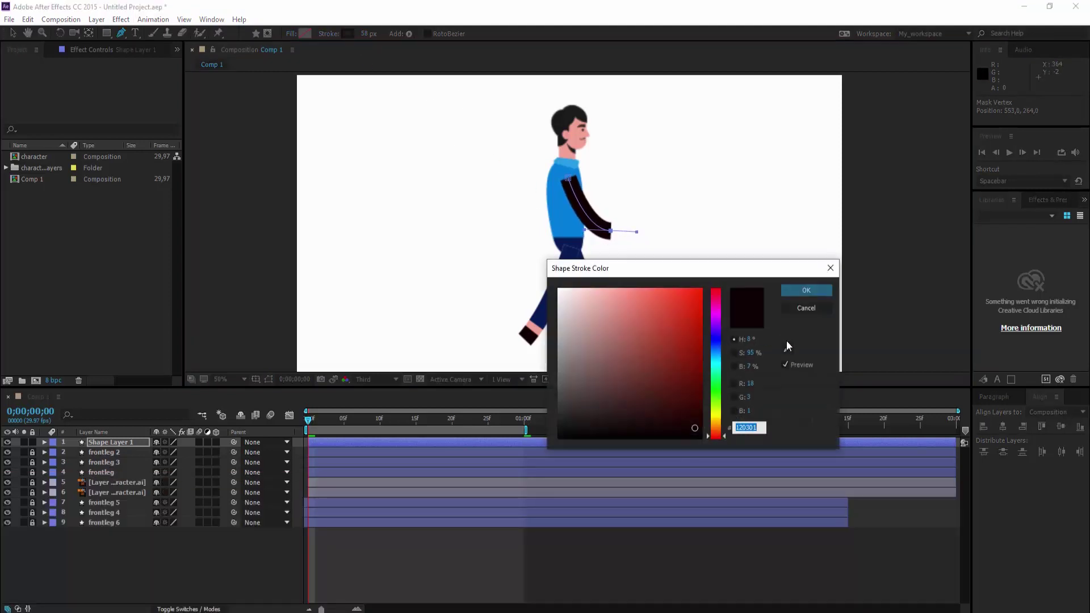
left_click(786, 341)
left_click(578, 133)
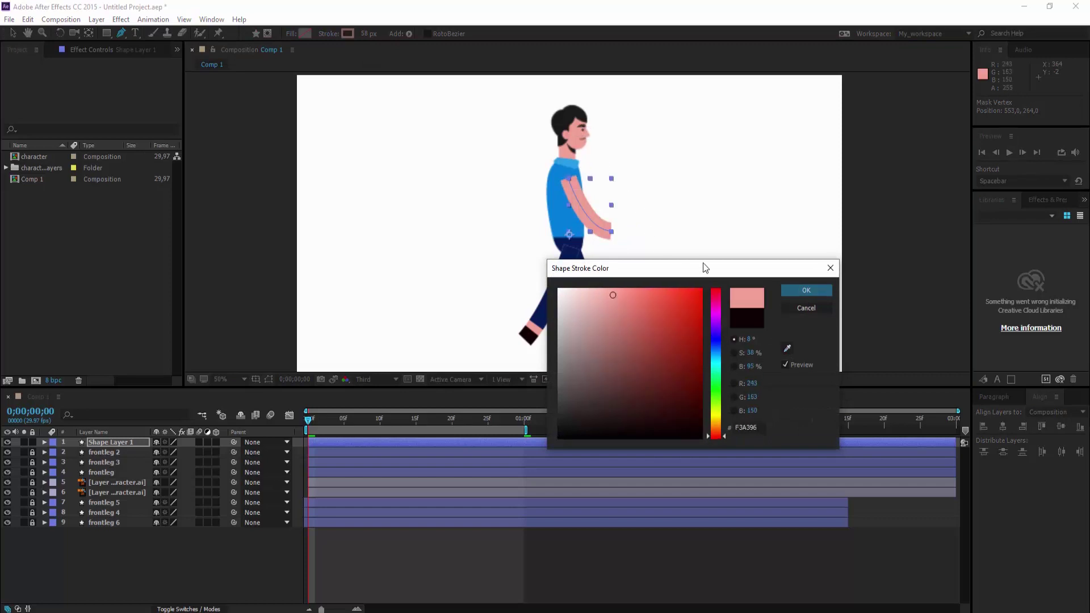
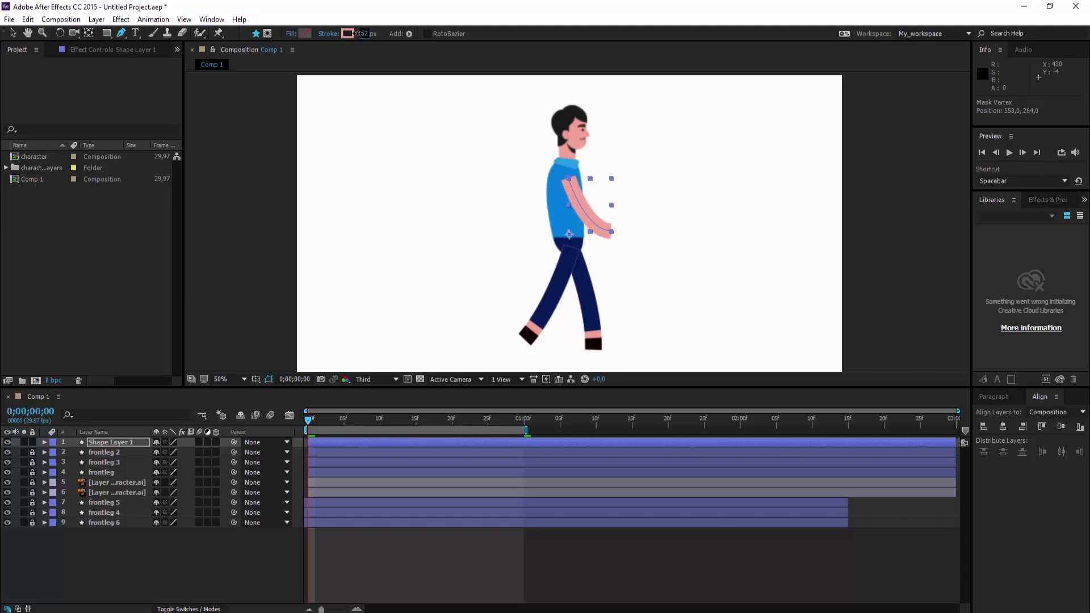
left_click_drag(356, 32, 354, 31)
- Keyframe the arm layer's rotation at 0° at both 0;00;00;00 and 0;00;01;00
left_click(44, 442)
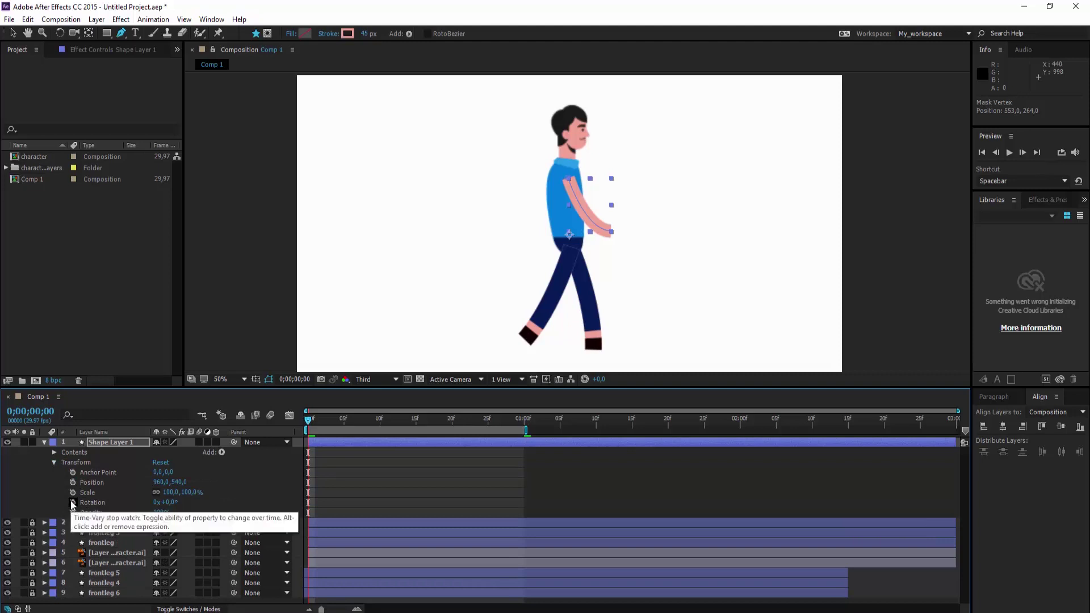
left_click(73, 502)
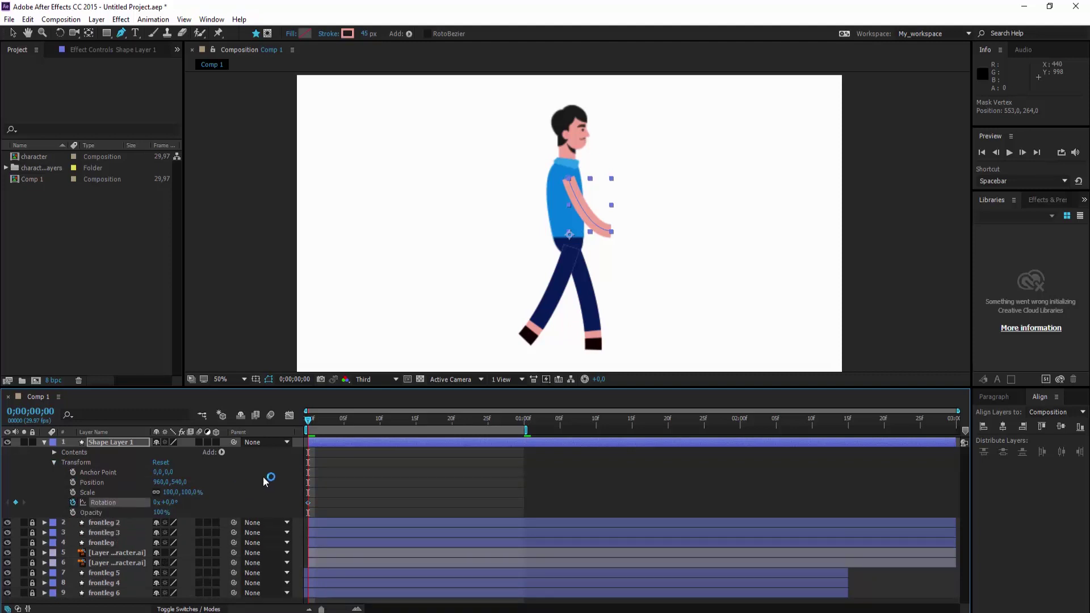
left_click_drag(325, 417, 525, 420)
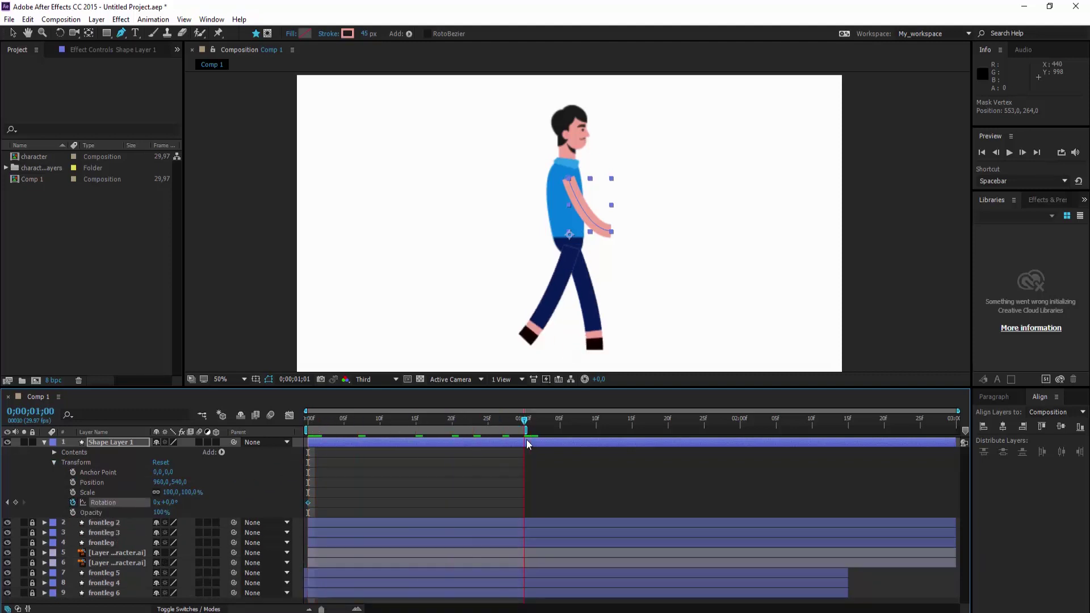
left_click(15, 503)
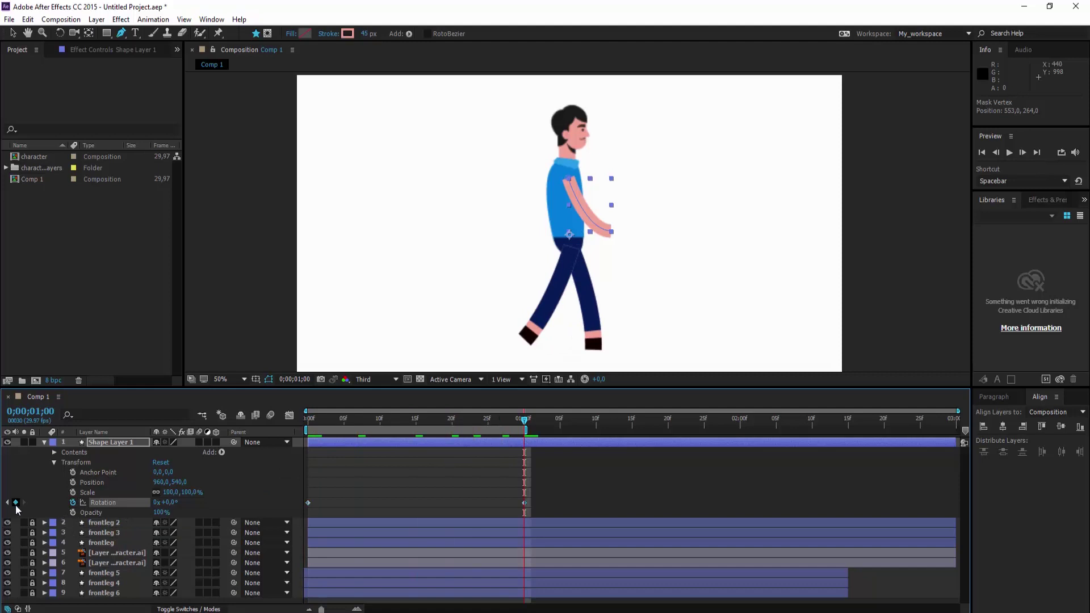
- Move the arm's anchor point to the shoulder and rotate the arm backward to about 68.2° at 0;00;00;15
left_click_drag(415, 426, 412, 425)
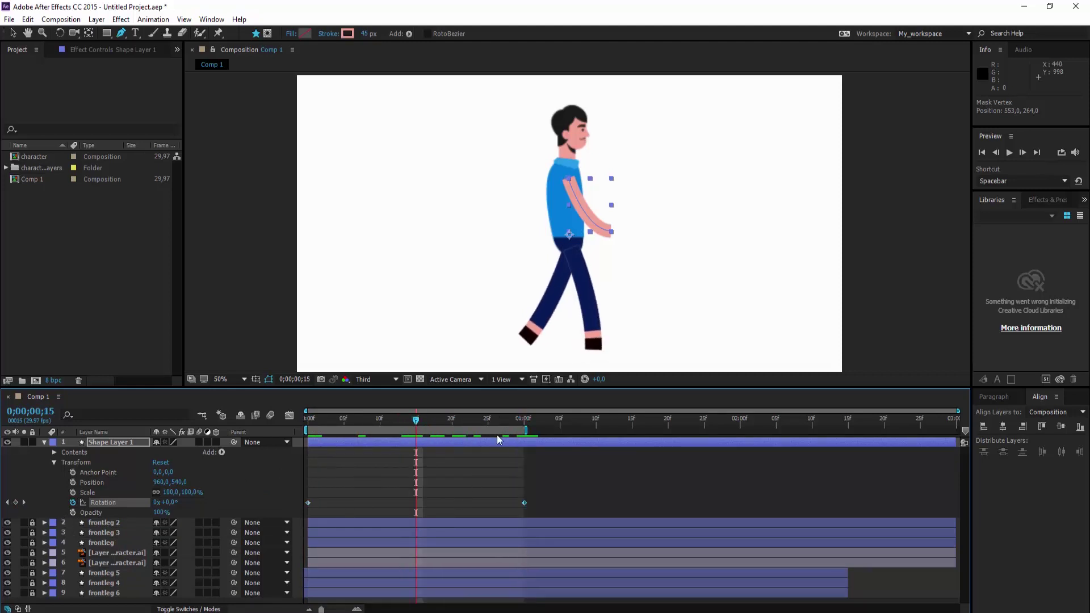
key("v")
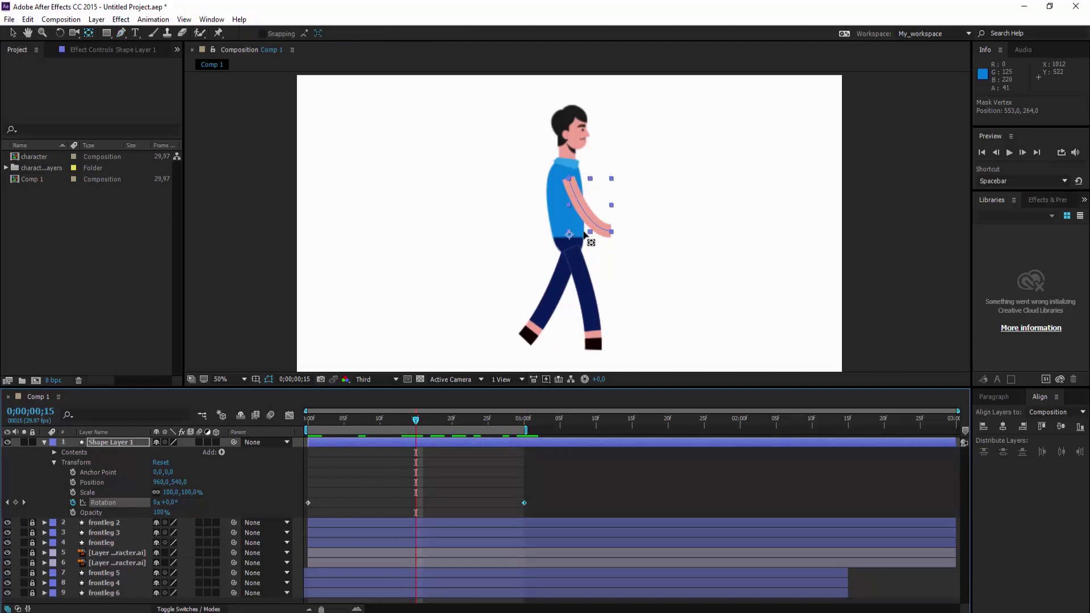
left_click_drag(569, 234, 568, 179)
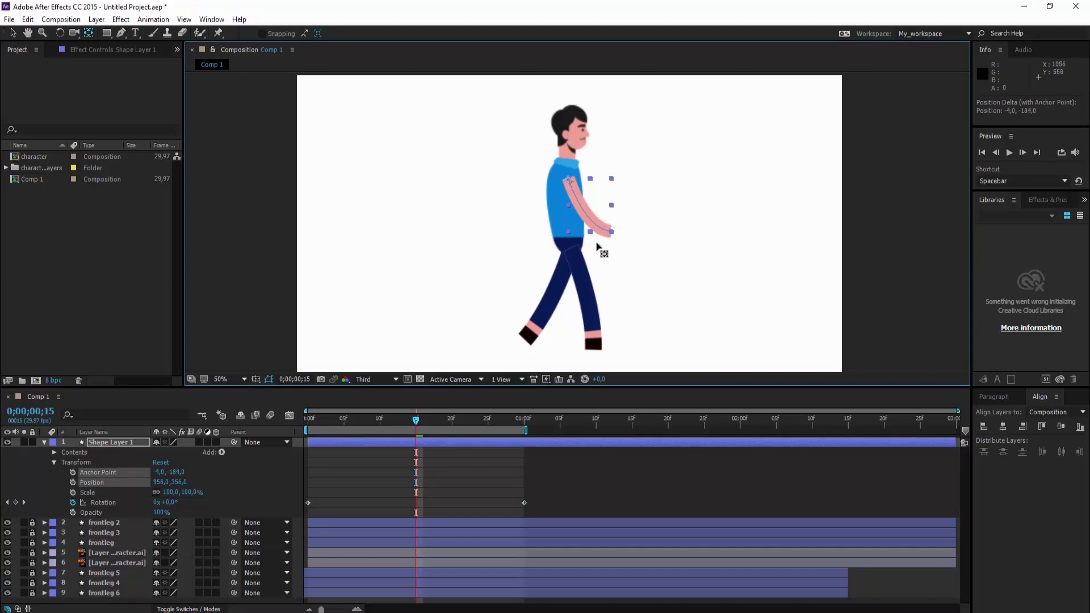
key("w")
left_click_drag(614, 233, 541, 242)
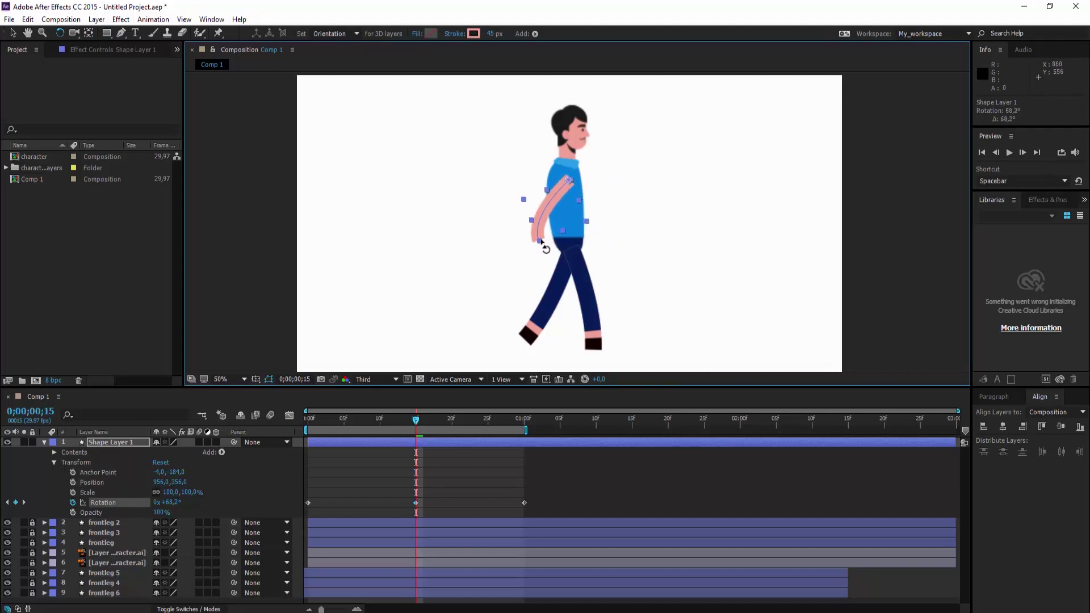
- Raise the arm path's hand point slightly and turn its curve handles closer to vertical
key("v")
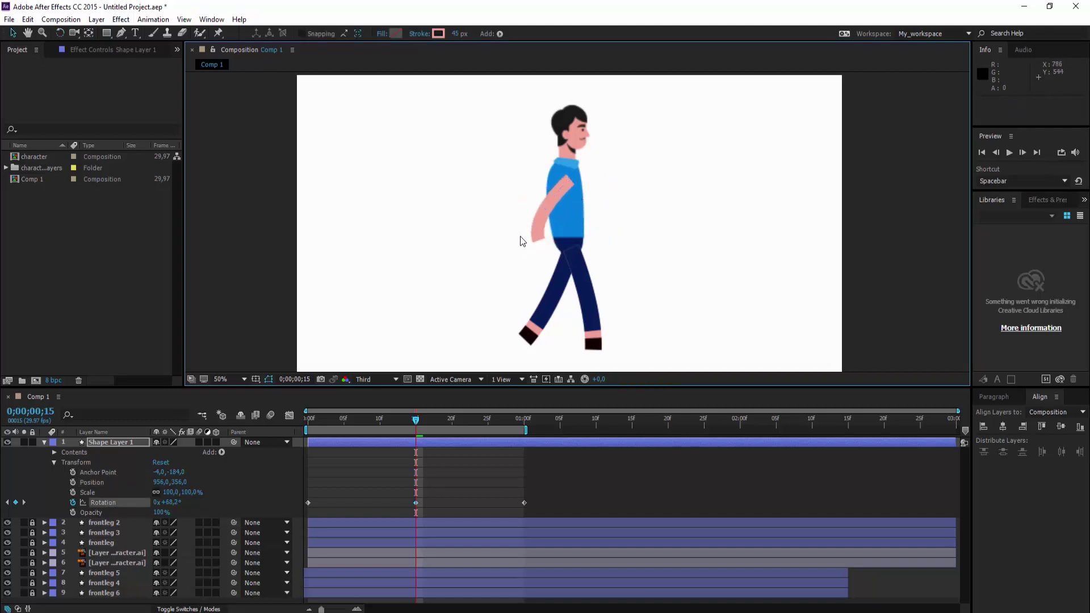
left_click(520, 234)
left_click(542, 242)
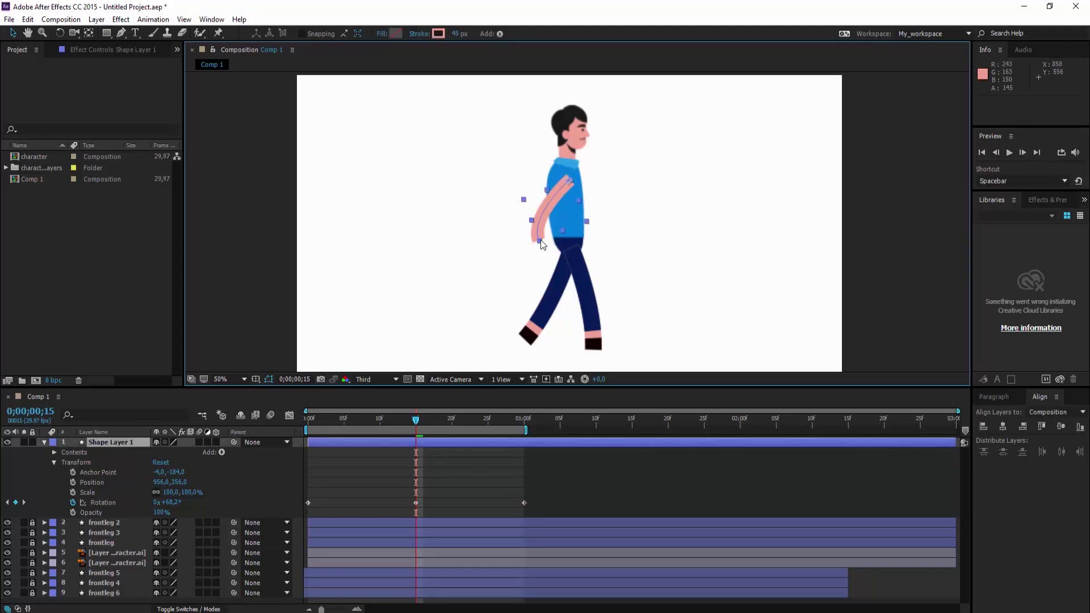
key("g")
left_click(539, 240)
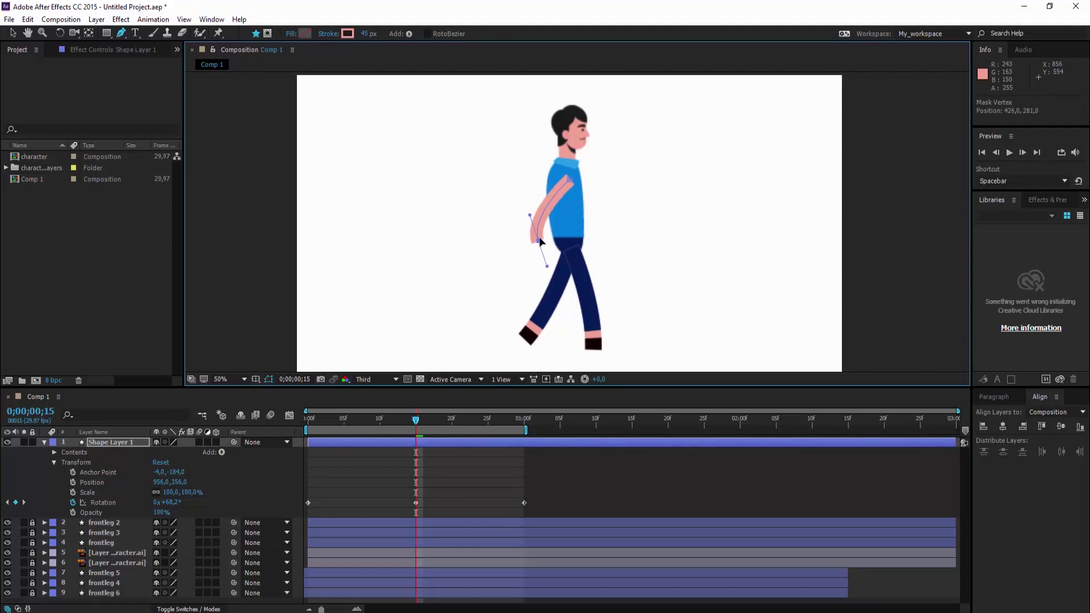
left_click_drag(541, 241, 543, 201)
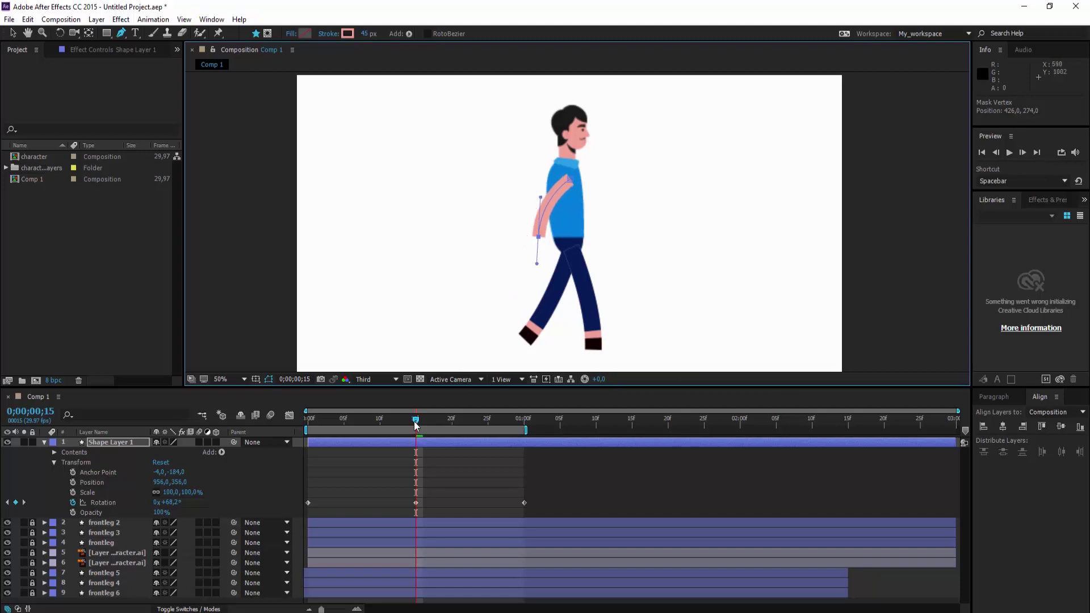
- Apply Easy Ease to all three rotation keyframes of the arm layer
left_click_drag(416, 426, 302, 447)
left_click_drag(537, 508, 307, 496)
right_click(417, 502)
mouse_move(456, 498)
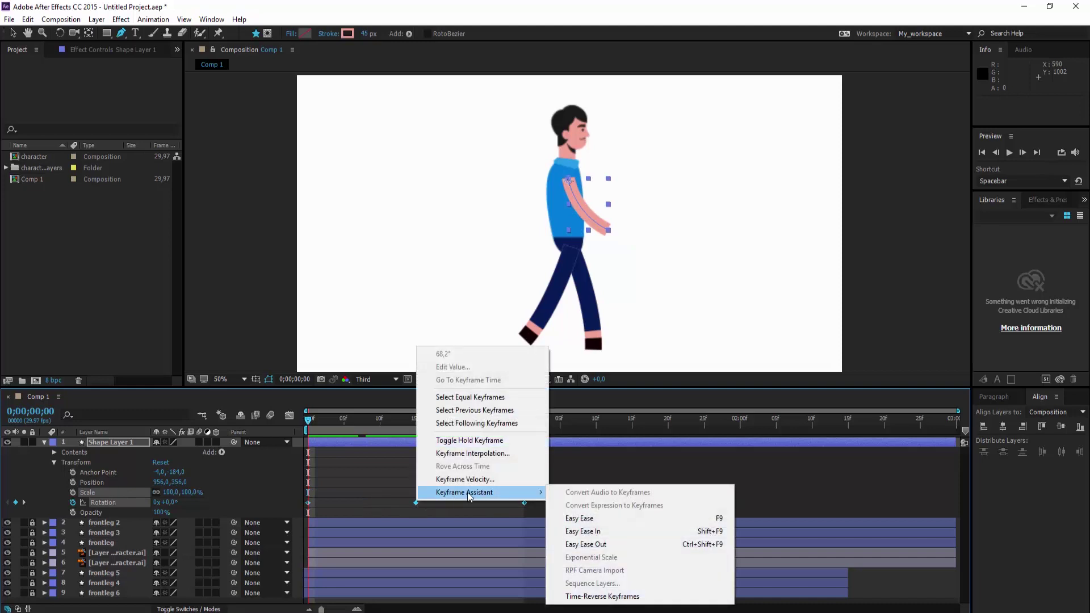
left_click(585, 519)
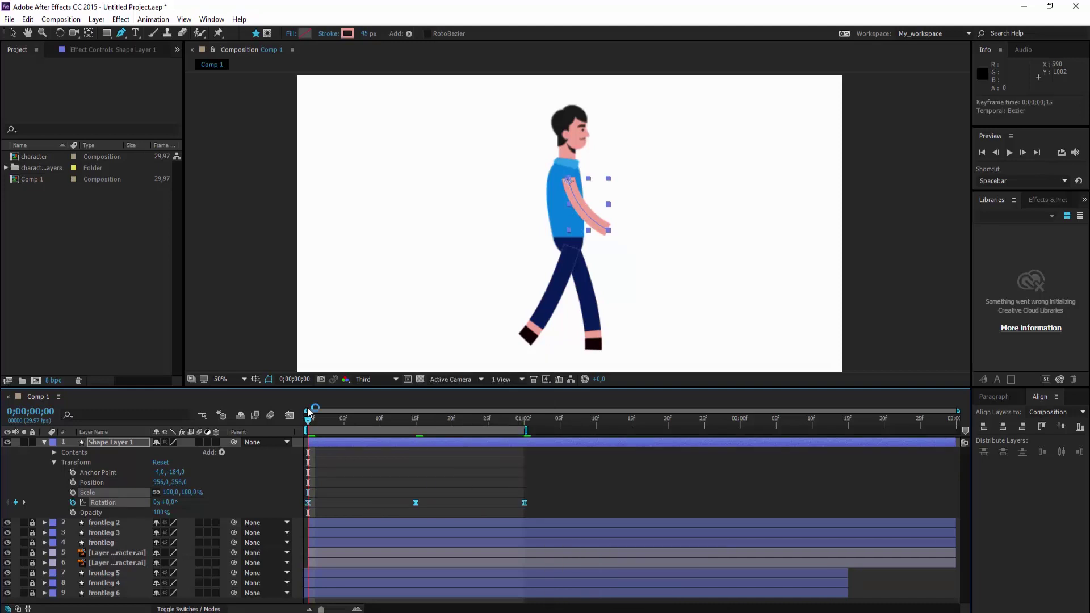
- Add keyframes for the arm's path shape at 0;00;00;00, 0;00;01;00 and 0;00;00;15
left_click(54, 452)
left_click(64, 463)
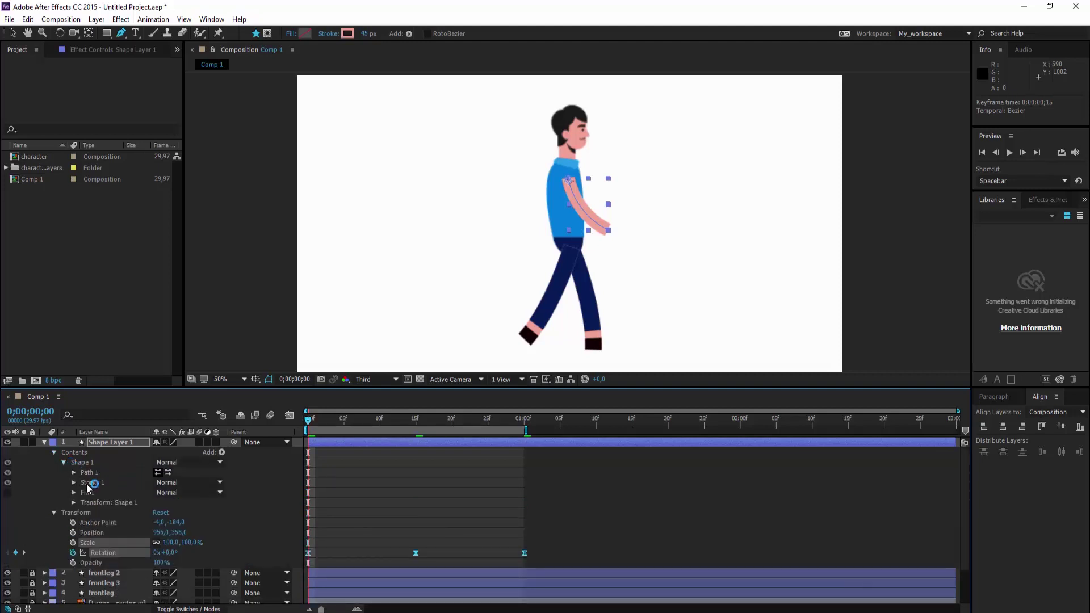
left_click(74, 473)
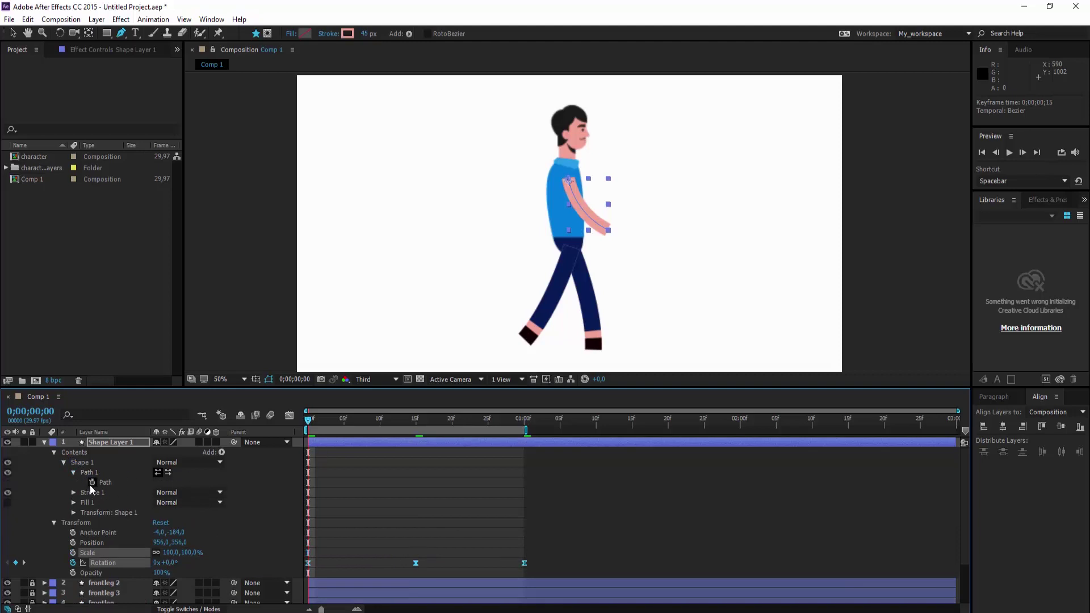
left_click(92, 482)
left_click_drag(307, 423, 522, 441)
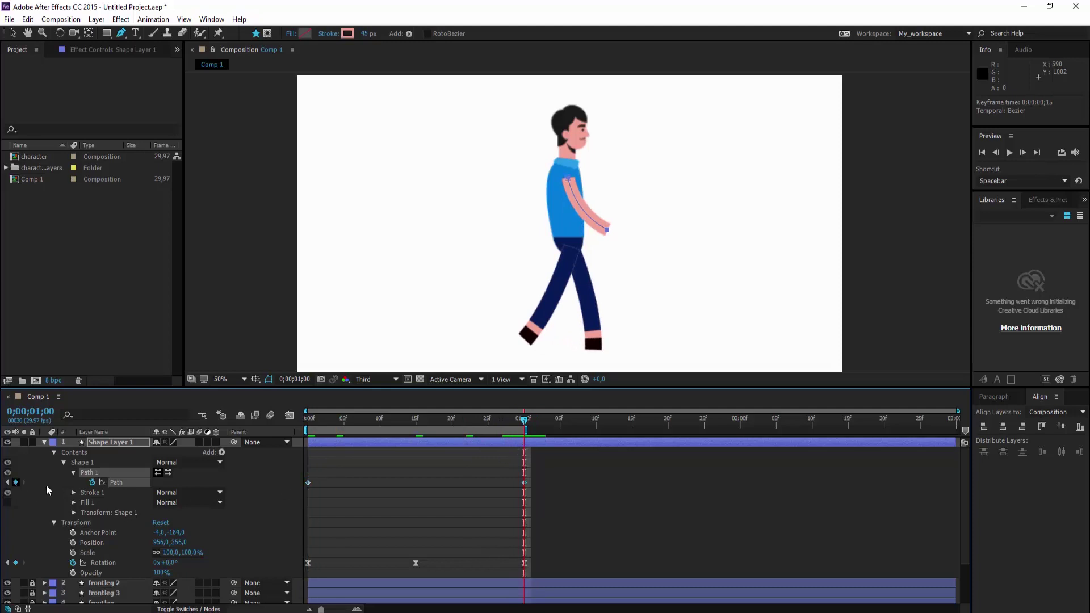
left_click(15, 482)
left_click_drag(527, 428, 415, 427)
left_click(16, 482)
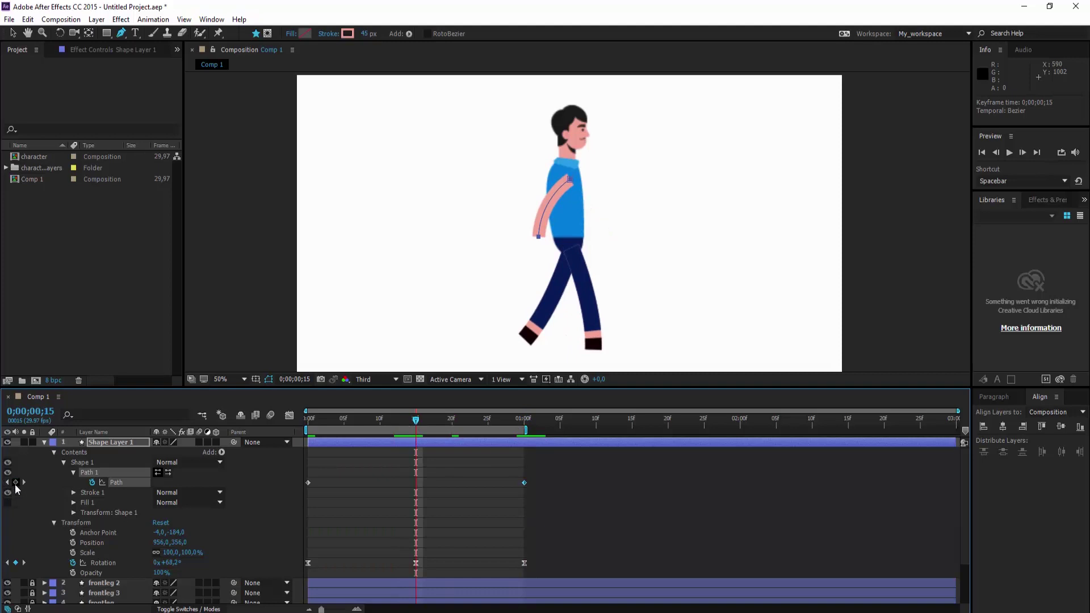
- At 0;00;00;07, reshape the arm path so the arm hangs almost straight down beside the torso
left_click(357, 431)
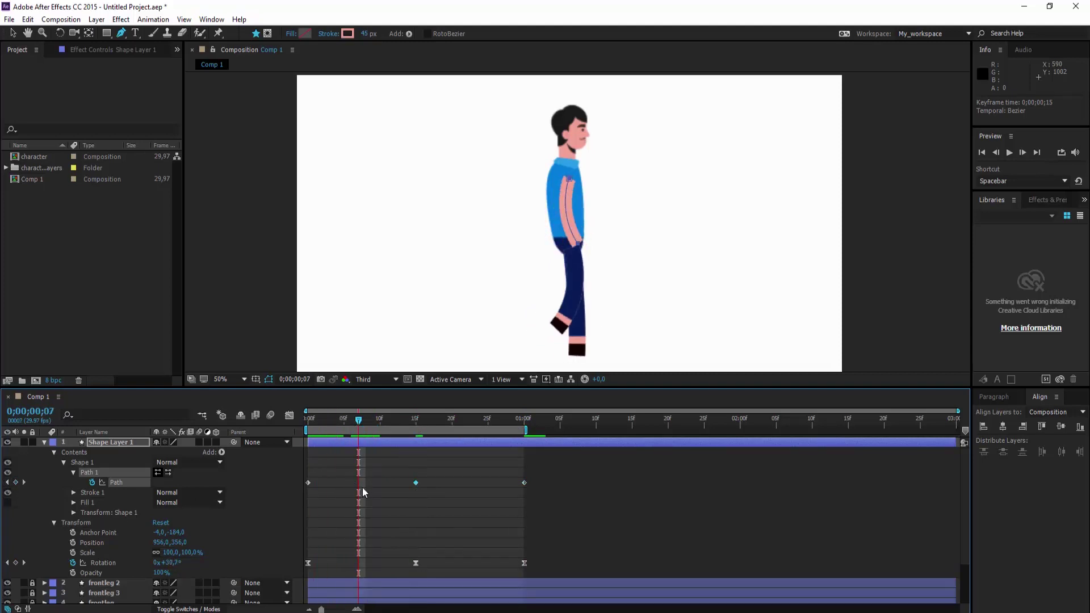
left_click(472, 489)
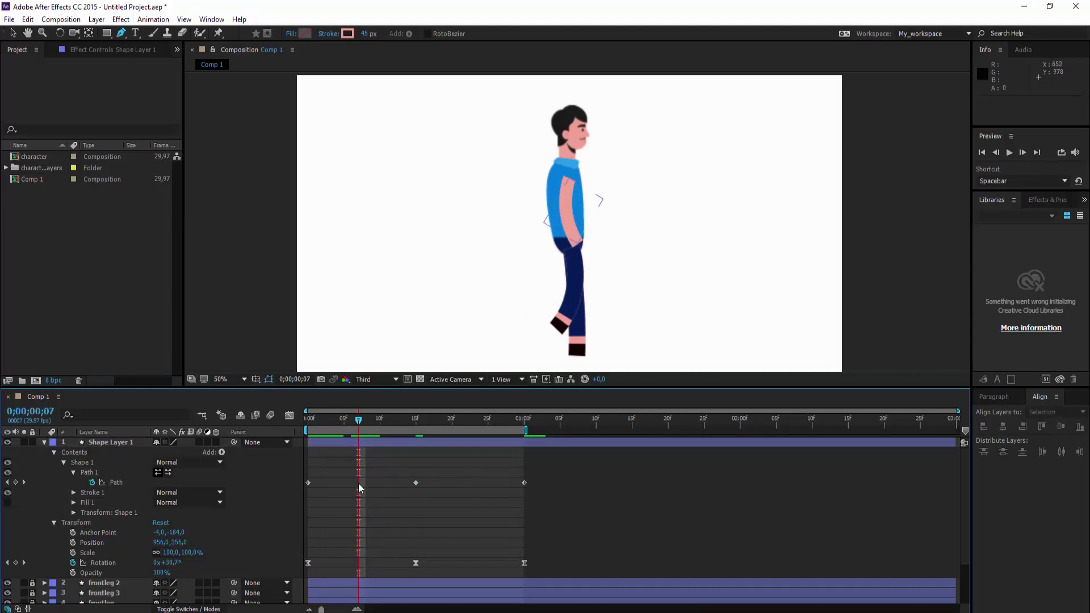
left_click(556, 248)
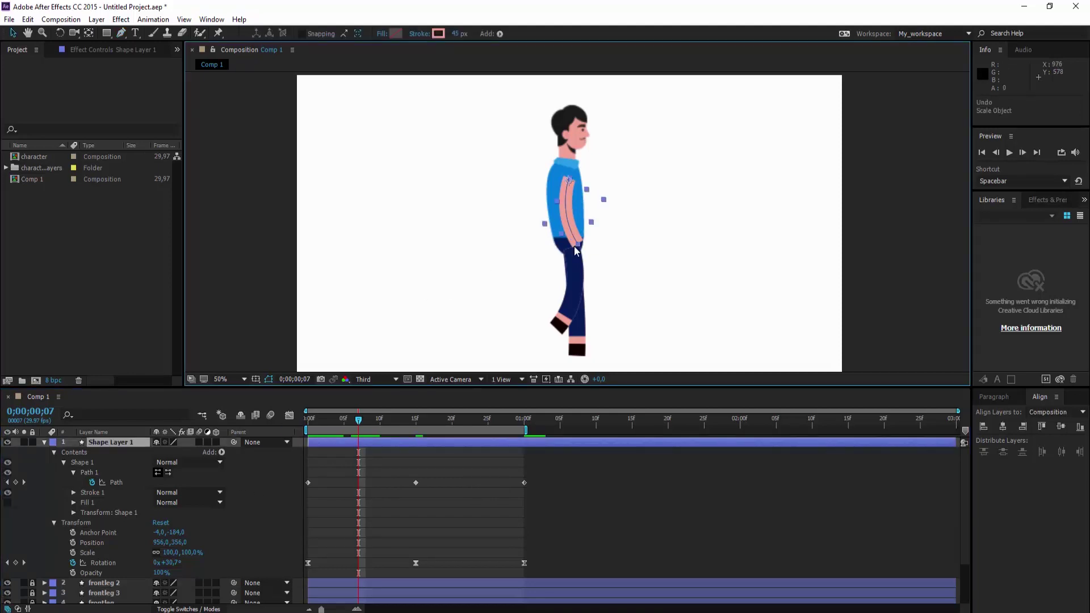
left_click_drag(578, 248, 556, 209)
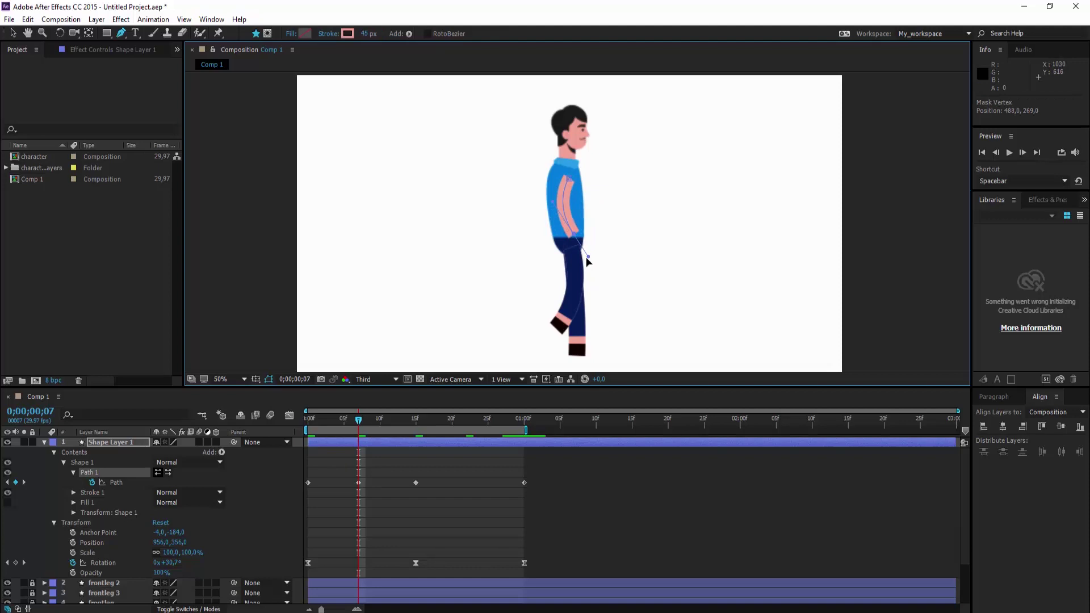
left_click_drag(588, 260, 581, 260)
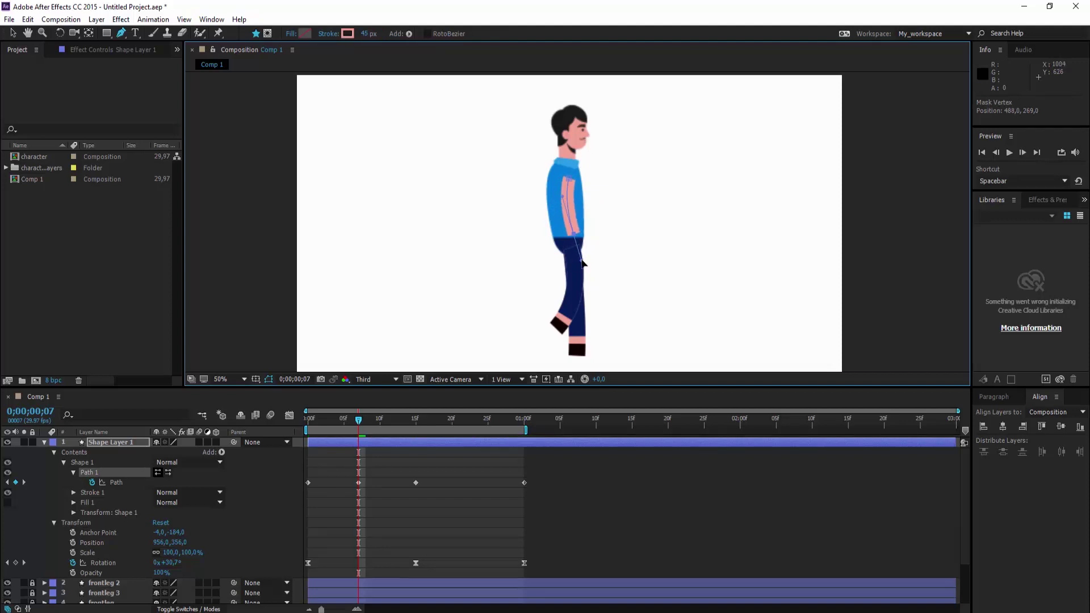
left_click(564, 197)
left_click_drag(584, 261, 570, 245)
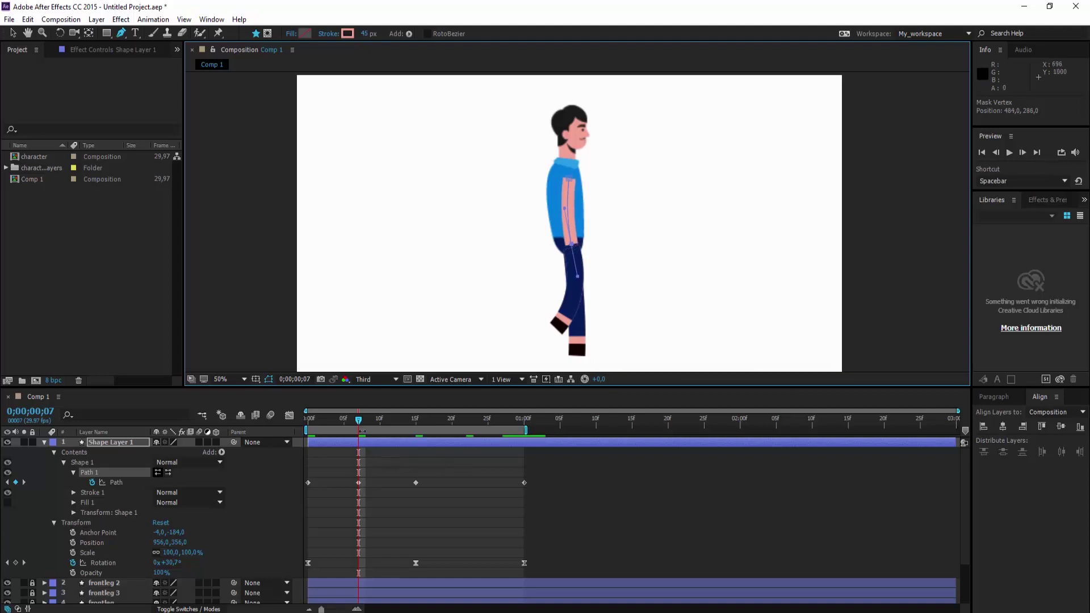
- Copy the straight-arm path keyframe from 0;00;00;07 to 0;00;00;23 and preview the arm swing
left_click_drag(360, 426, 372, 500)
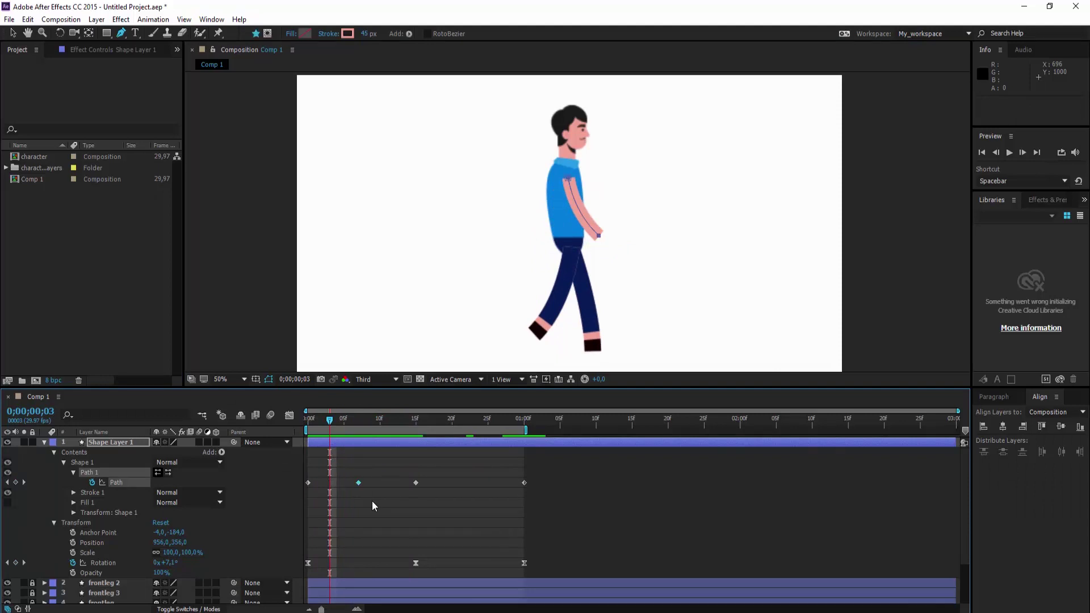
key("ctrl+c")
left_click_drag(332, 430, 471, 428)
left_click(470, 428)
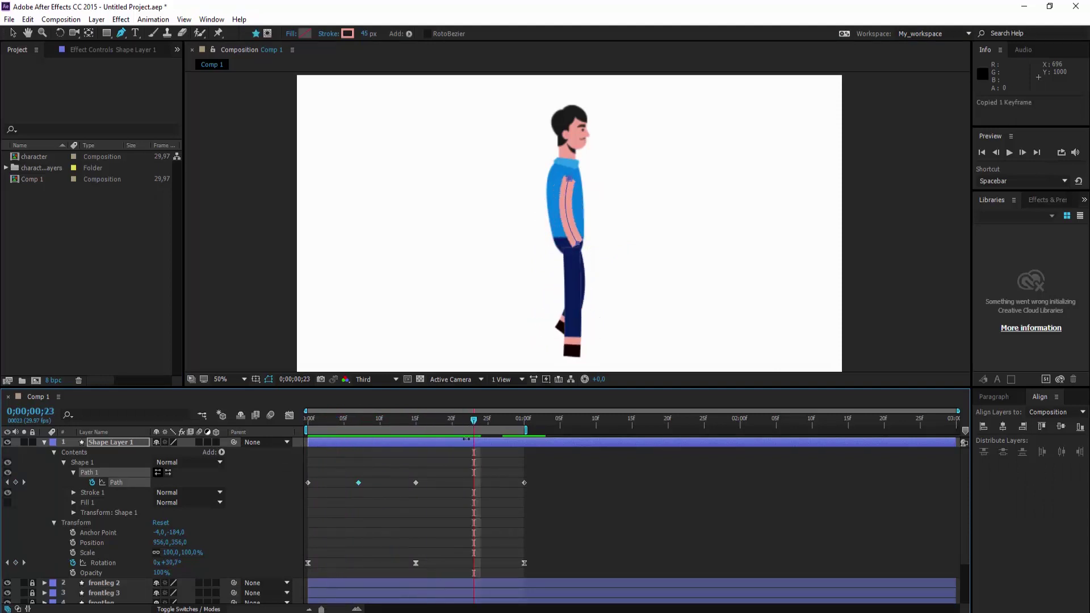
left_click(45, 583)
scroll(527, 480, "down", 2)
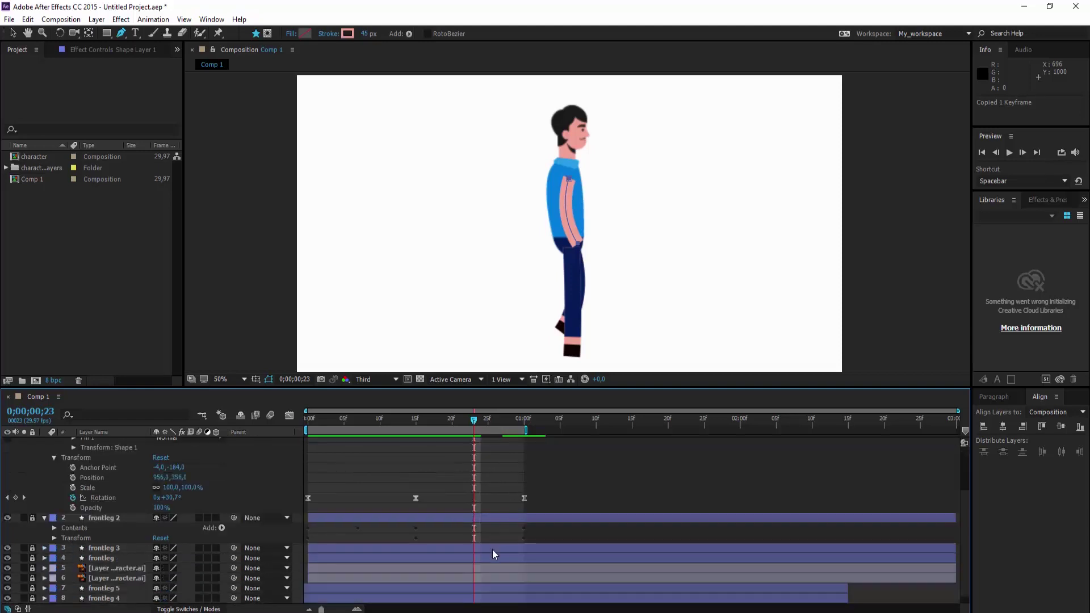
left_click_drag(461, 421, 487, 420)
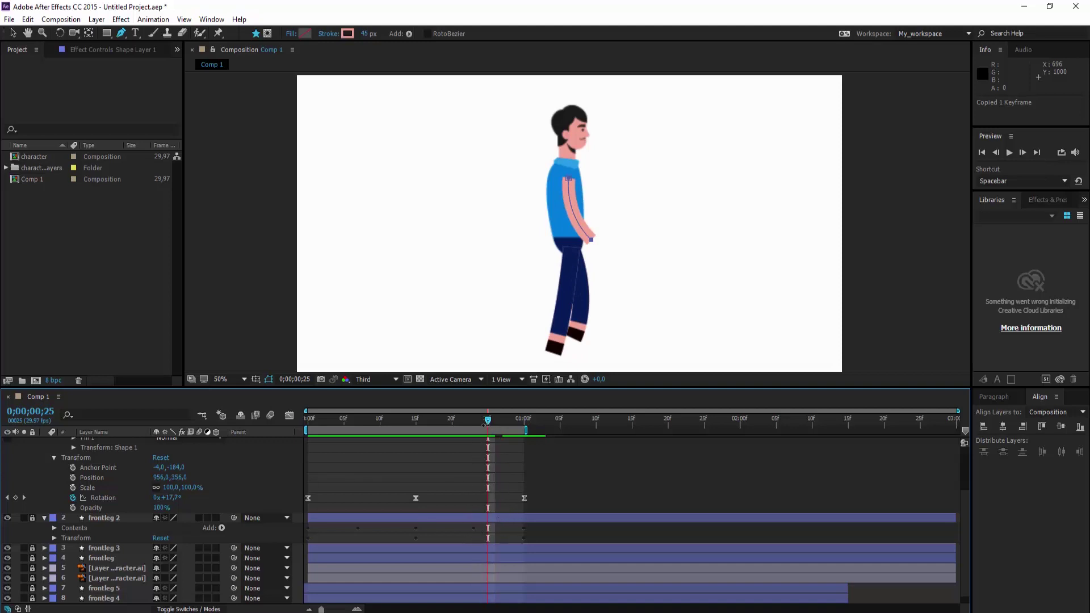
left_click(478, 422)
scroll(493, 478, "up", 3)
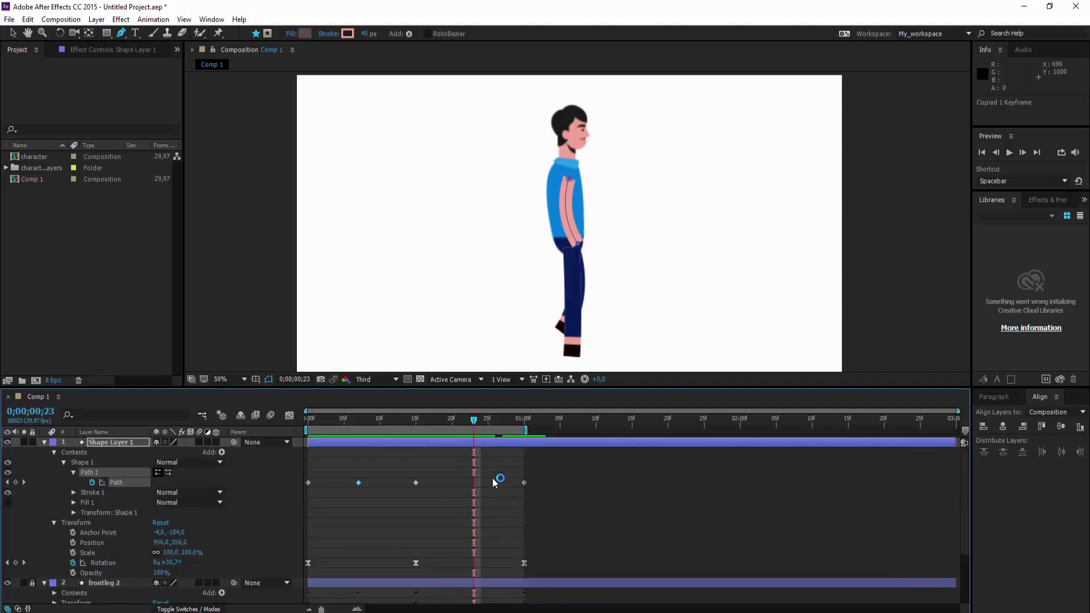
key("ctrl+v")
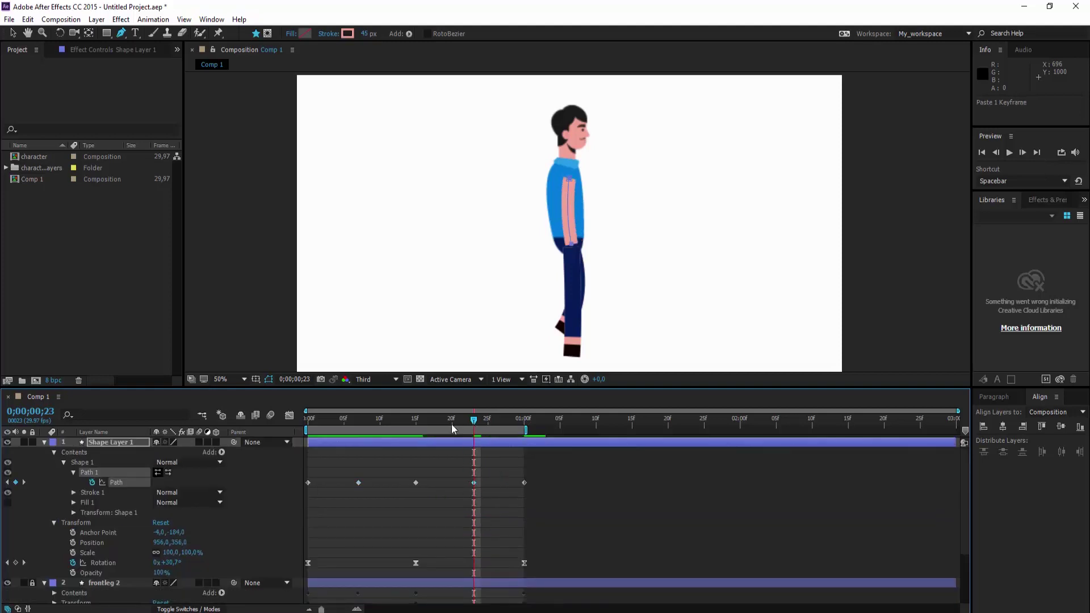
key("space")
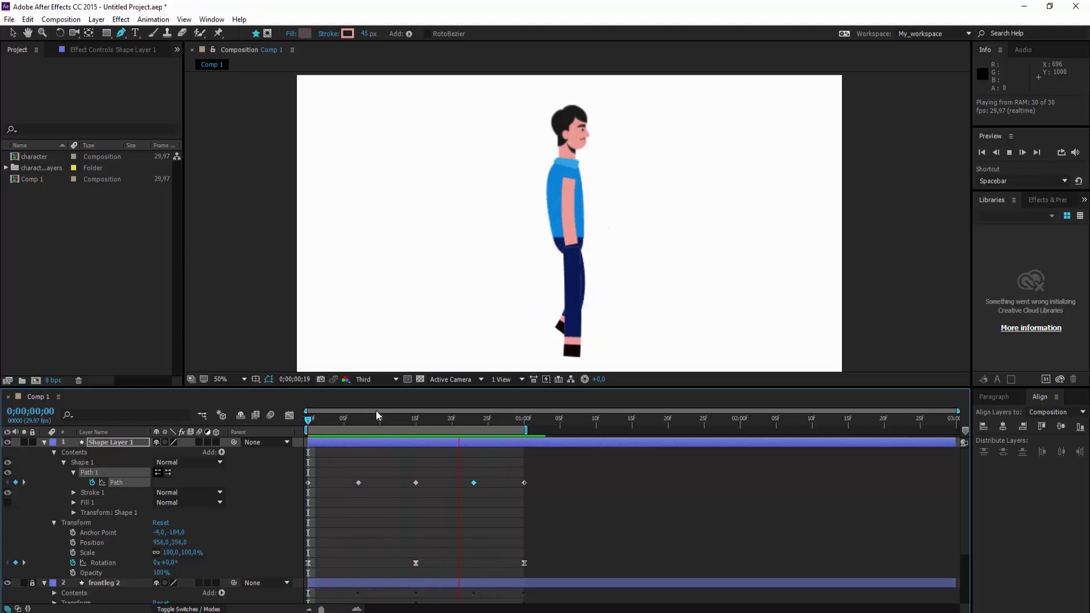
key("space")
- Collapse the arm layer's properties and rename Shape Layer 1 as frontarm
left_click(142, 415)
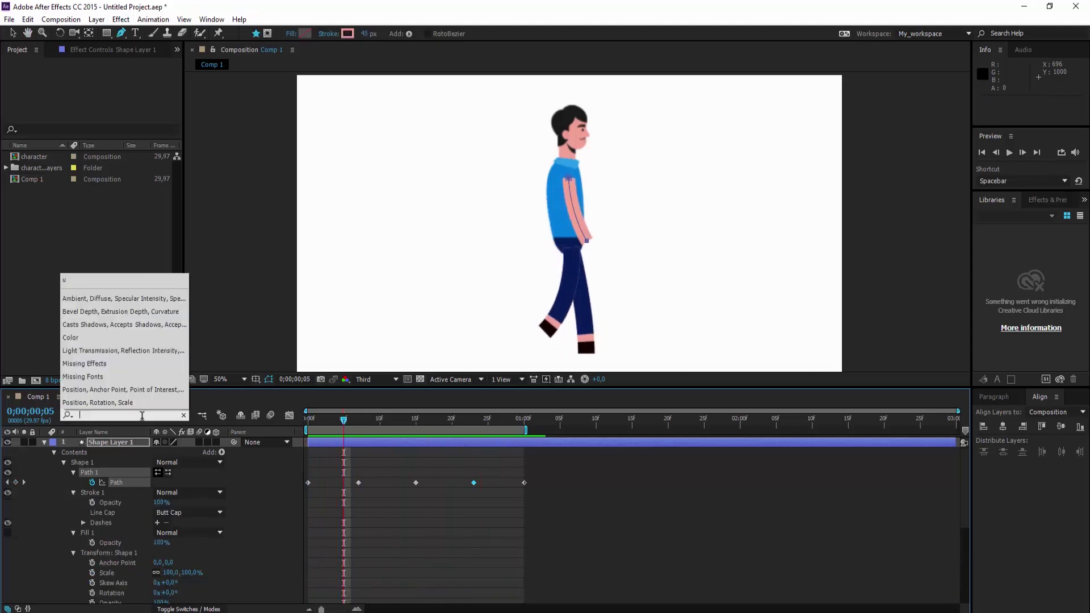
left_click(140, 554)
left_click(111, 442)
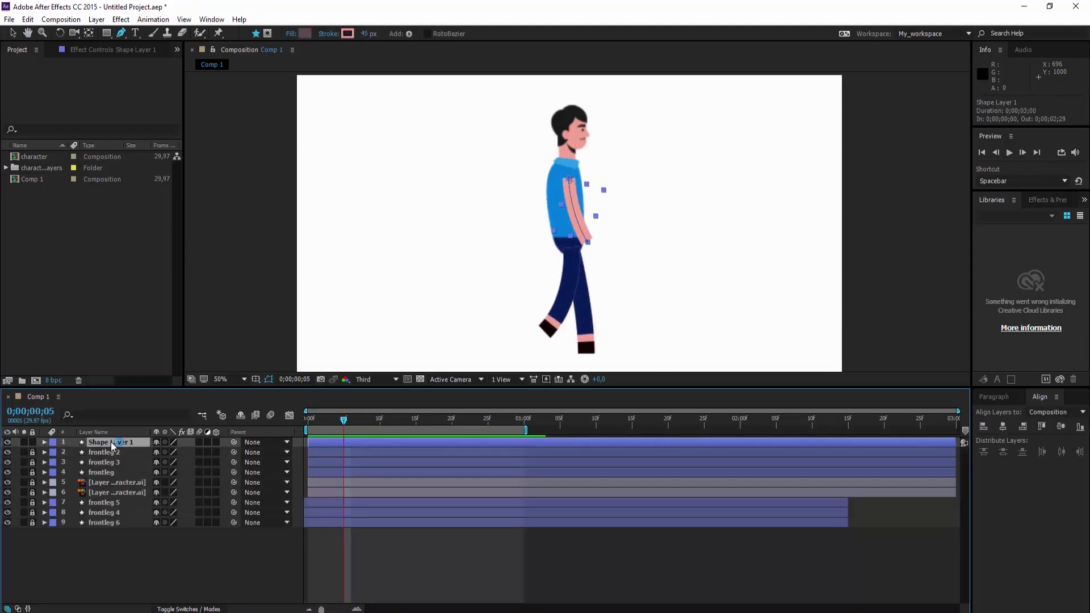
right_click(111, 442)
left_click(155, 604)
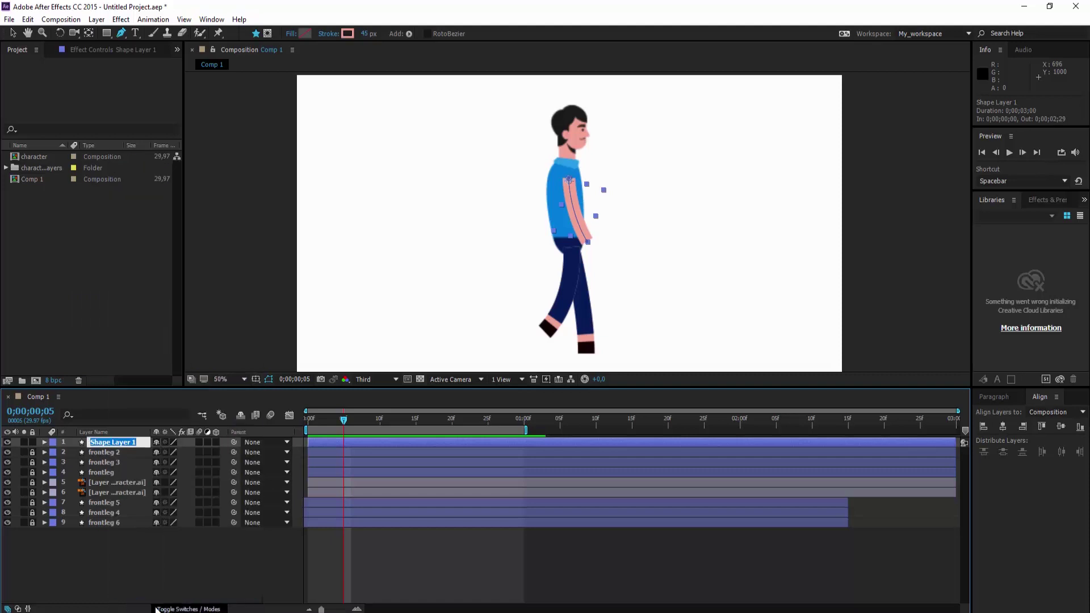
type("frontarm")
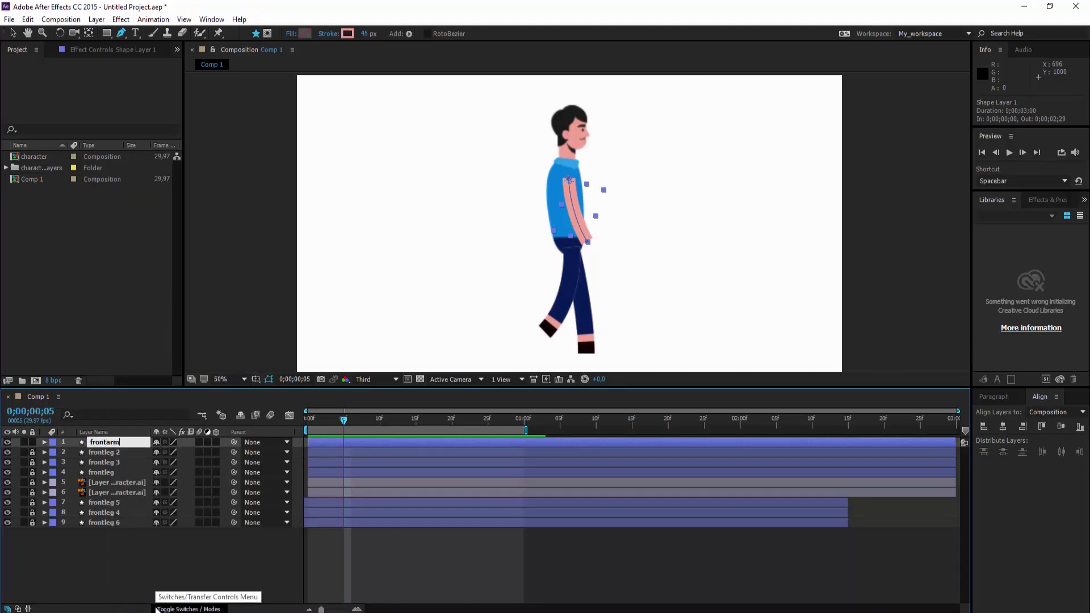
- Duplicate the frontarm layer as frontarm 2 and add Trim Paths to the original frontarm layer
key("Return")
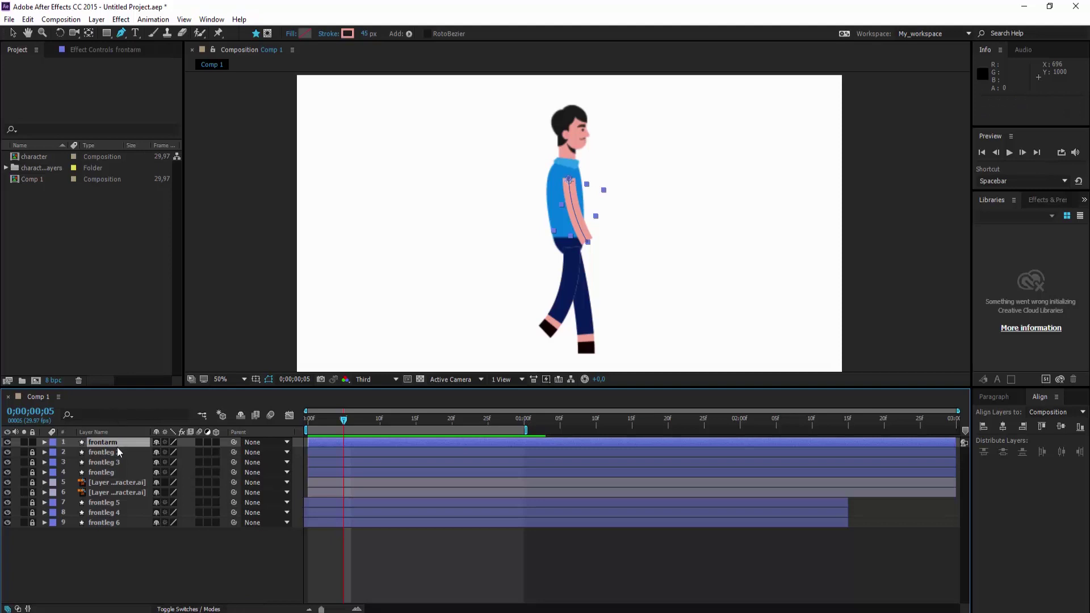
key("ctrl+v")
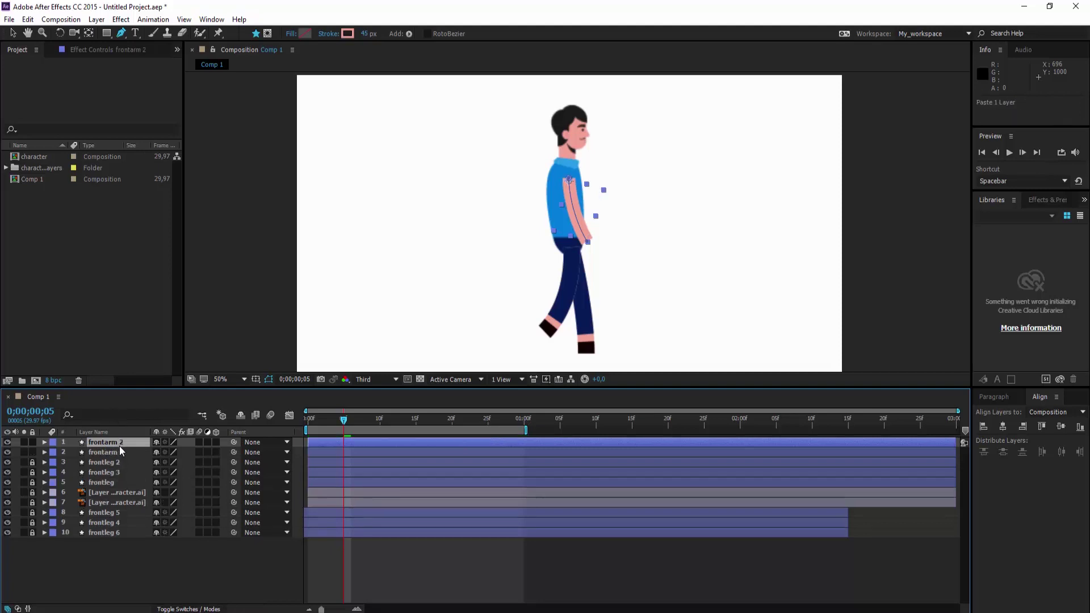
left_click(103, 452)
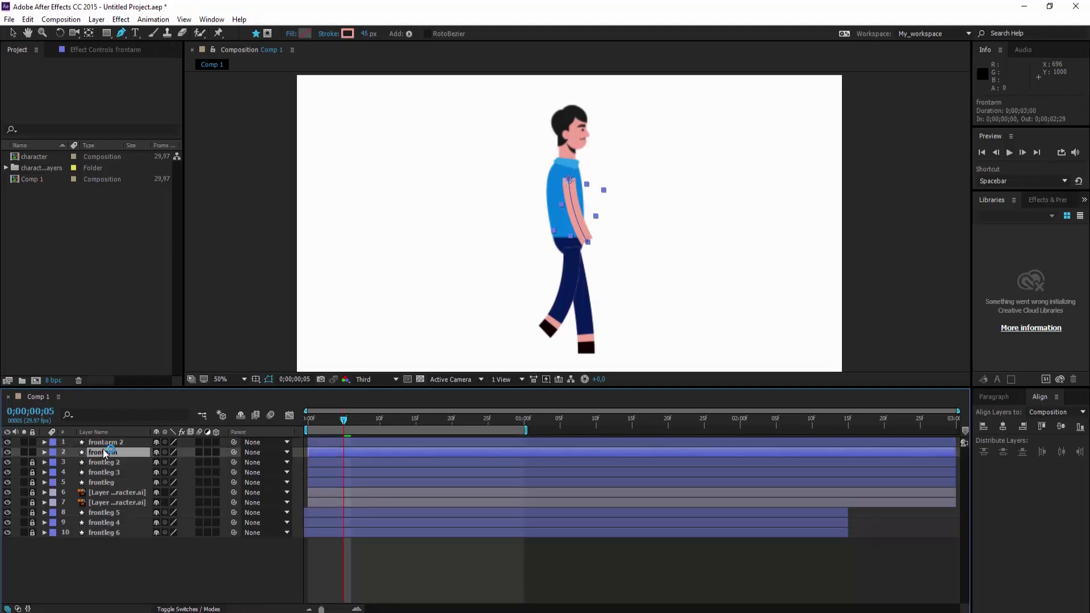
left_click(44, 452)
left_click(221, 462)
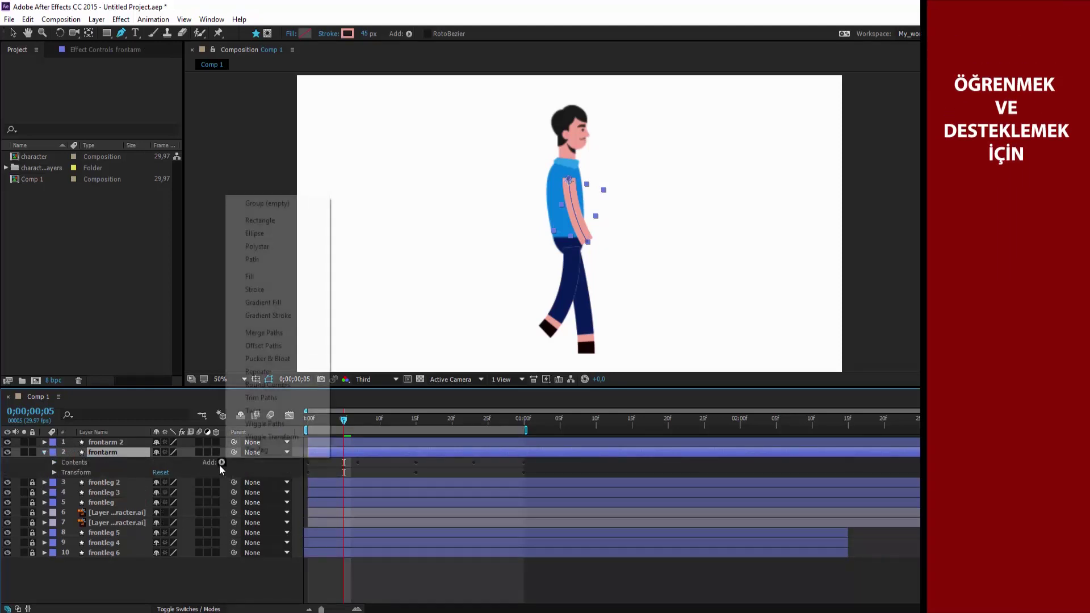
left_click(301, 397)
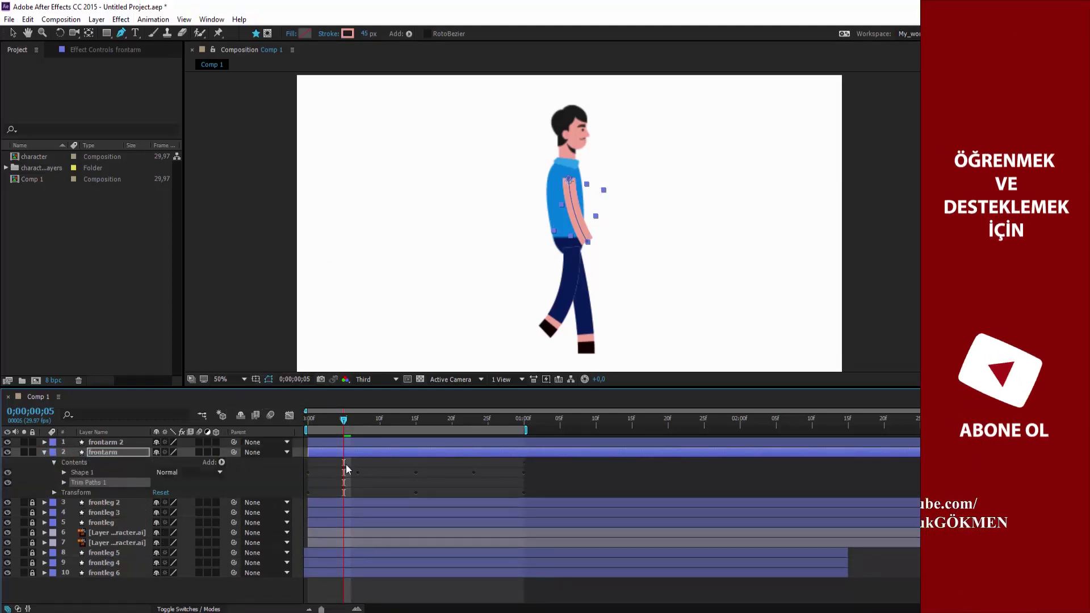
left_click(64, 482)
left_click(45, 452)
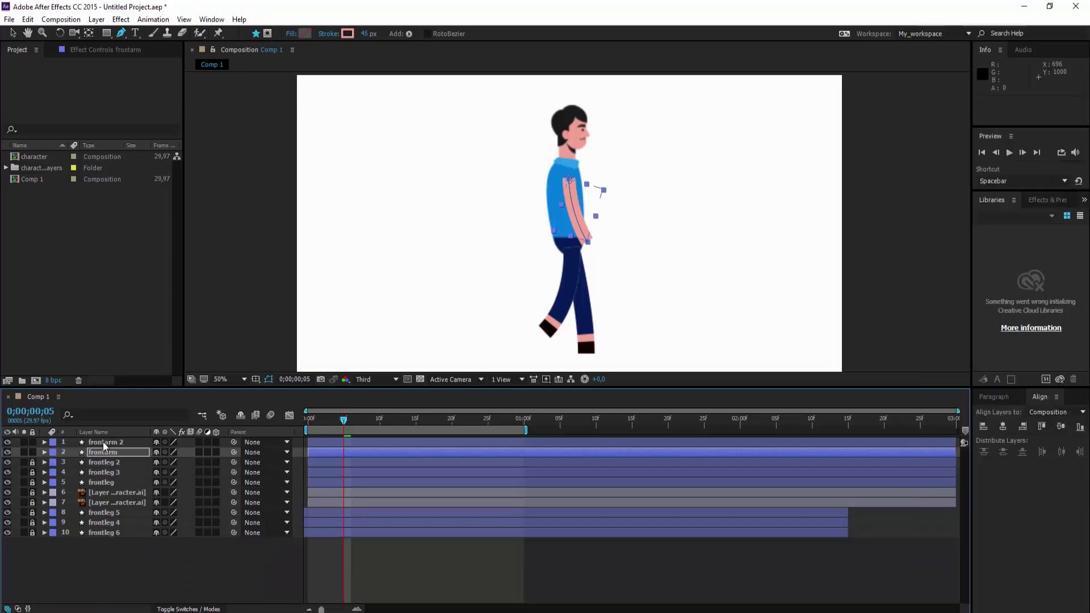
- Add Trim Paths to the contents of the frontarm 2 layer
left_click(104, 442)
left_click(44, 442)
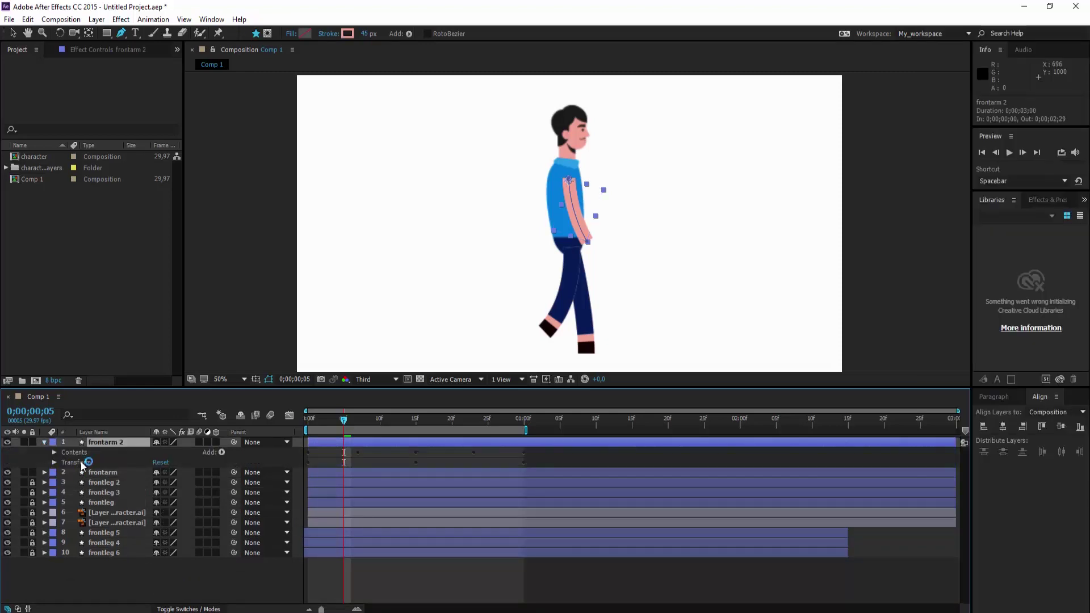
left_click(221, 453)
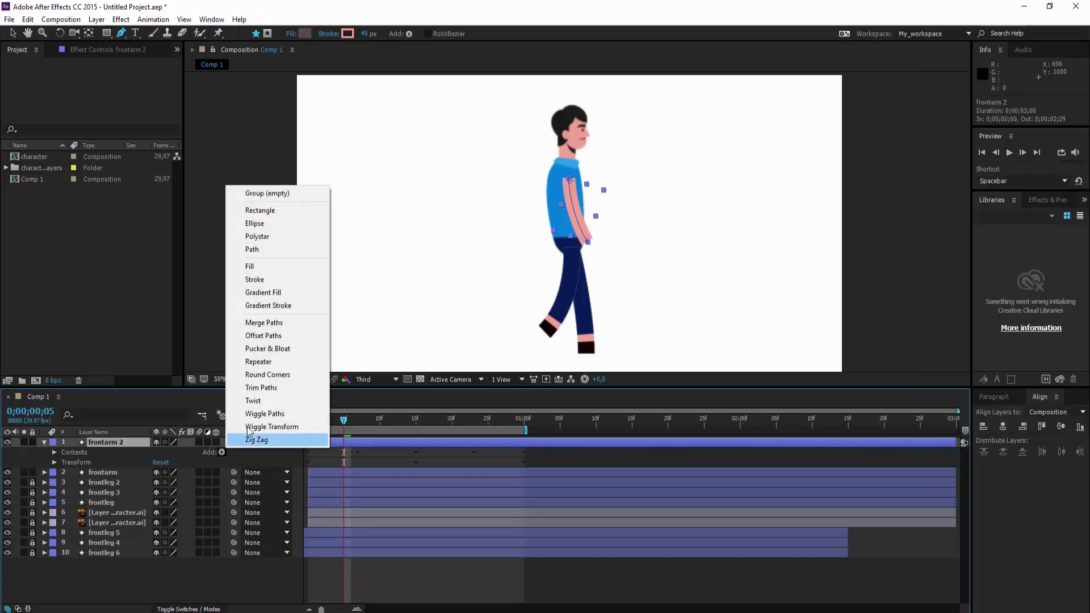
left_click(261, 389)
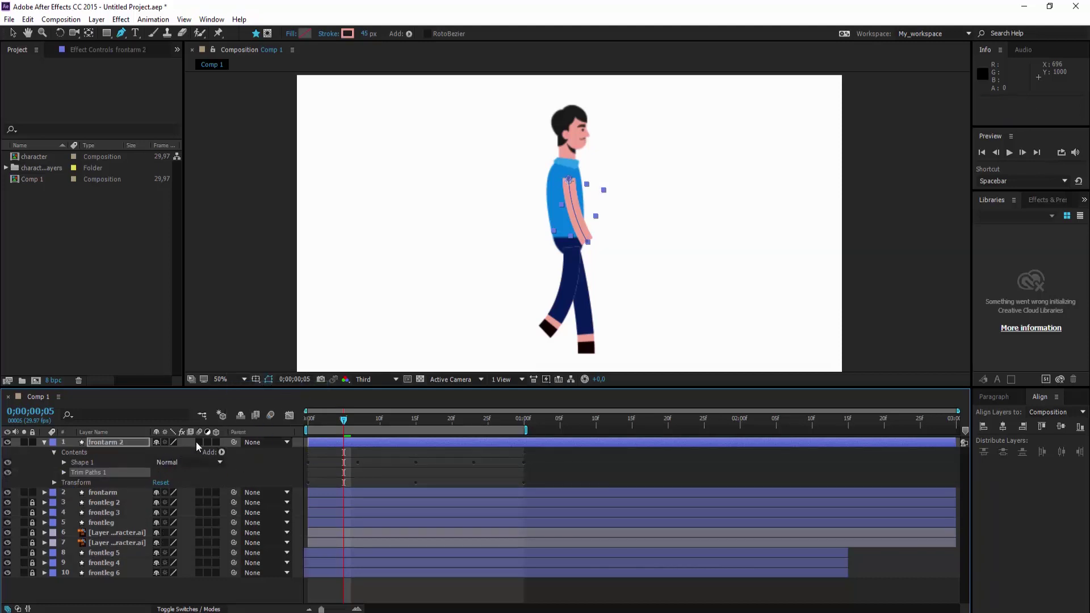
- Recolor the frontarm 2 stroke with the blue sampled from the character's shirt and collapse the layer
left_click(352, 36)
left_click(785, 349)
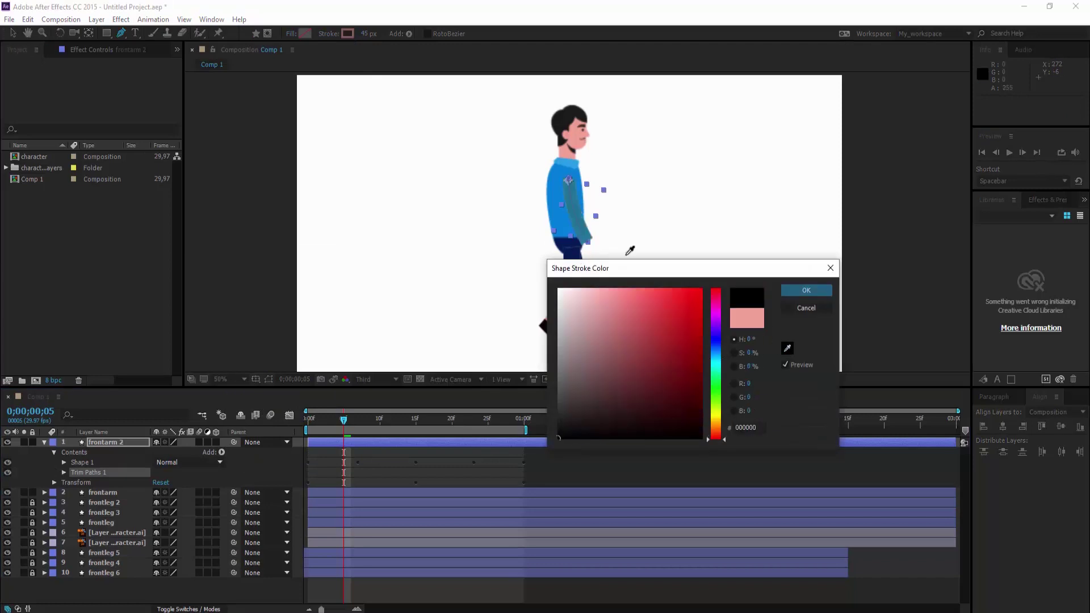
left_click(567, 182)
left_click(806, 290)
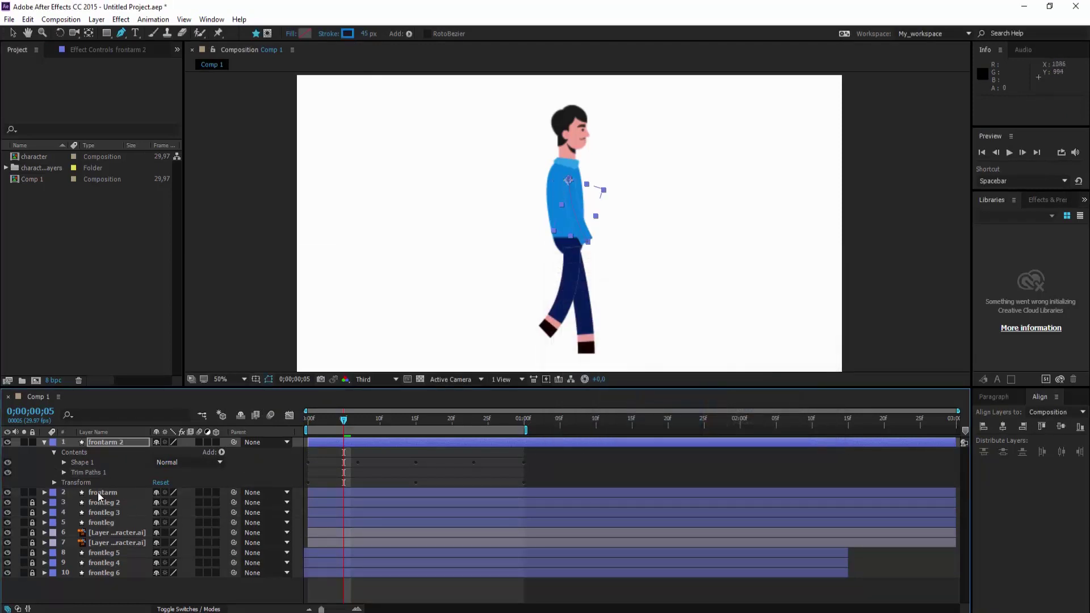
left_click(45, 443)
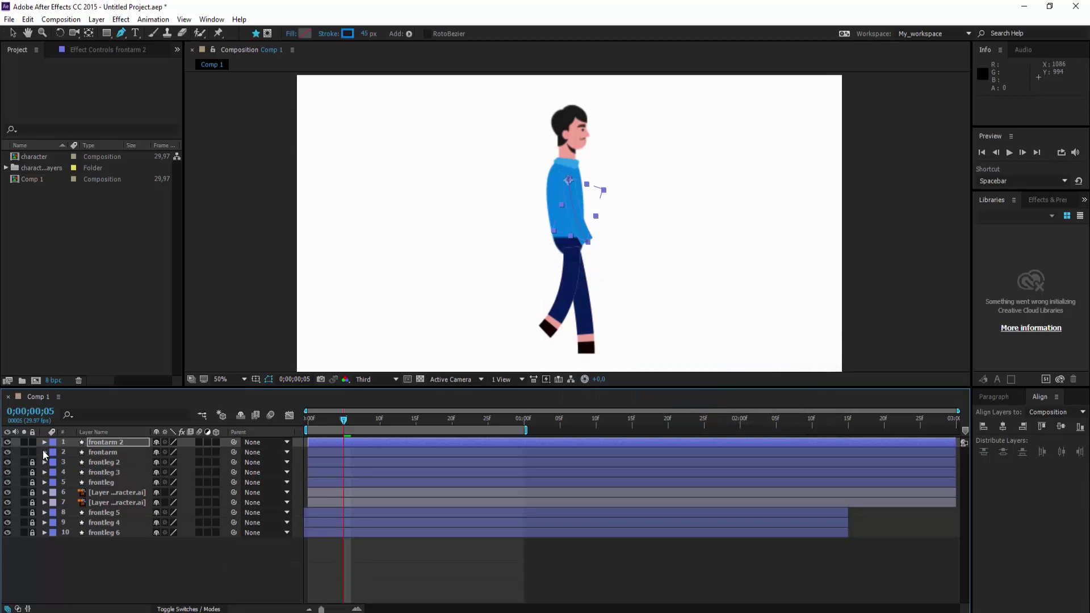
- With frontarm 2 temporarily hidden, trim the frontarm stroke to the lower arm using Start 100% and End 31%, then show frontarm 2 again
left_click(43, 453)
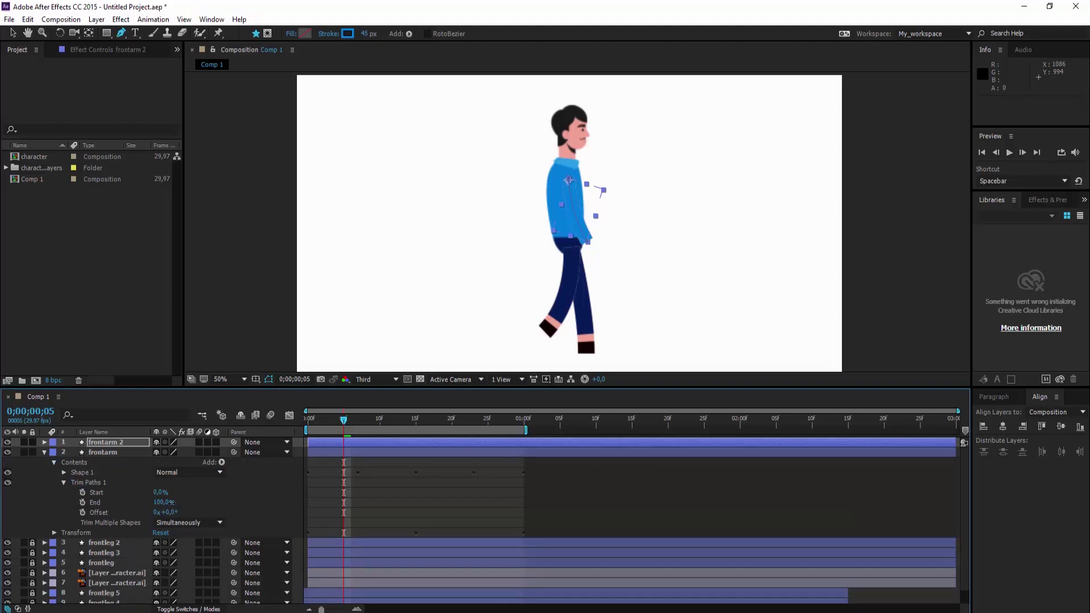
left_click_drag(172, 502, 166, 502)
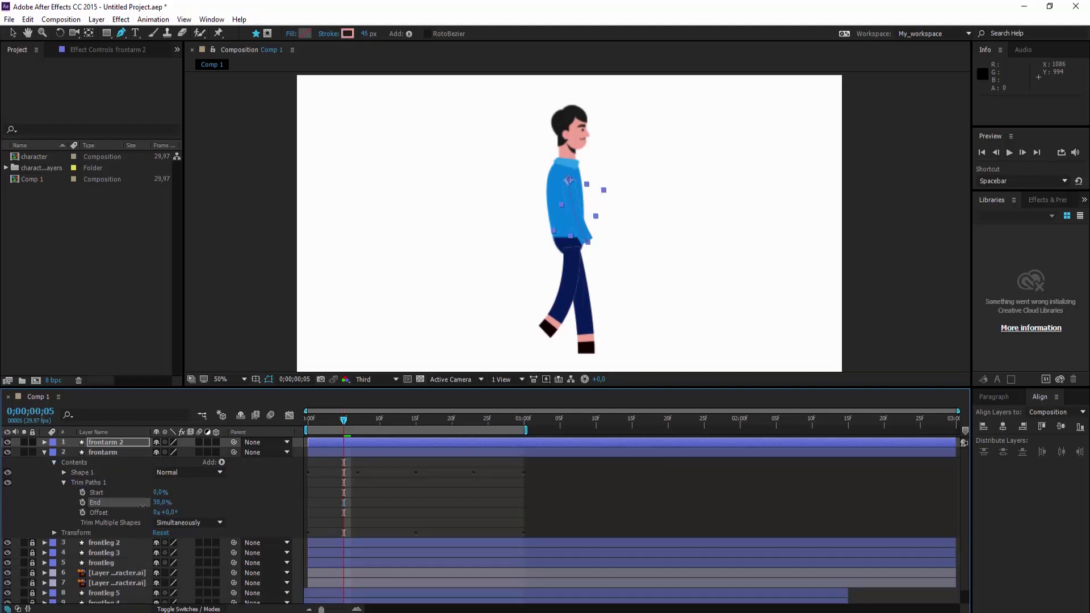
left_click(96, 492)
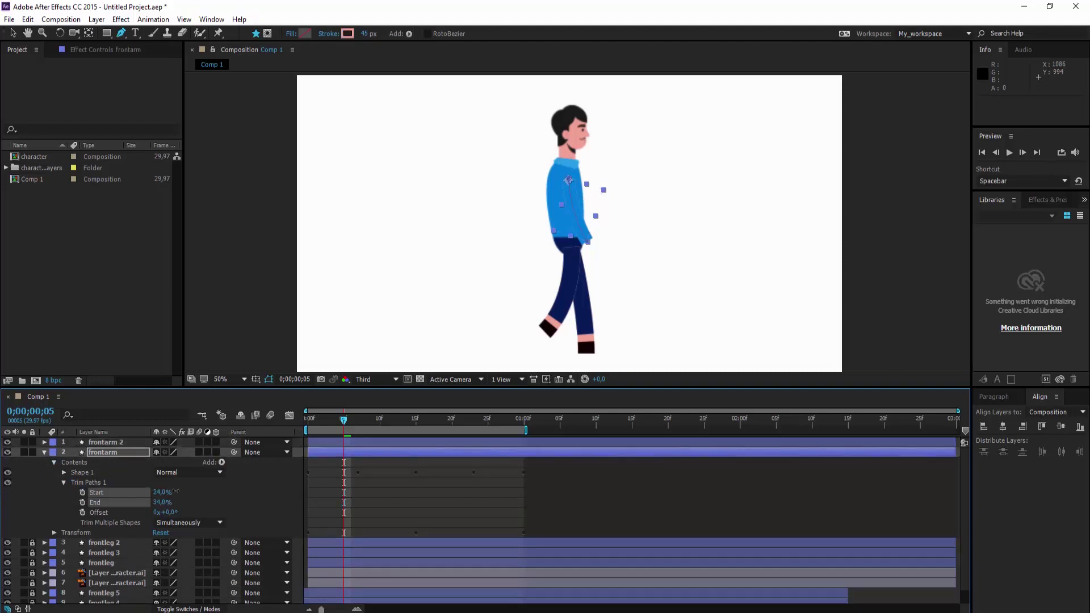
left_click(7, 443)
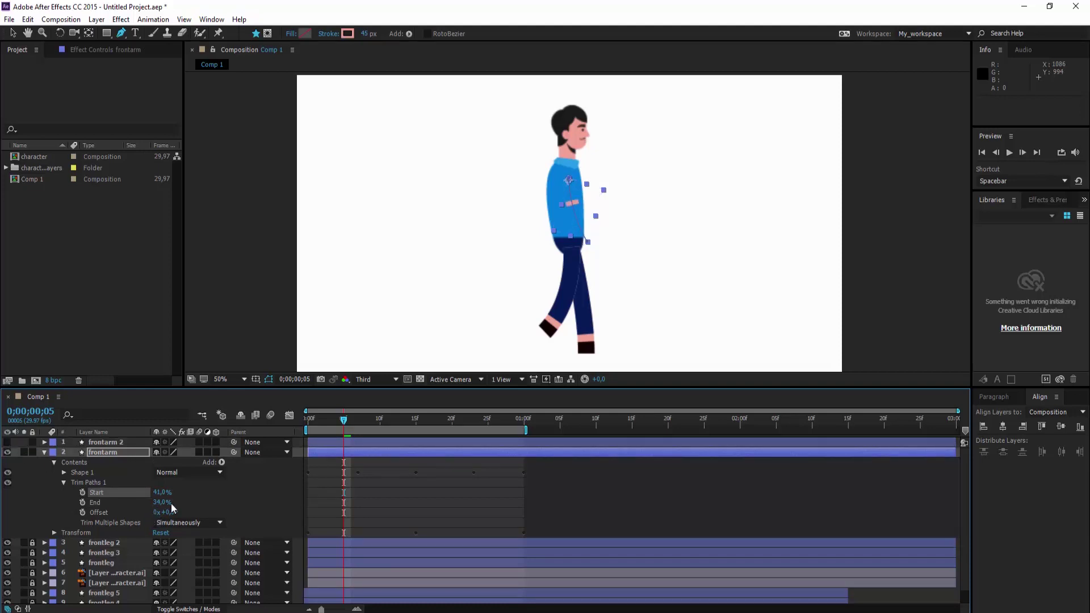
mouse_move(166, 492)
left_mouse_down()
mouse_move(204, 491)
mouse_move(157, 489)
mouse_move(187, 493)
left_mouse_up()
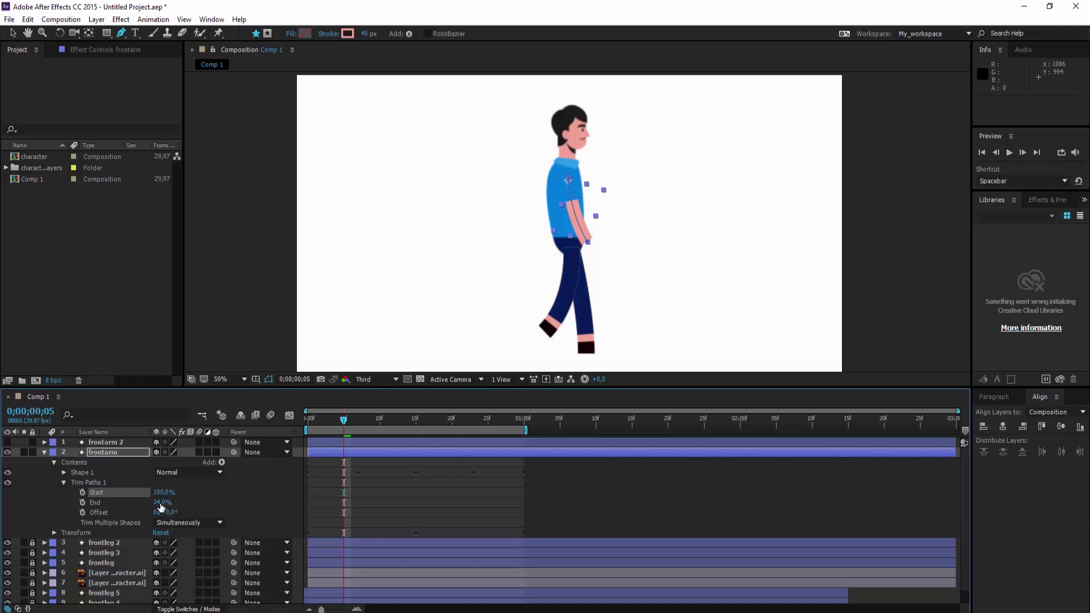
mouse_move(162, 503)
left_mouse_down()
mouse_move(136, 496)
mouse_move(166, 502)
mouse_move(152, 501)
left_mouse_up()
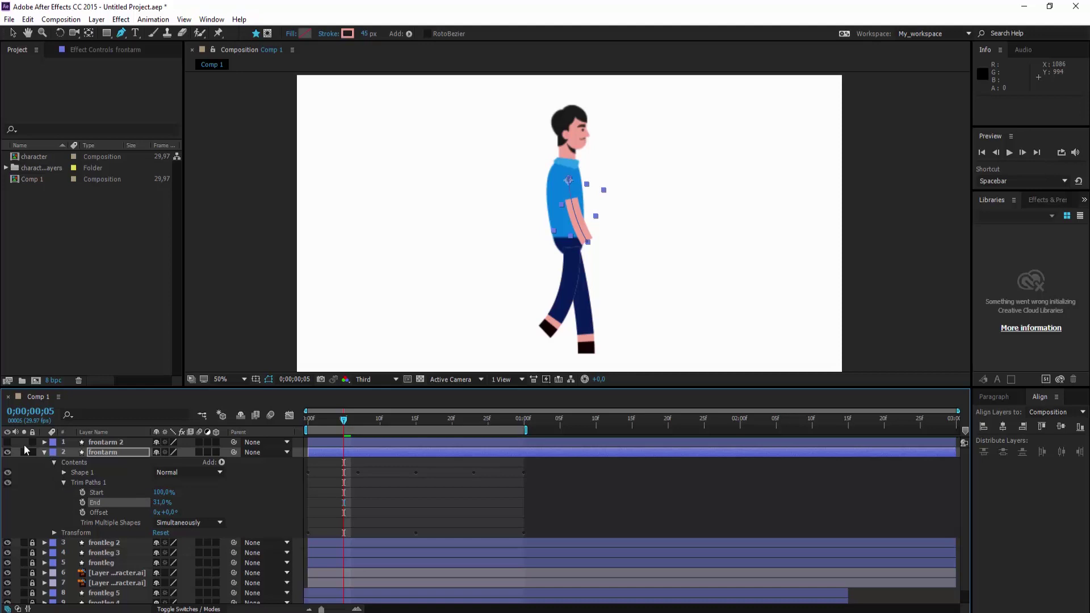
left_click(7, 442)
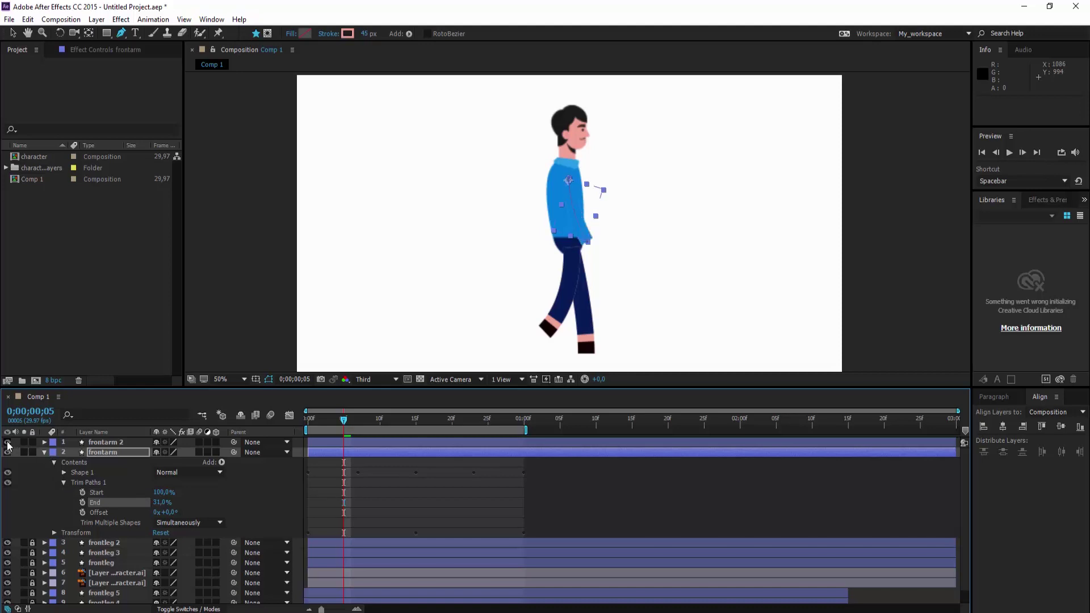
- Set the Trim Paths Start of the frontarm 2 layer to 100%
left_click(41, 442)
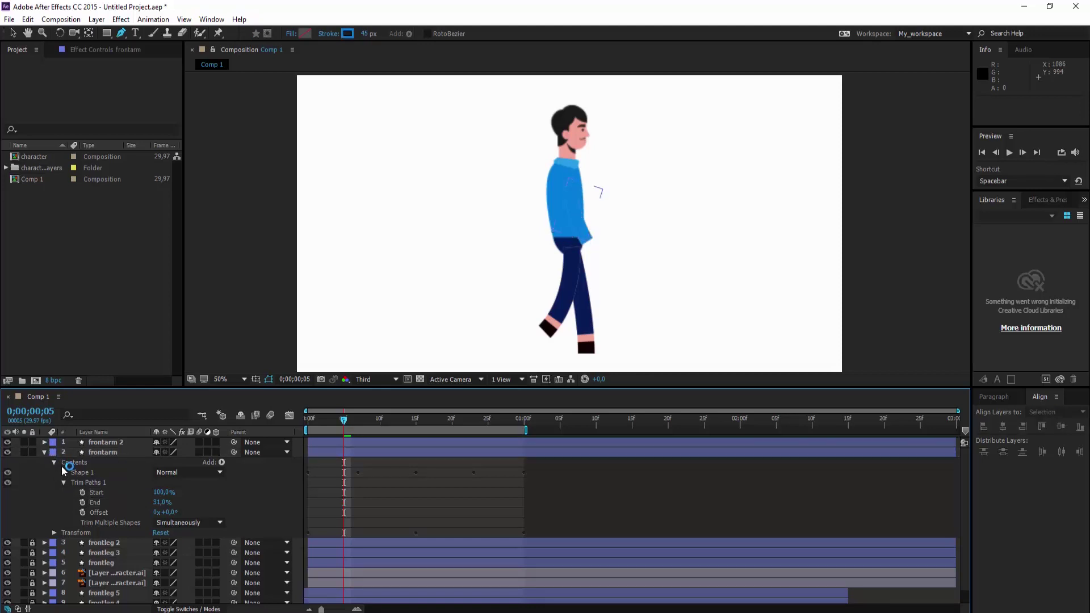
left_click(44, 442)
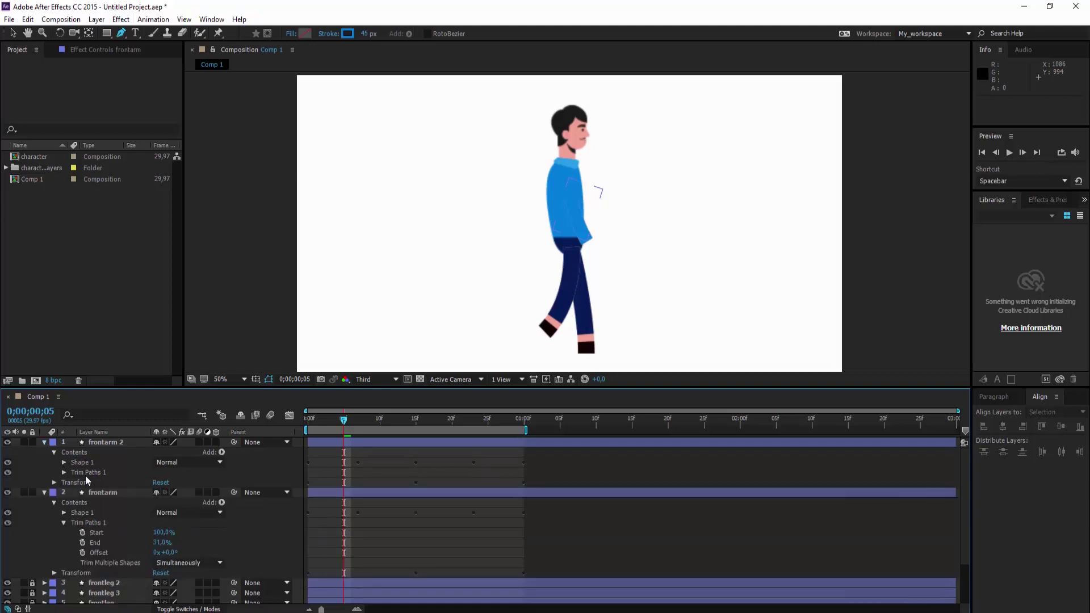
left_click(64, 472)
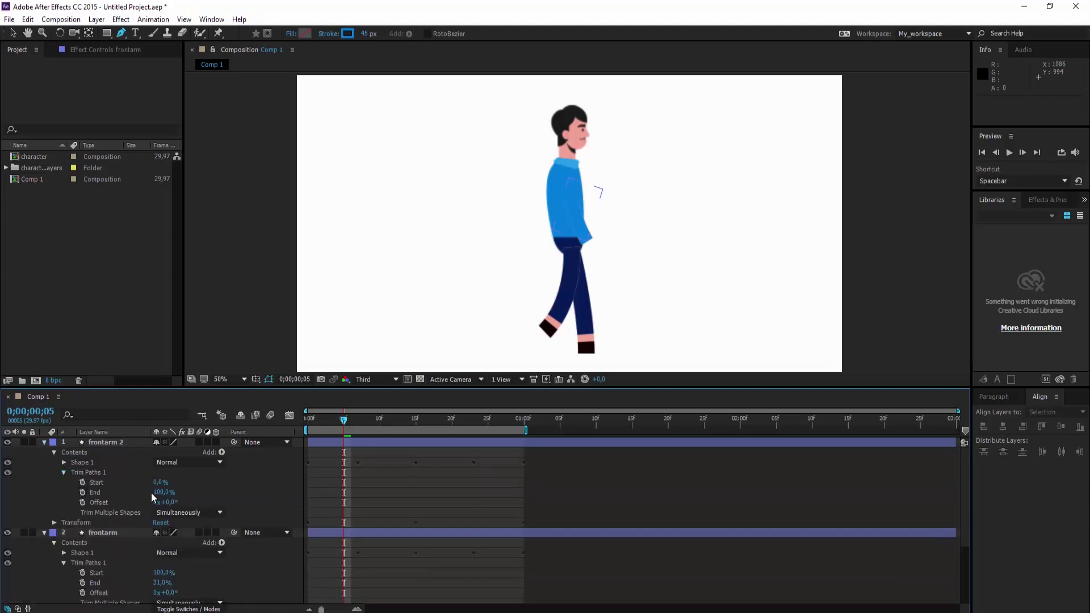
mouse_move(163, 484)
left_mouse_down()
mouse_move(218, 481)
mouse_move(149, 493)
mouse_move(170, 493)
left_mouse_up()
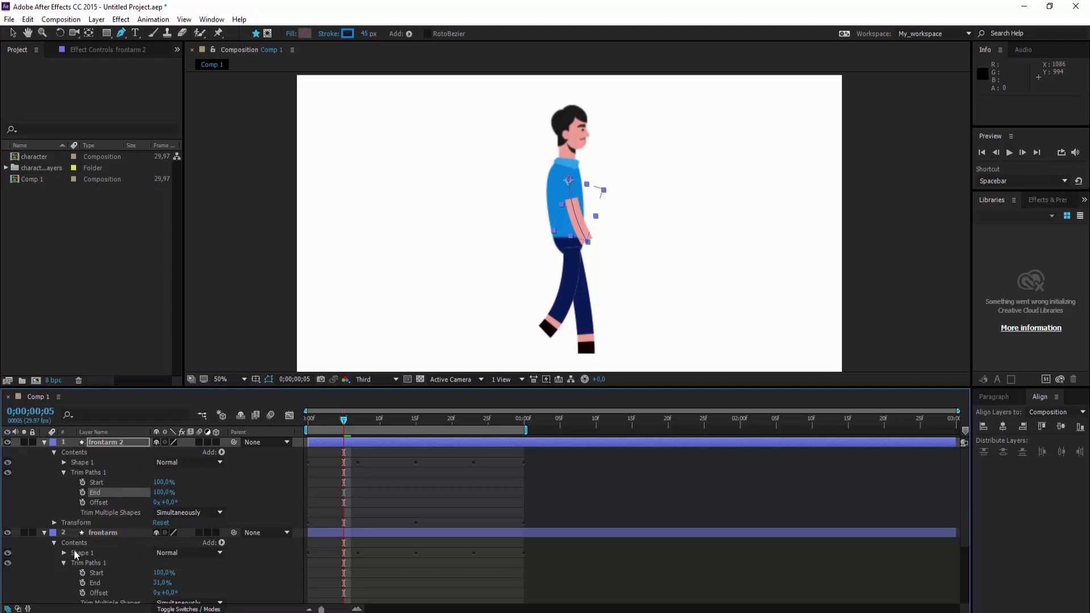
- Give the frontarm stroke a Round Cap and raise its Trim Paths End to about 38%
left_click(108, 533)
scroll(118, 539, "down", 2)
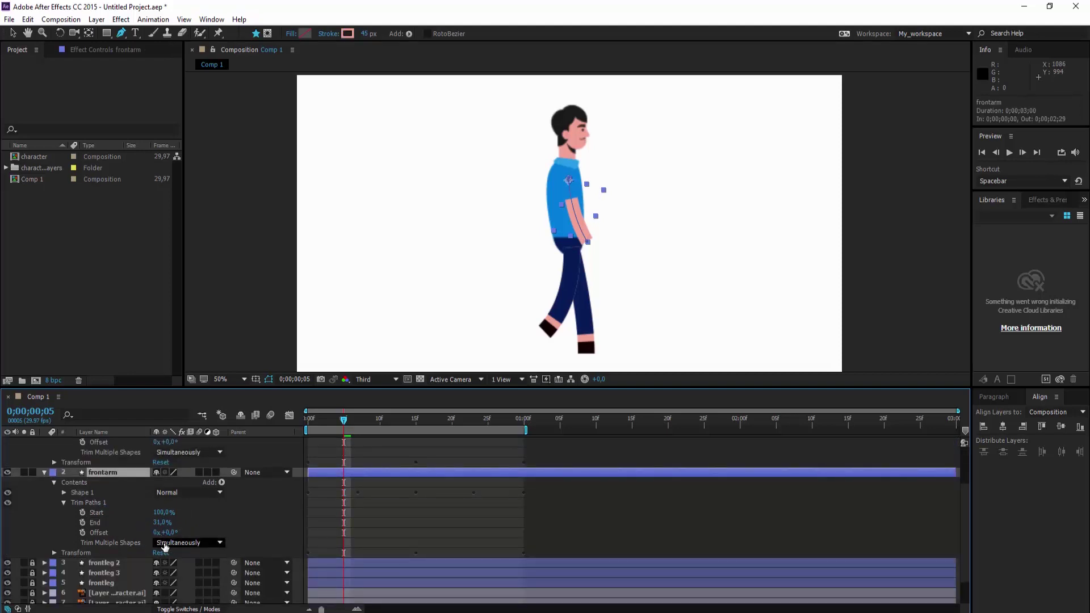
left_click(64, 493)
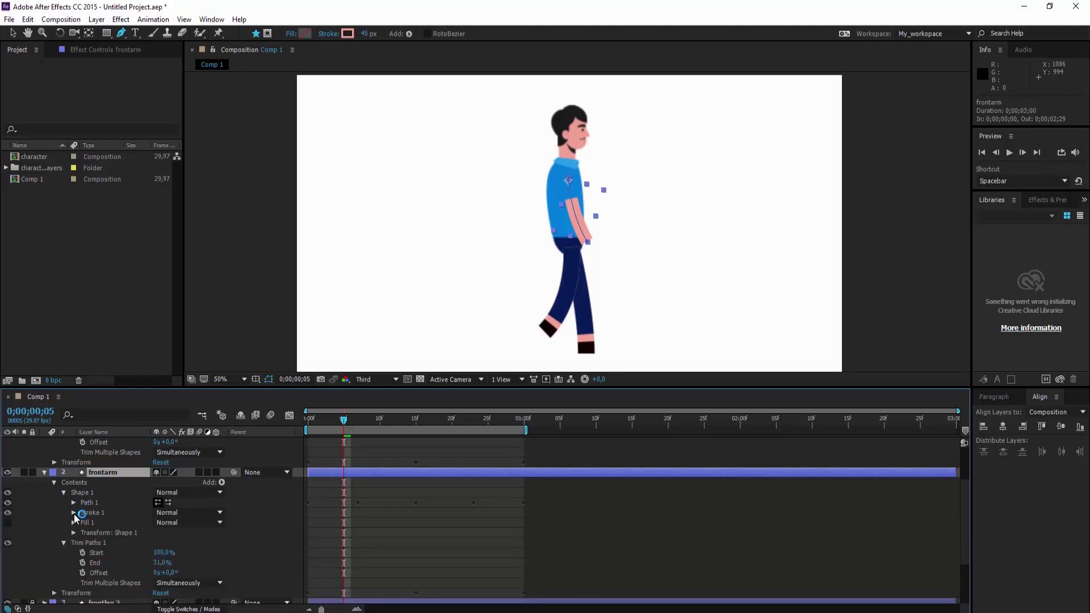
left_click(74, 512)
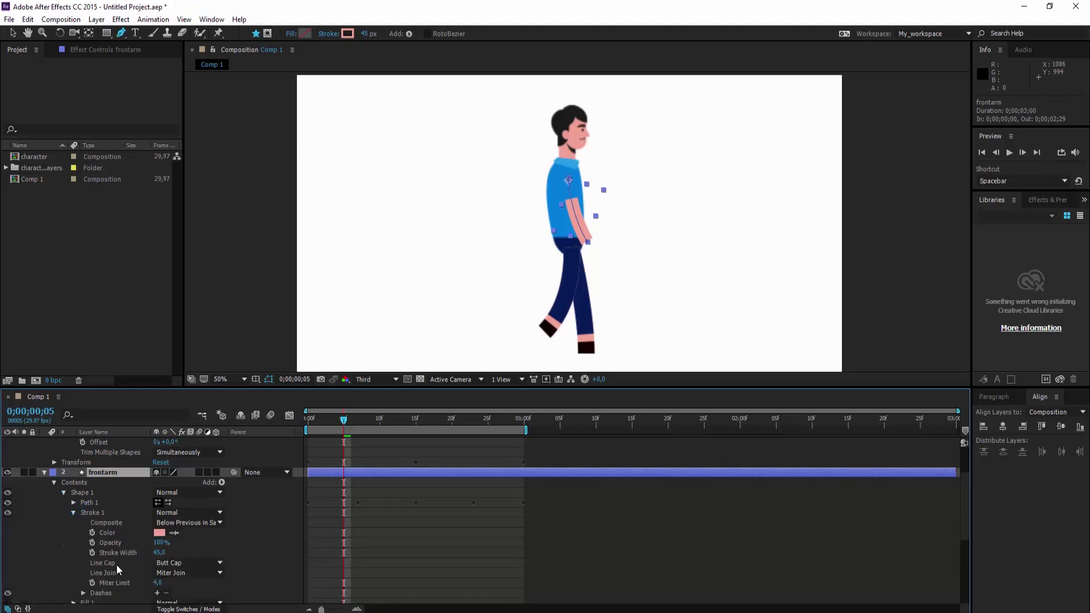
left_click(176, 563)
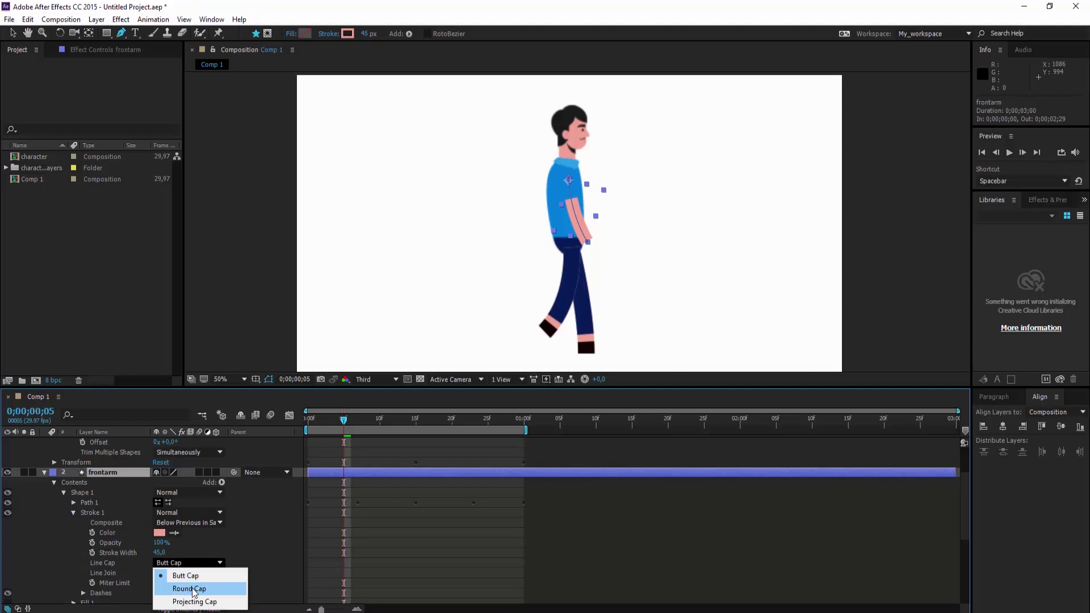
left_click(186, 588)
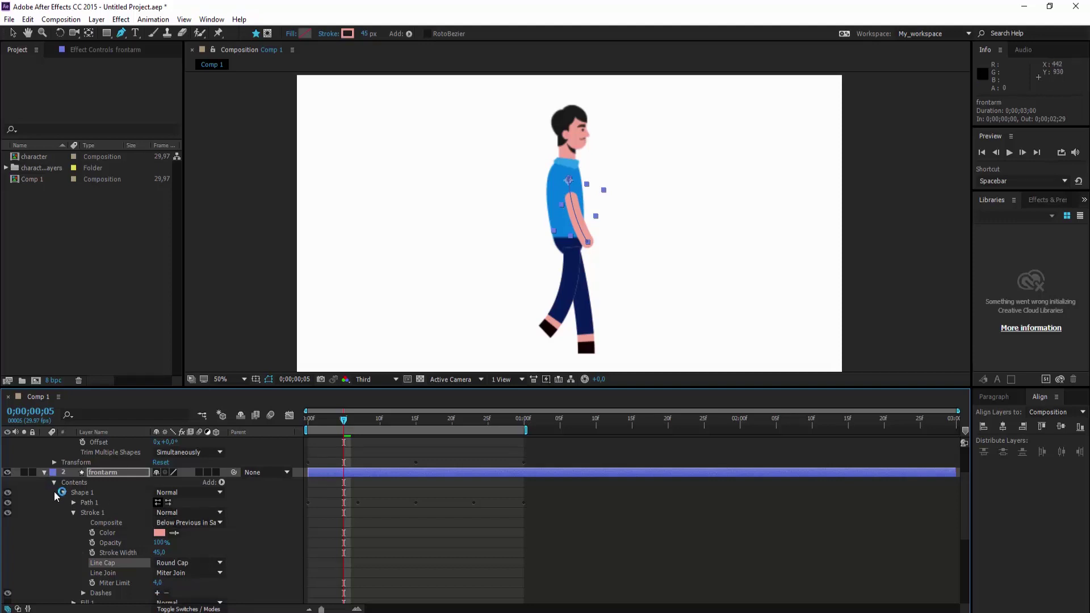
left_click(73, 513)
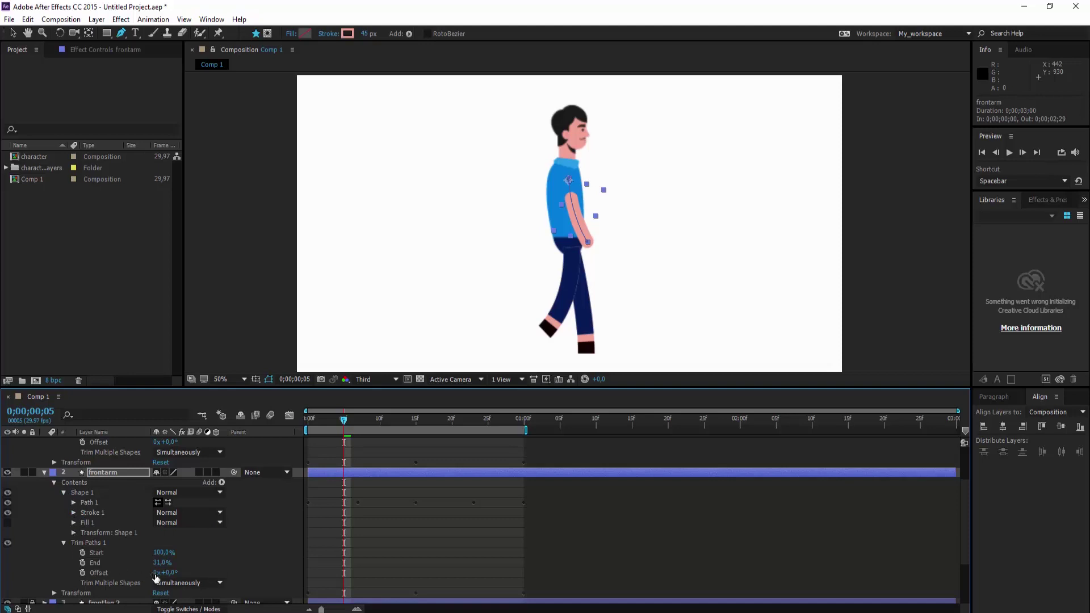
left_click_drag(161, 562, 166, 563)
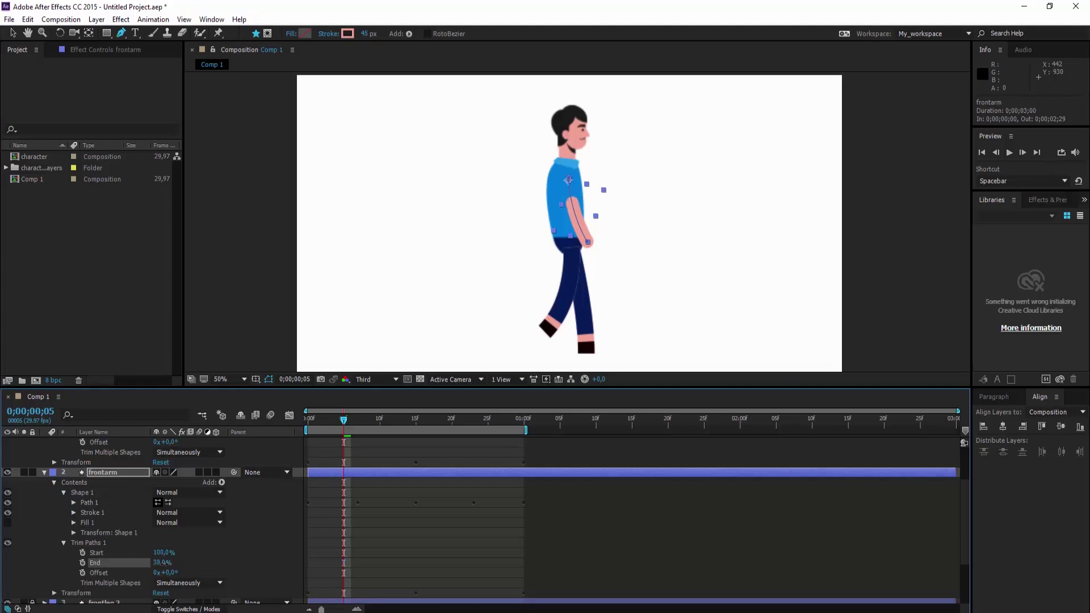
- Trim the blue frontarm 2 stroke into a short sleeve with Start 38% and End 21%, and preview the walk cycle
scroll(56, 468, "up", 3)
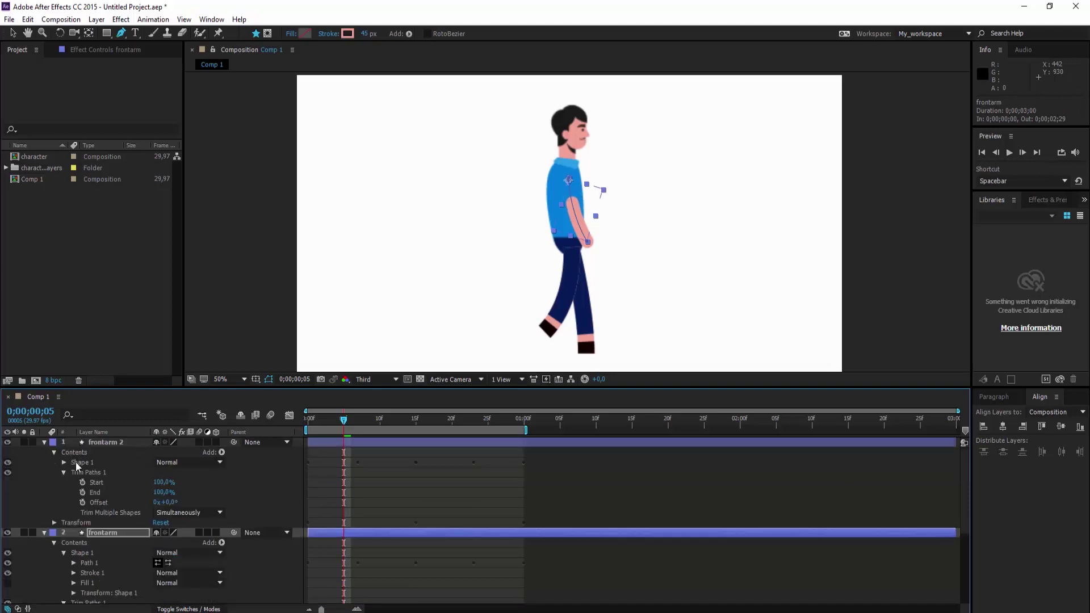
left_click(159, 482)
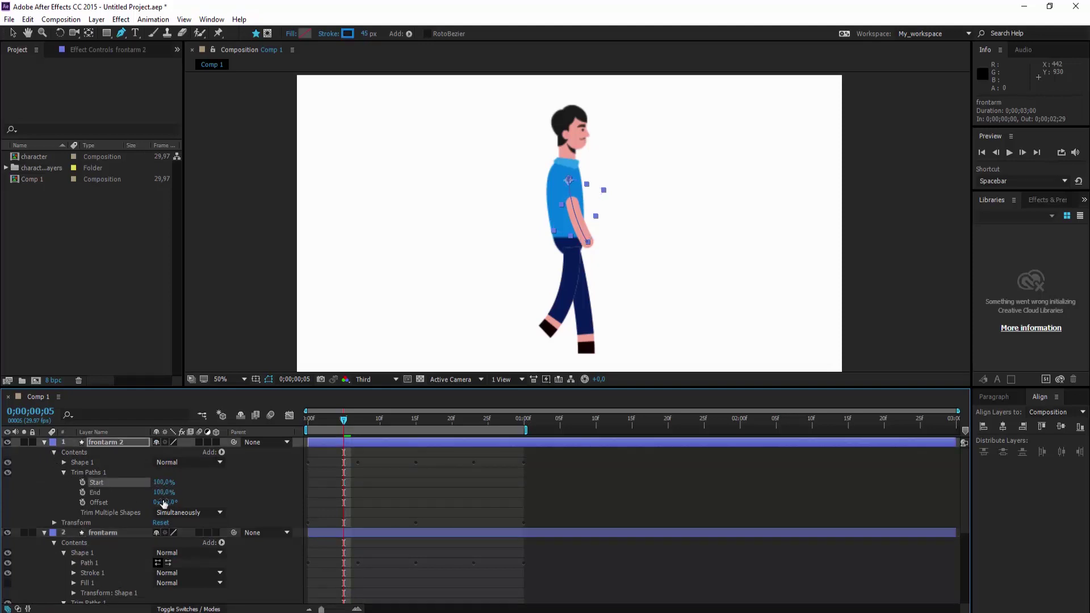
left_click_drag(157, 492, 118, 481)
key("space")
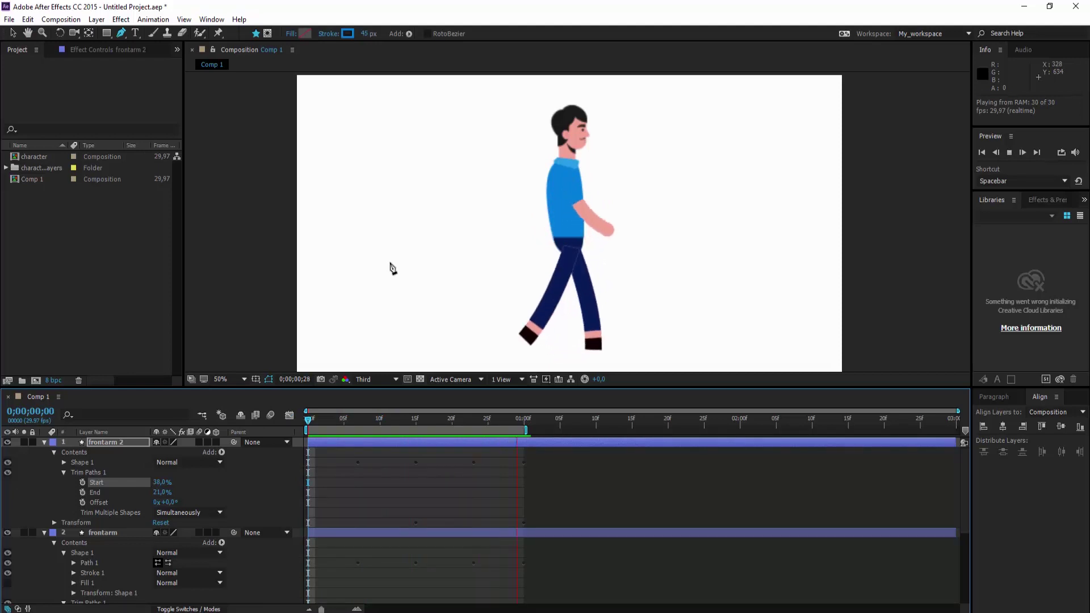
key("space")
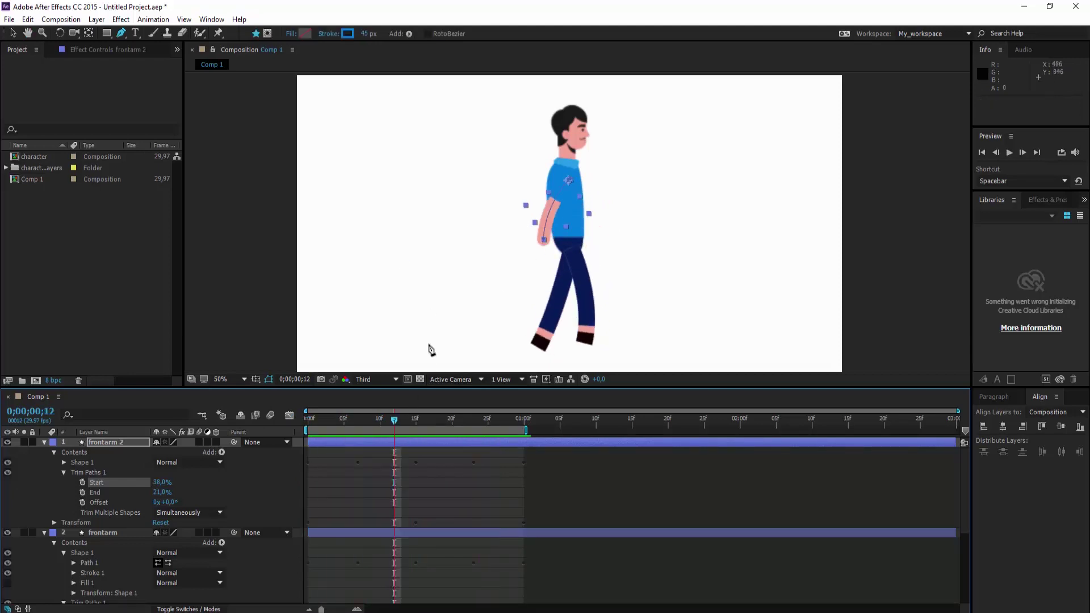
- Collapse the expanded layer properties and duplicate the frontarm and frontarm 2 layers for the back arm
left_click(134, 414)
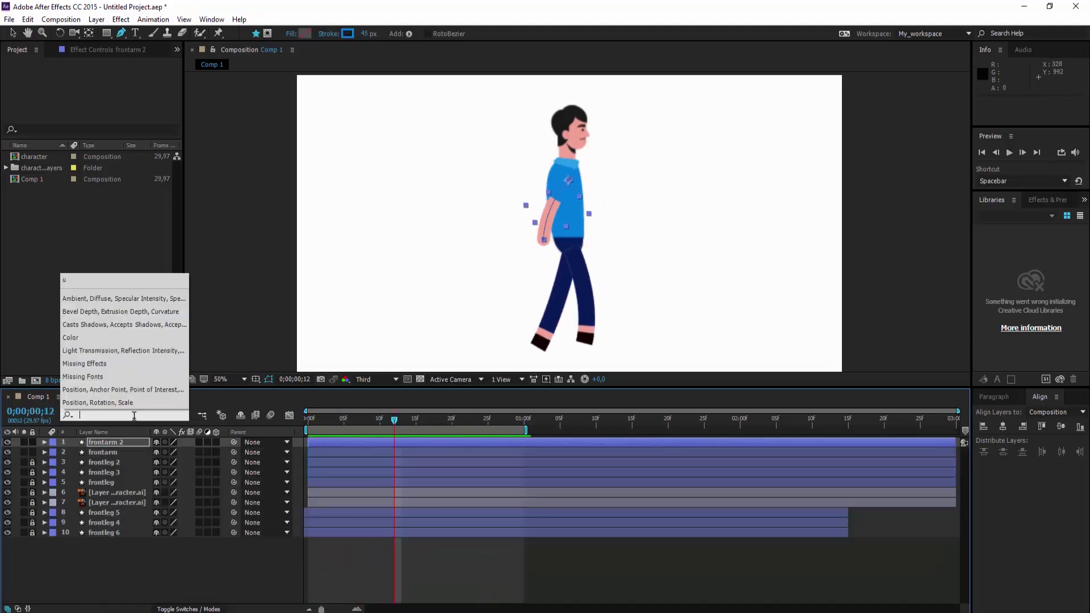
left_click(126, 556)
left_click(130, 452)
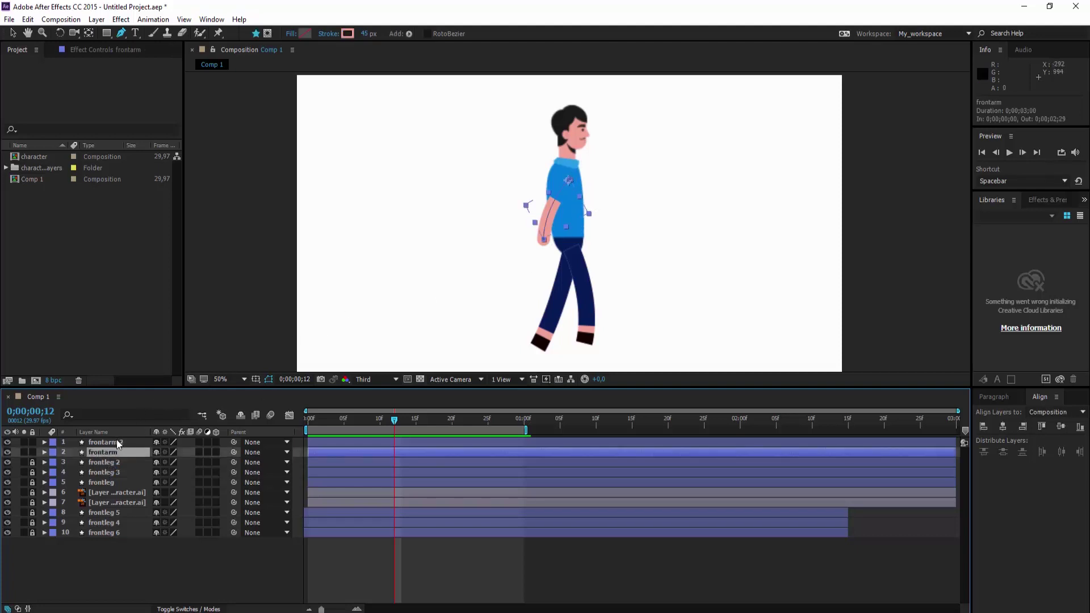
left_click(118, 442, "shift")
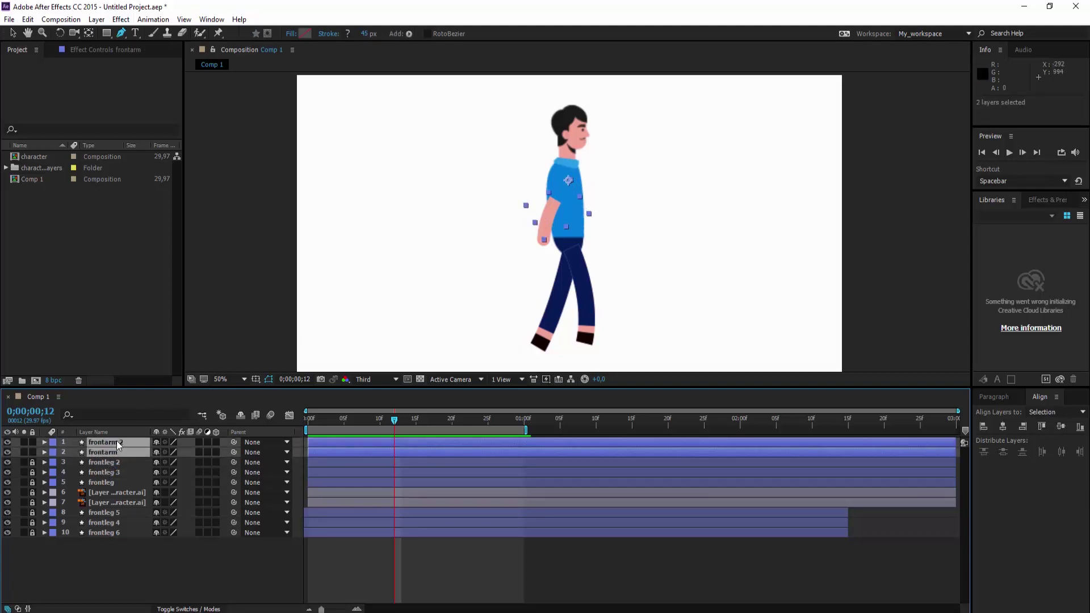
key("ctrl+c")
key("ctrl+v")
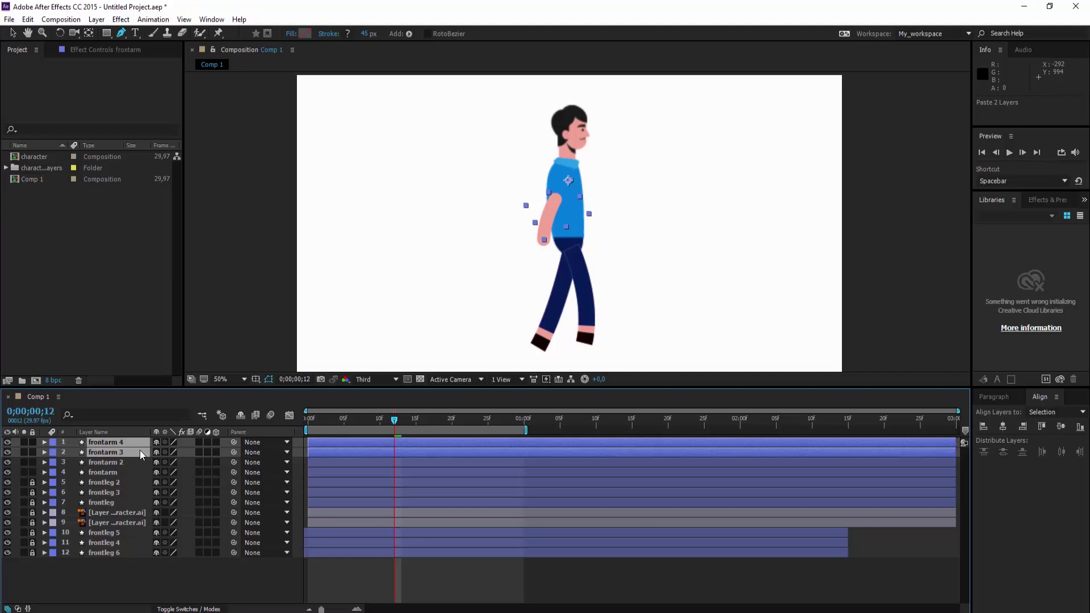
- Repeat the Path and Rotation keyframes of frontarm 4 and frontarm 3 from 0;00;01;00, and preview the animation
key("u")
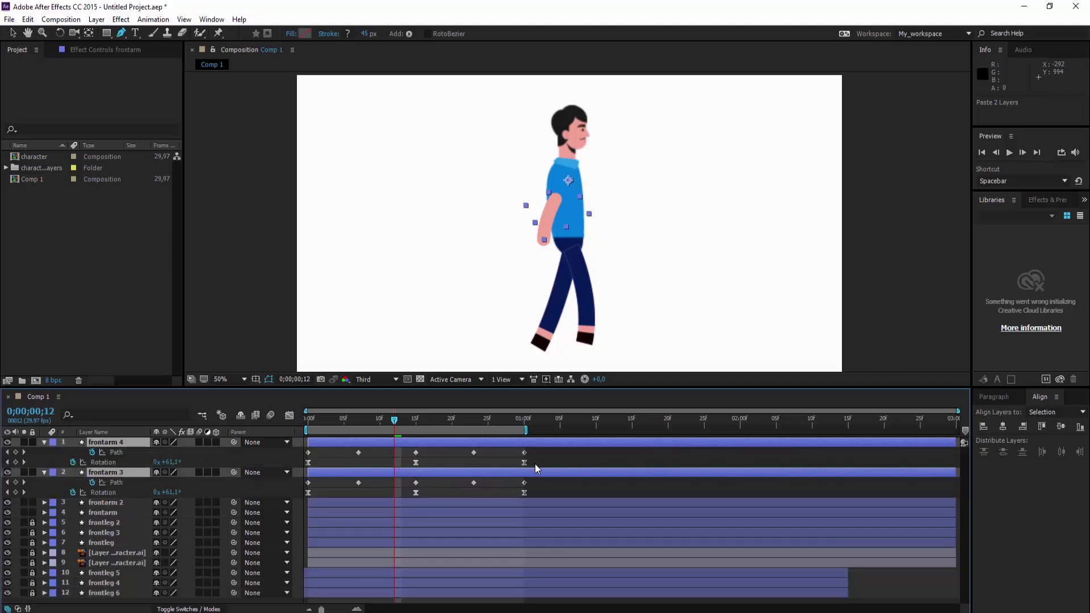
left_click_drag(535, 465, 306, 454)
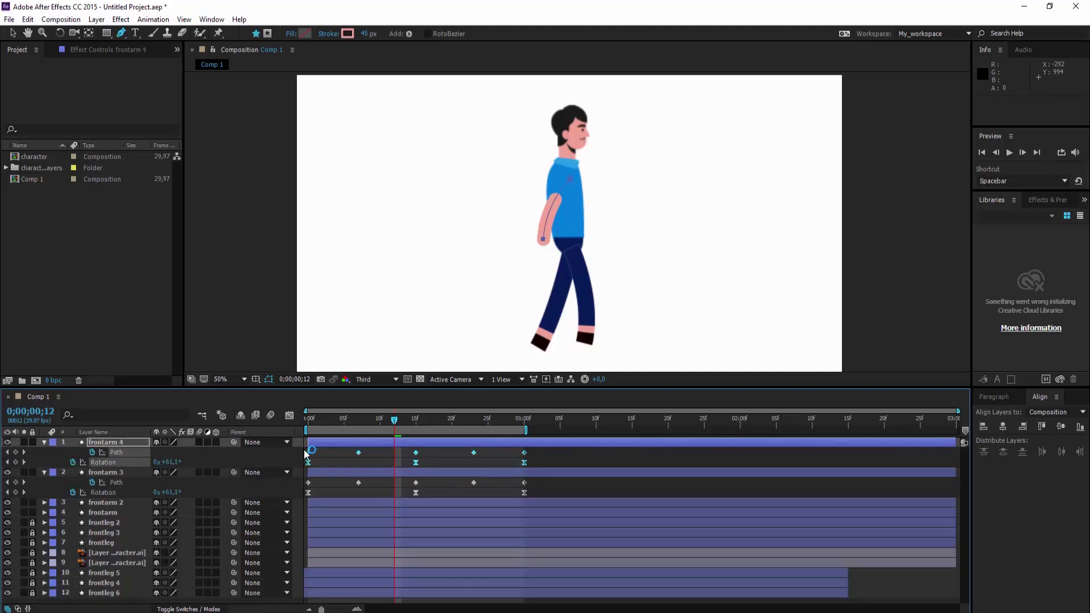
key("ctrl+c")
left_click_drag(396, 425, 524, 424)
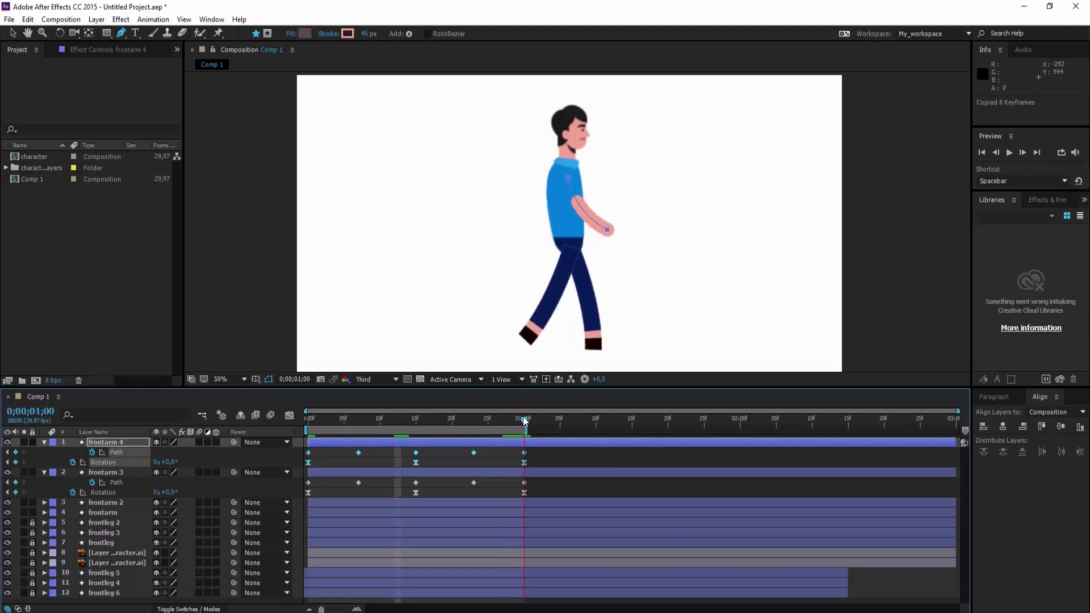
key("ctrl+v")
left_click_drag(536, 492, 304, 484)
key("ctrl+c")
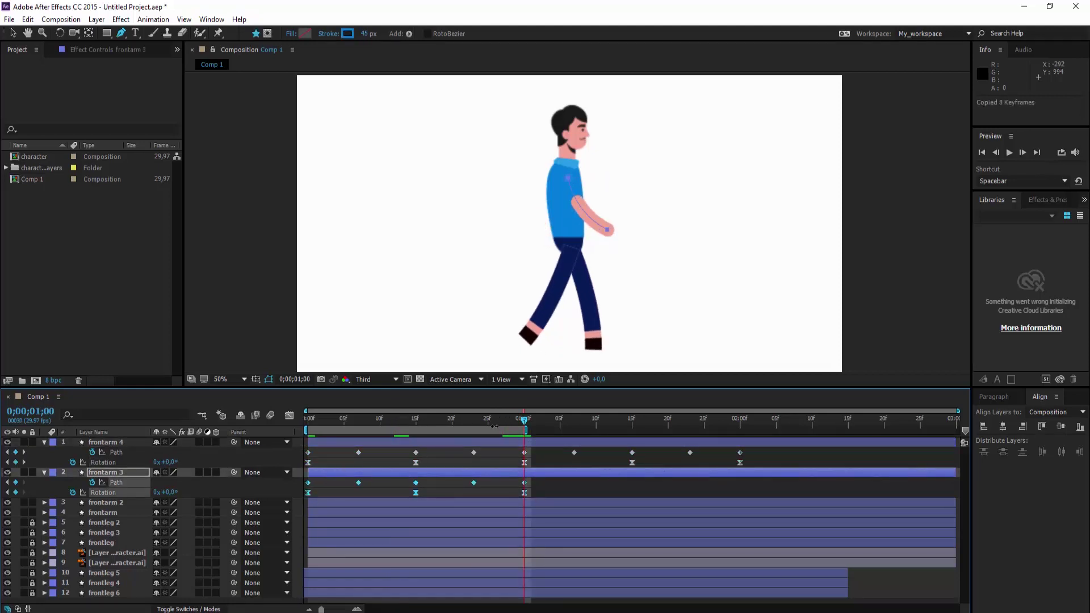
key("ctrl+v")
key("space")
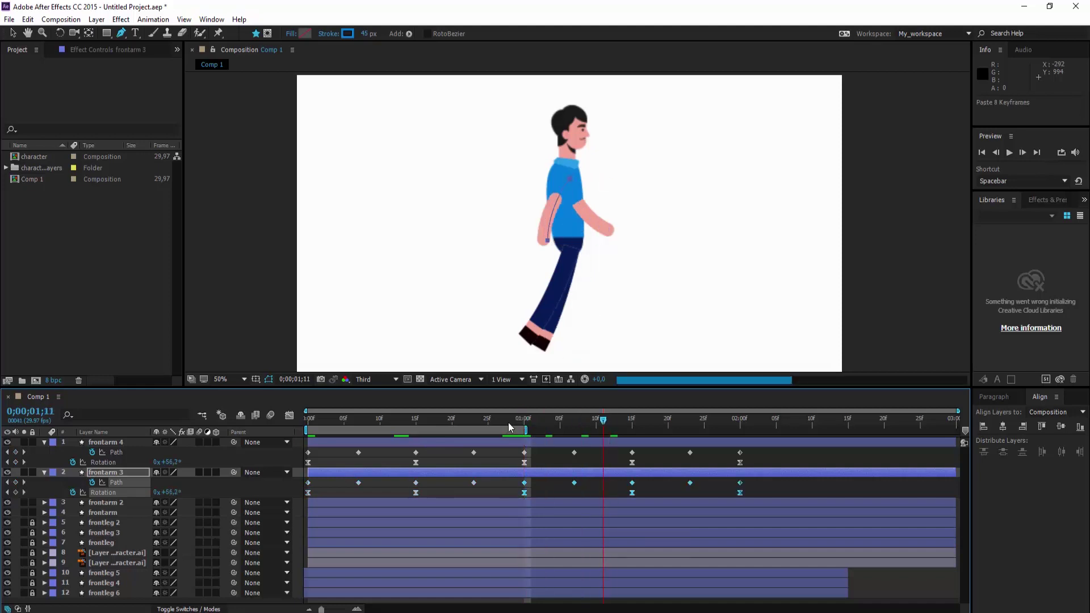
- Shift the frontarm 4 and frontarm 3 layers 15 frames earlier in time, and play back the opposing arm swing
left_click(495, 423)
left_click(480, 442)
left_click_drag(476, 445, 378, 443)
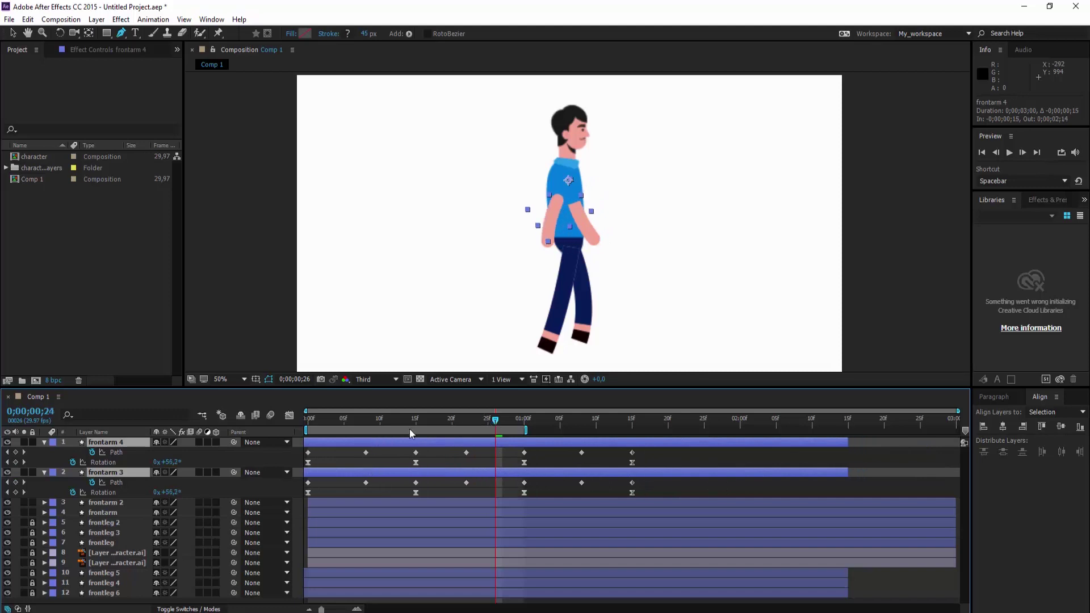
key("space")
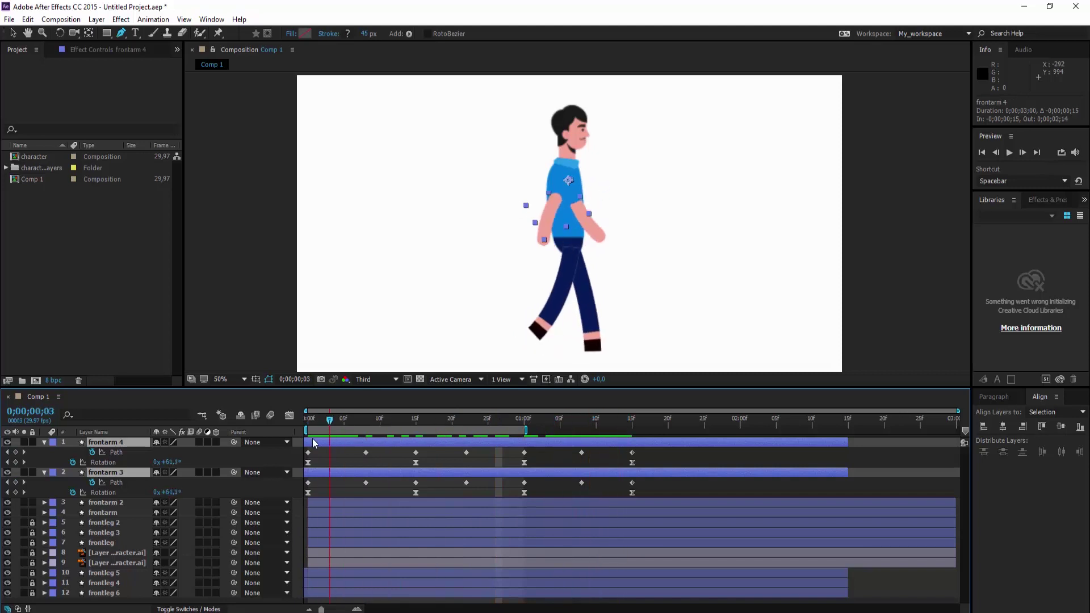
key("space")
- Move the frontarm 4 and frontarm 3 layers below frontleg 6, behind the body, and review the walk cycle
left_click(144, 416)
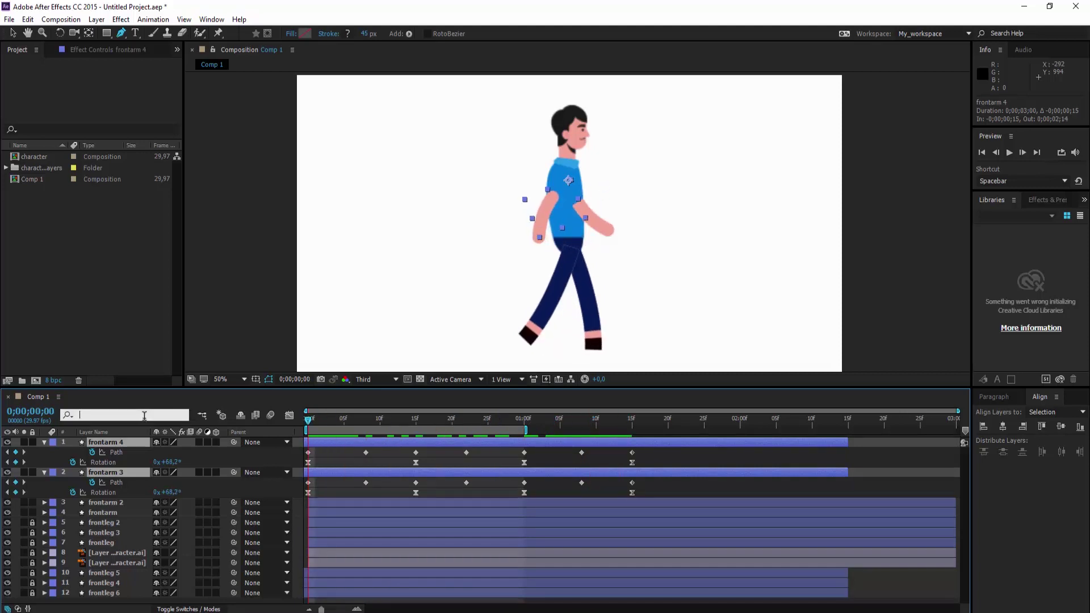
left_click(144, 416)
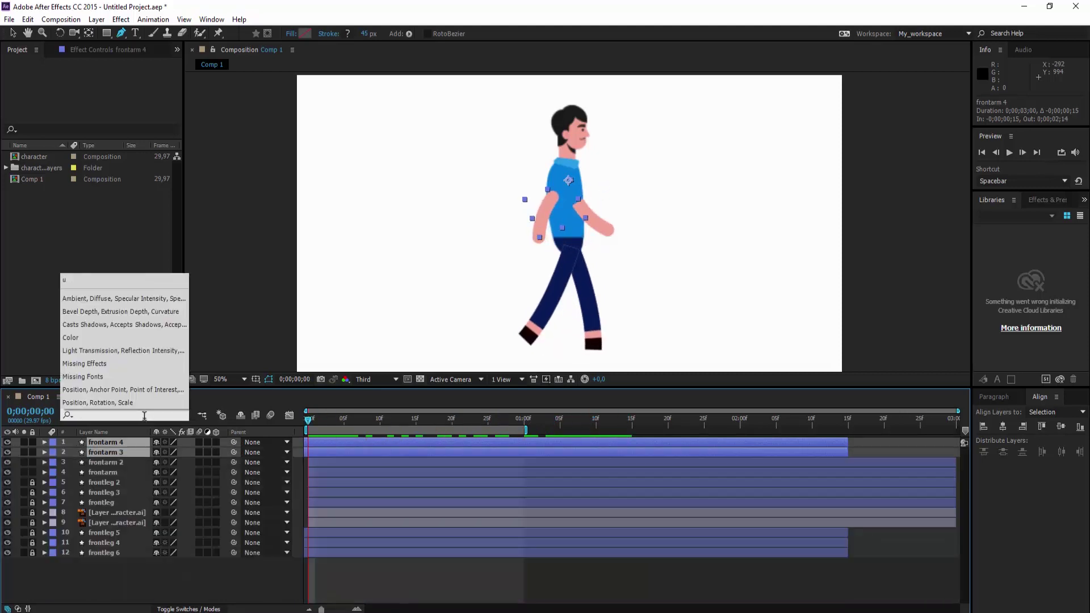
left_click(144, 560)
left_click(113, 451)
left_click(117, 444, "ctrl")
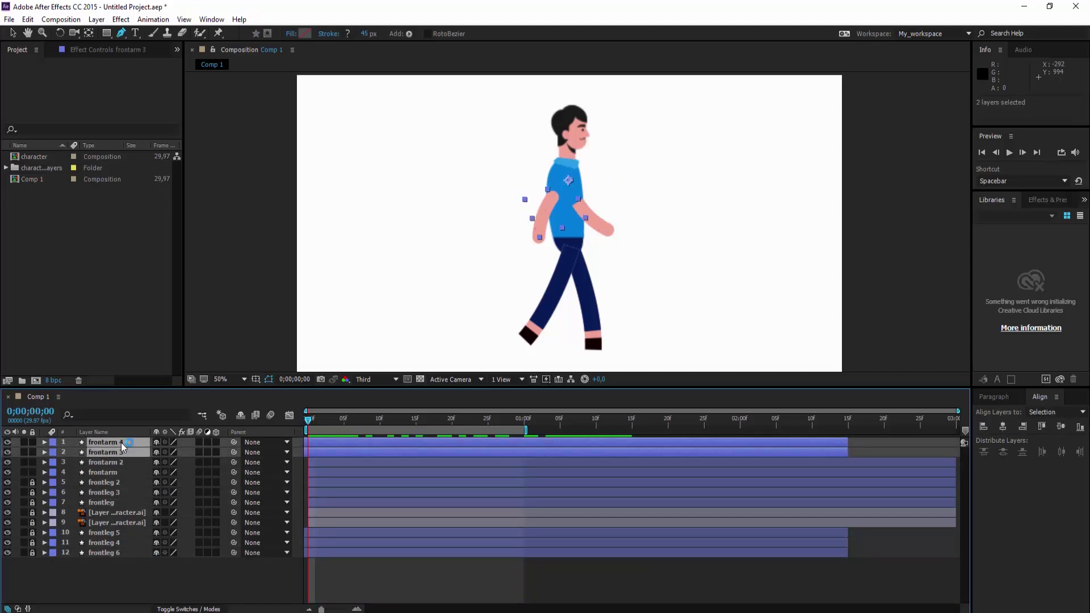
left_click_drag(121, 441, 118, 567)
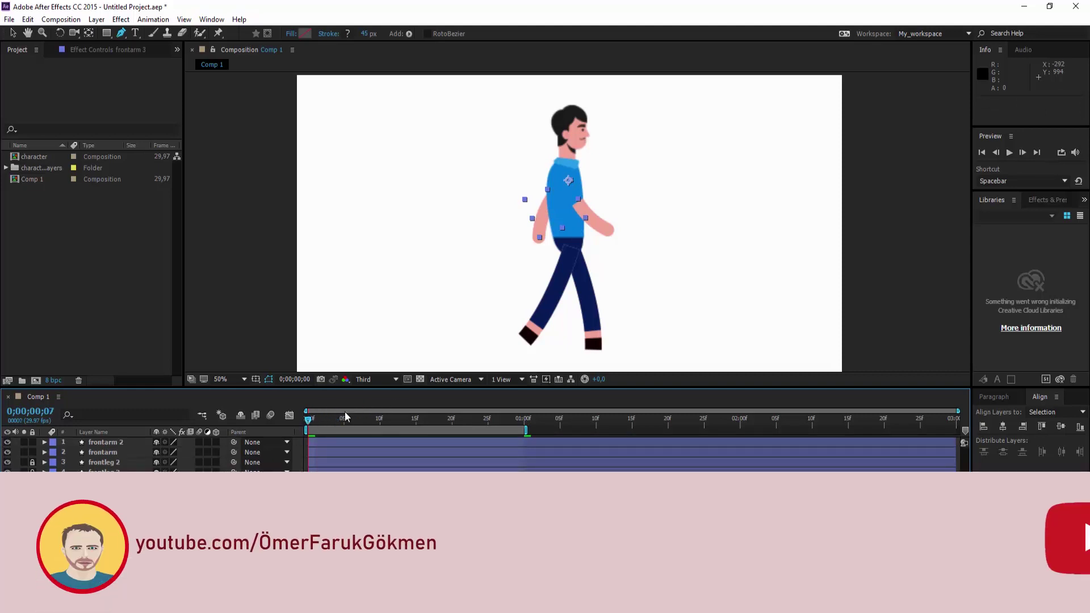
key("space")
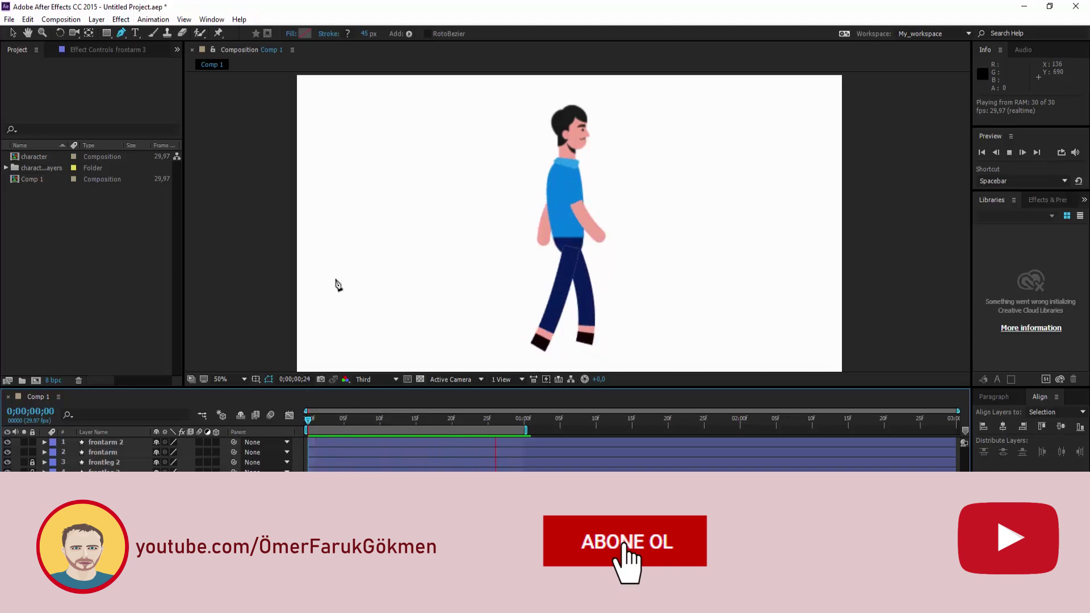
key("space")
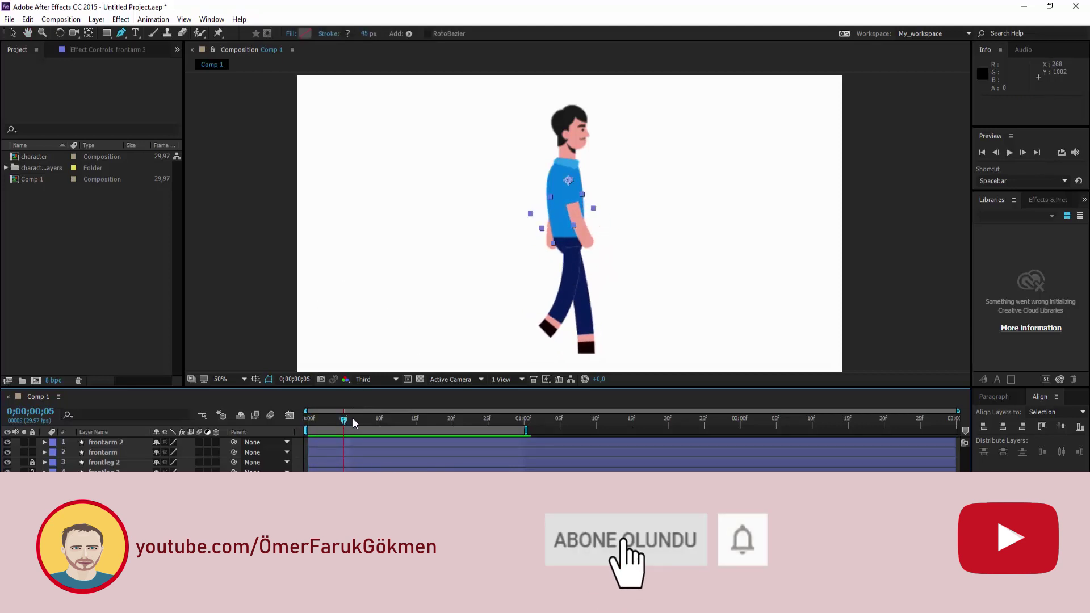
left_click(409, 420)
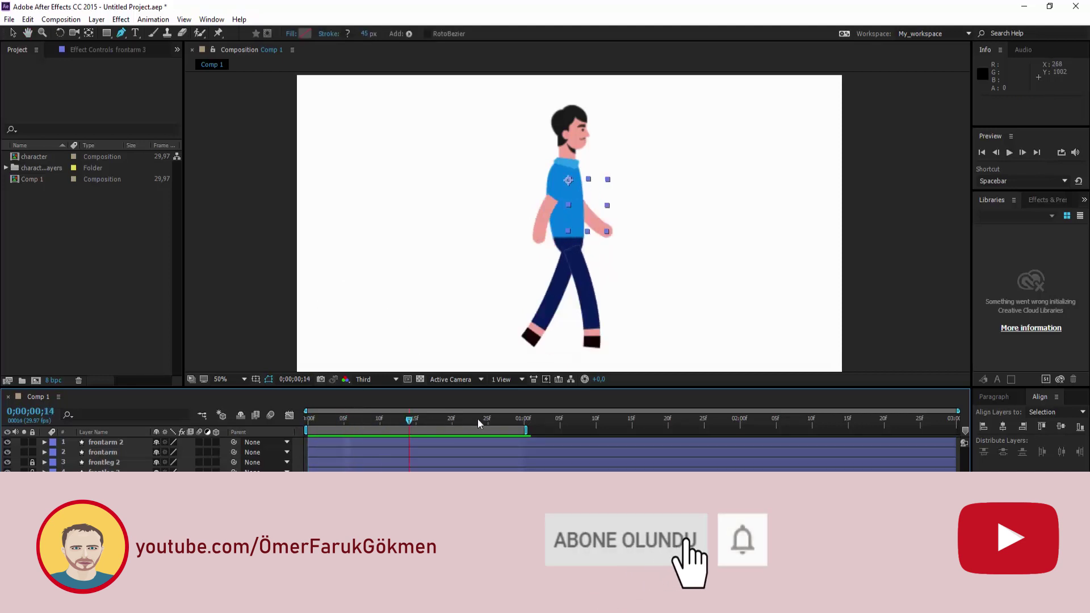
left_click_drag(479, 422, 302, 428)
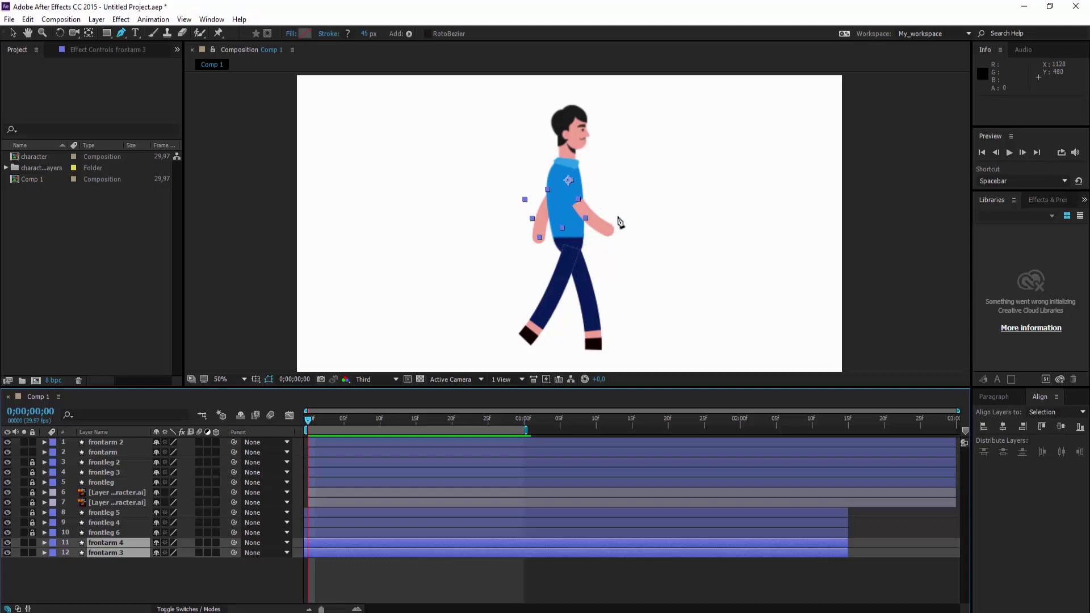
- Unlock the locked layers and rename the Layer 5/character.ai torso layer as body
left_click(117, 500)
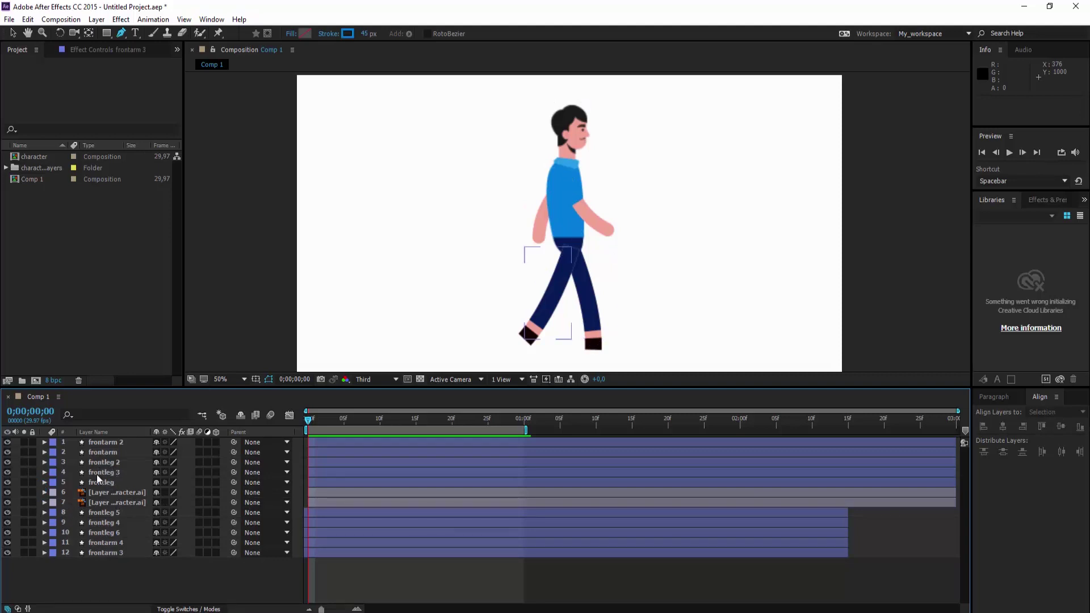
left_click(97, 492)
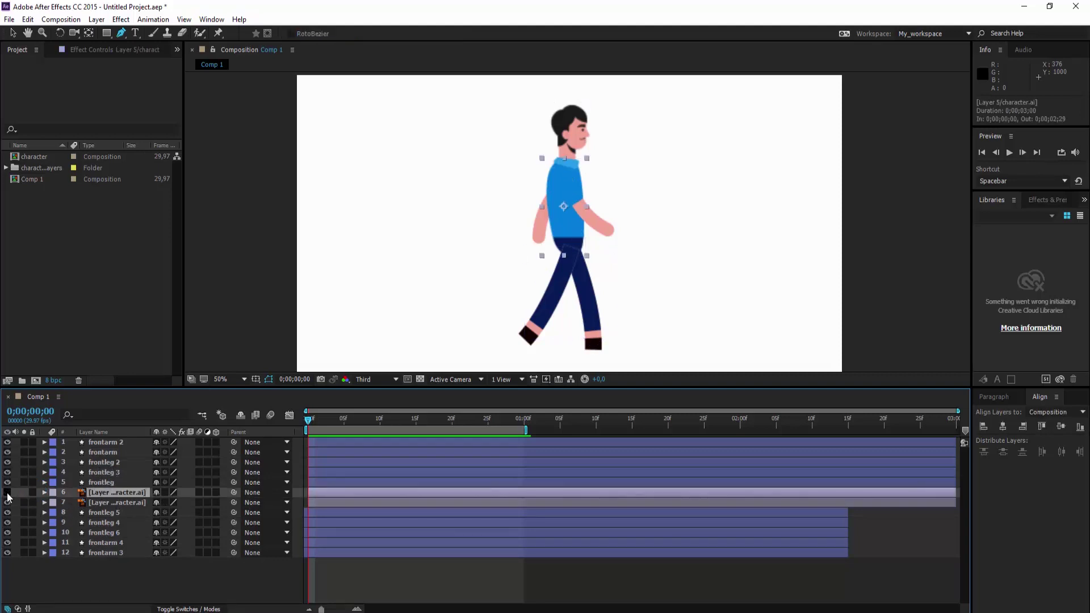
left_click(7, 492)
left_click(7, 493)
right_click(101, 495)
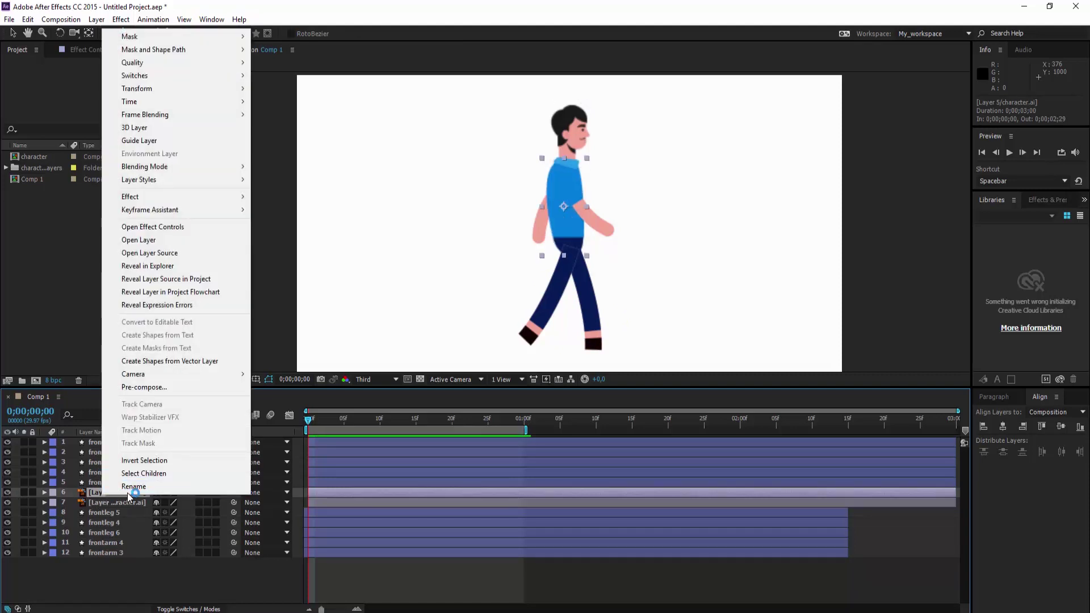
left_click(128, 491)
type("body")
key("Return")
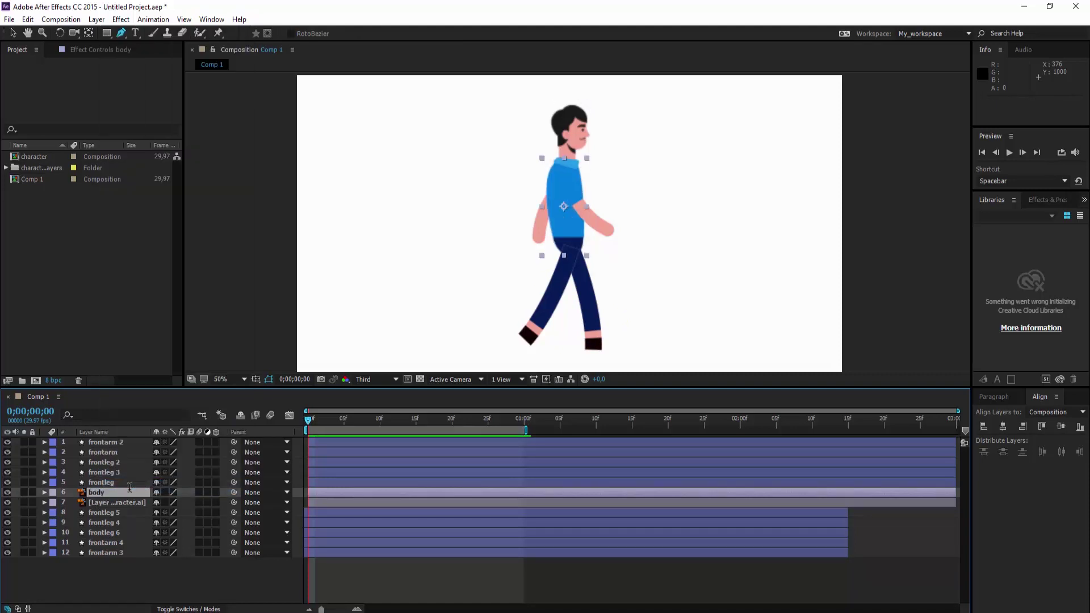
- Rename the Layer 6/character.ai layer as head and clear the layer selection
left_click(114, 501)
right_click(114, 500)
left_click(129, 495)
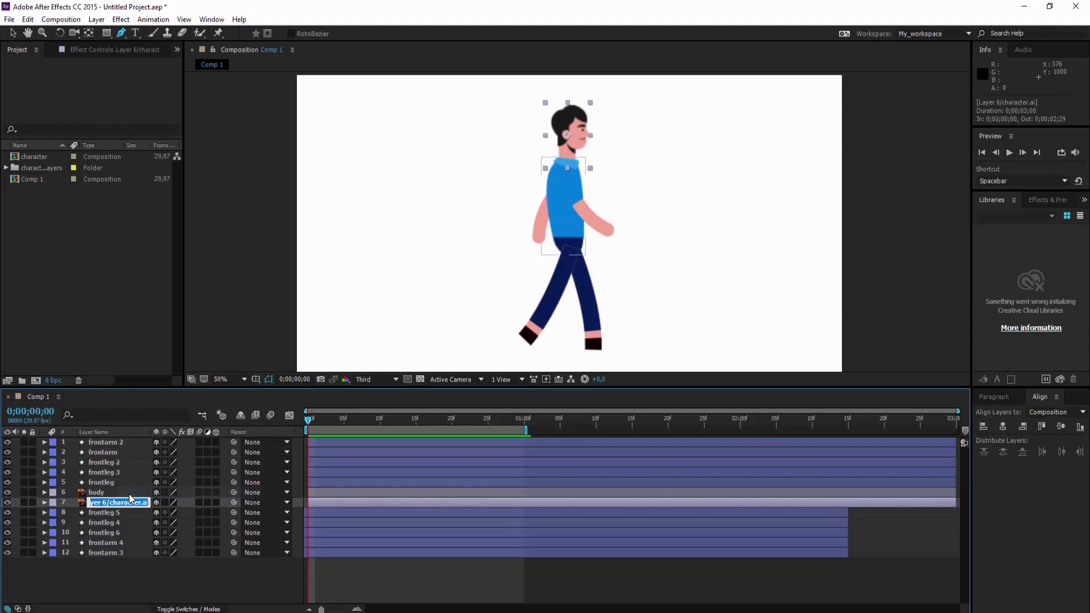
type("head")
key("Return")
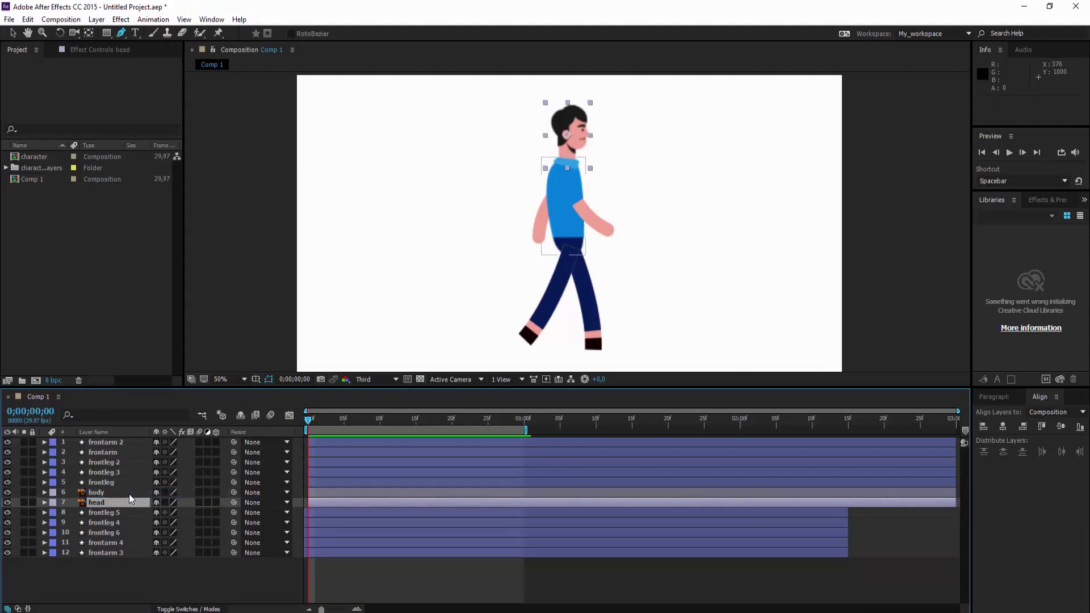
left_click(112, 577)
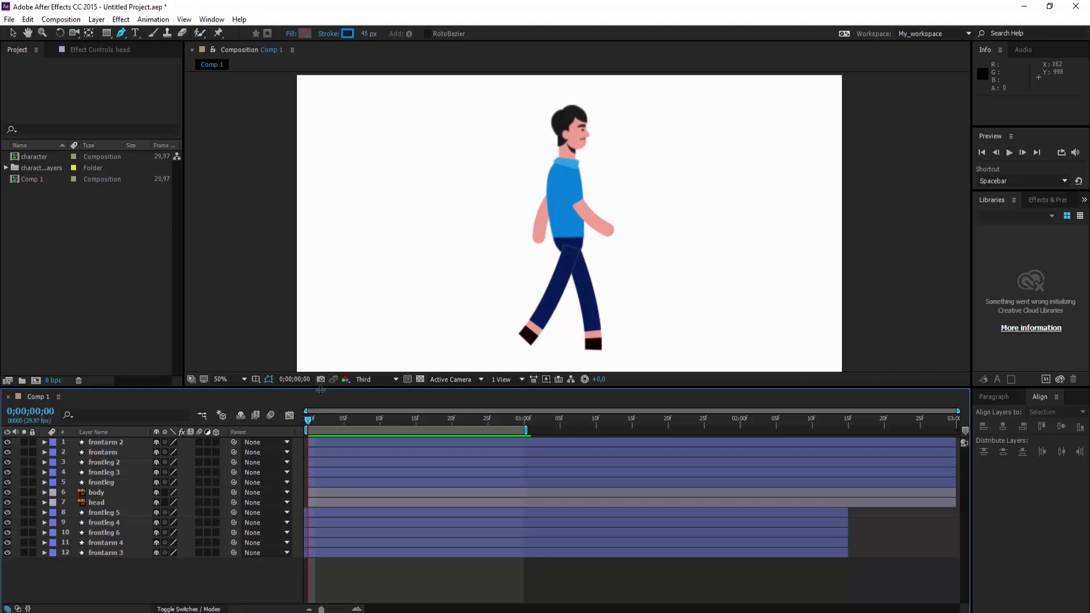
- Scale the head down slightly and lower it onto the neck at position 954, 214
left_click(548, 164)
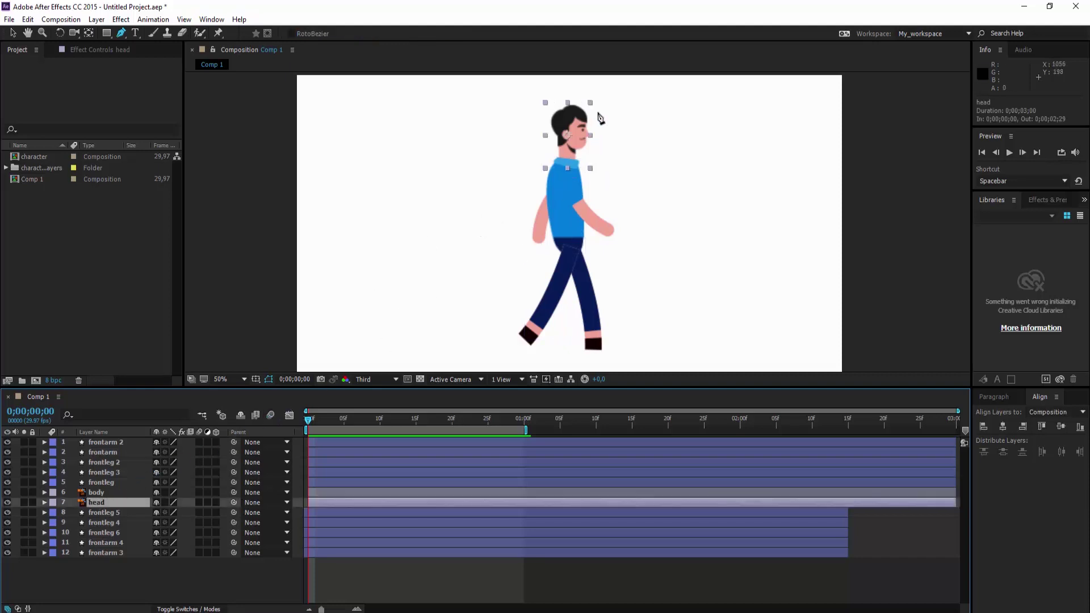
key("v")
left_click_drag(590, 103, 573, 133)
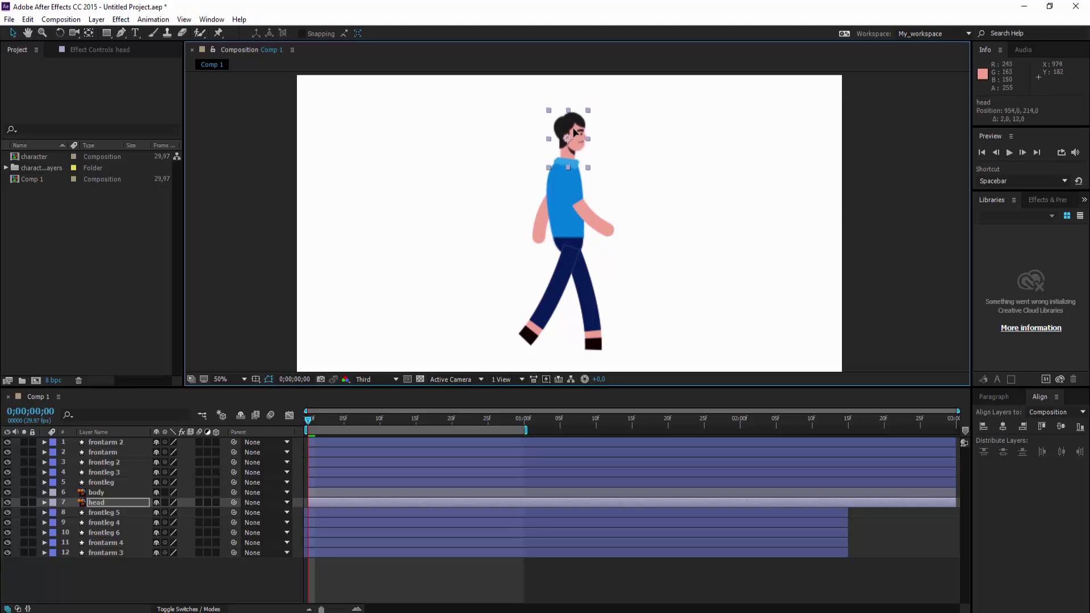
- Parent the head and the four frontarm layers to the body layer, and preview the walk
left_click_drag(234, 503, 99, 493)
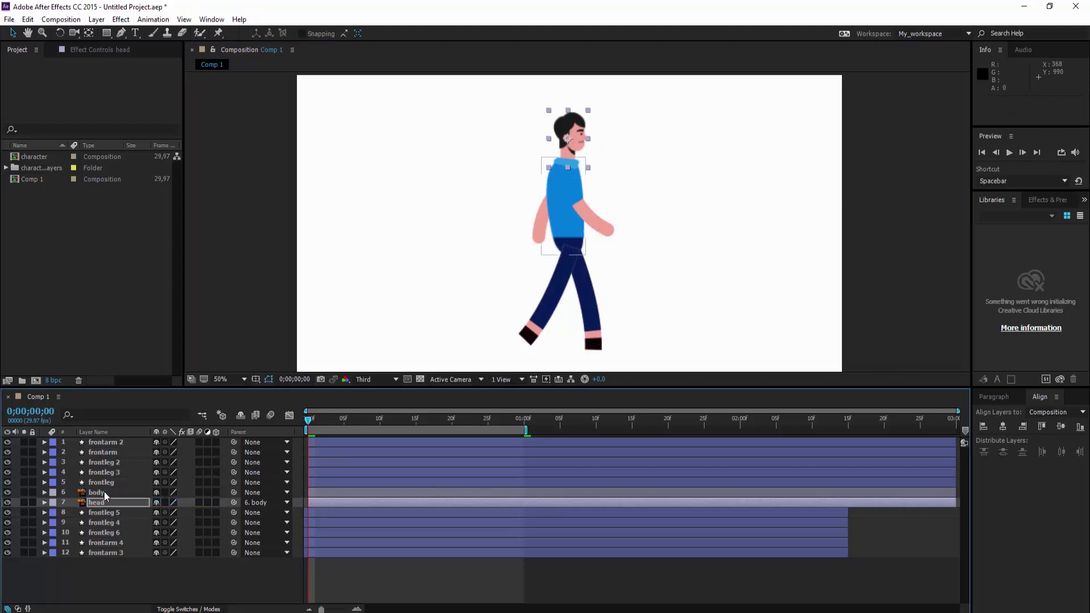
left_click(108, 441)
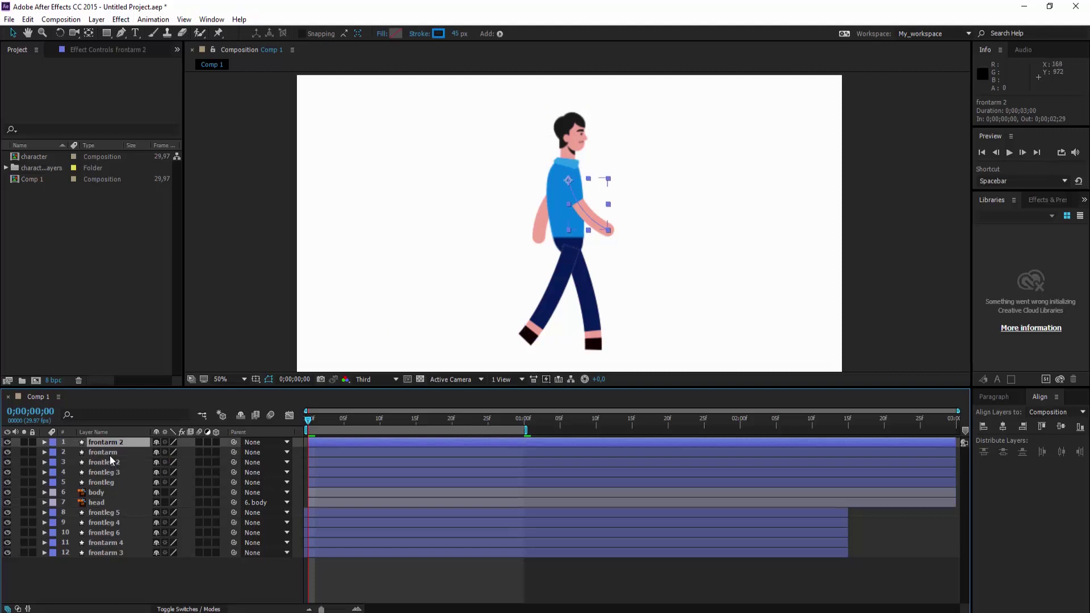
left_click(110, 454)
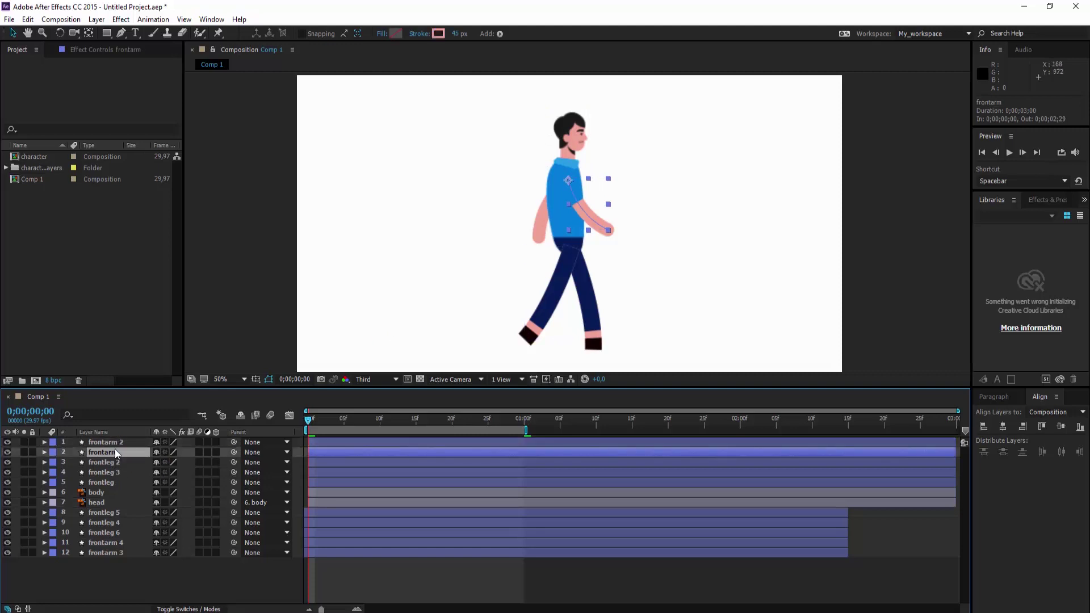
left_click(118, 441, "ctrl")
left_click(108, 544, "ctrl")
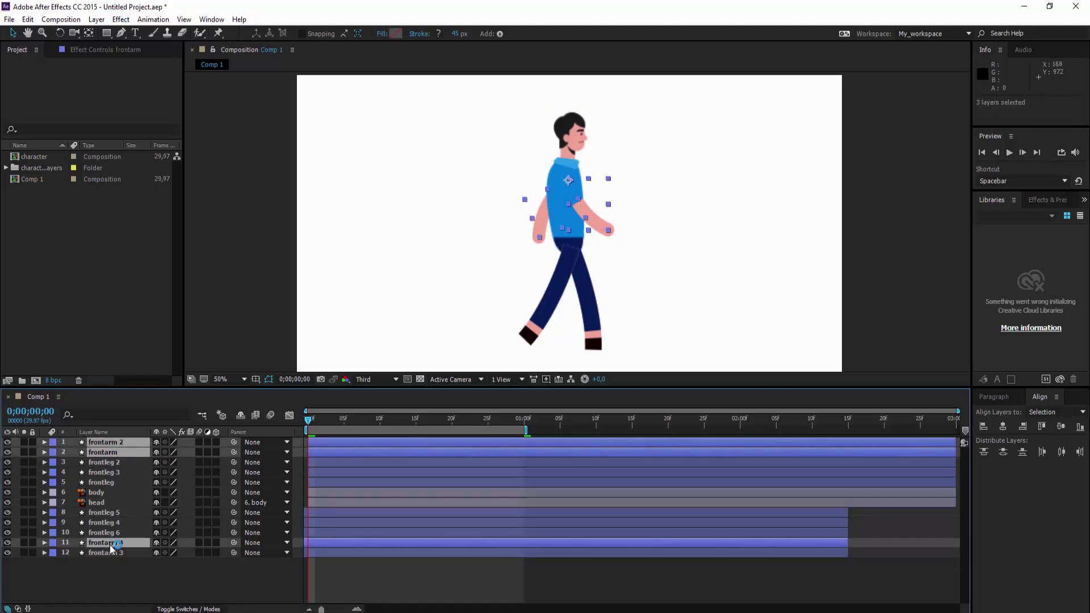
left_click(111, 553, "ctrl")
left_click_drag(233, 541, 104, 494)
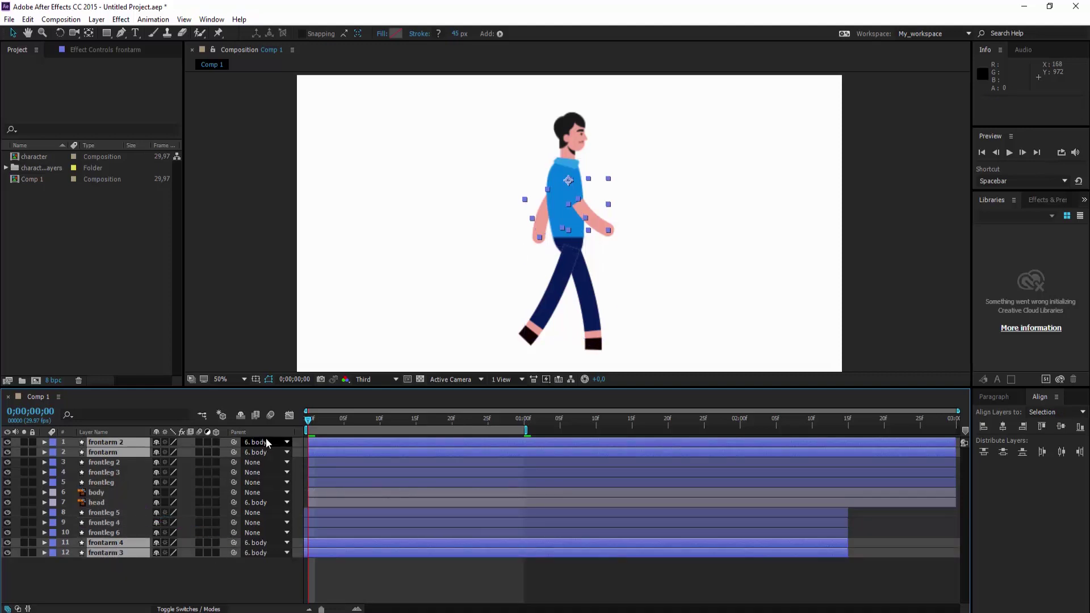
left_click_drag(308, 423, 404, 423)
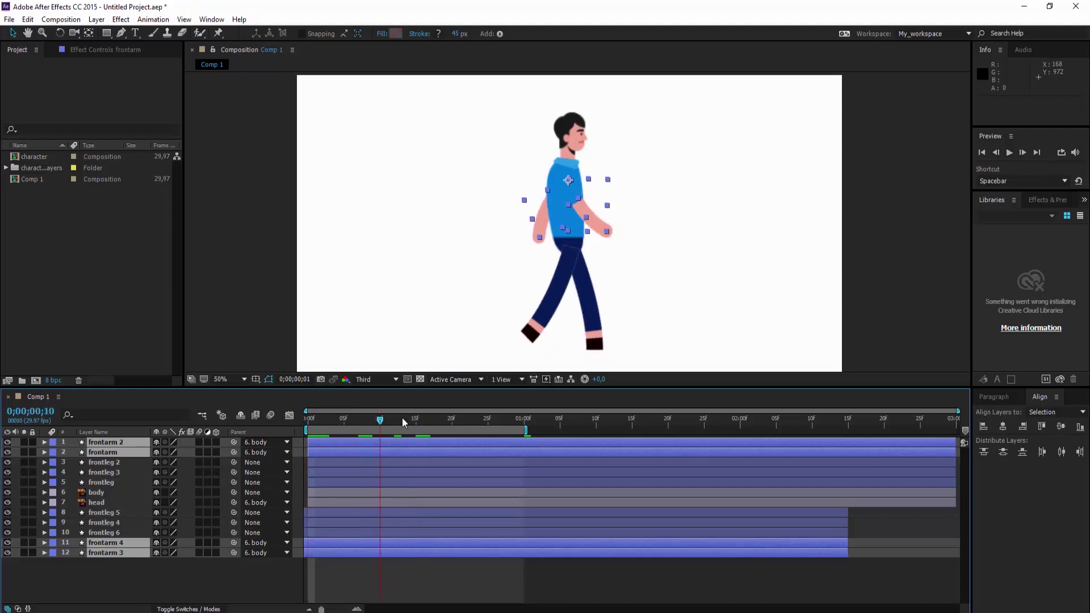
key("space")
left_click(122, 580)
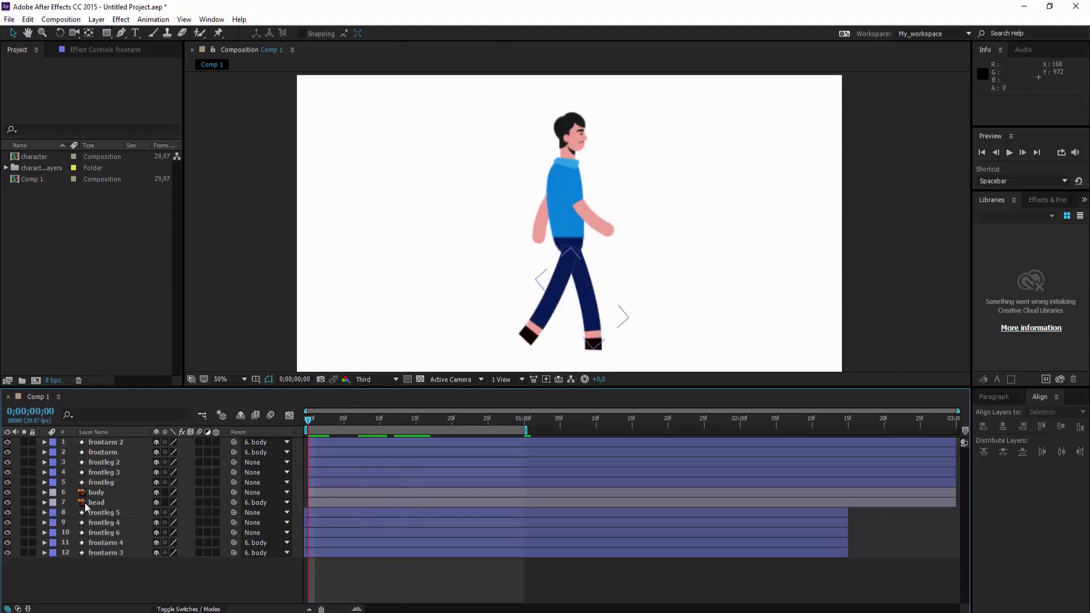
- Keyframe the body layer's Position at 940, 444 at frame 0, frame 15 and one second
left_click(45, 493)
left_click(44, 493)
left_click(53, 503)
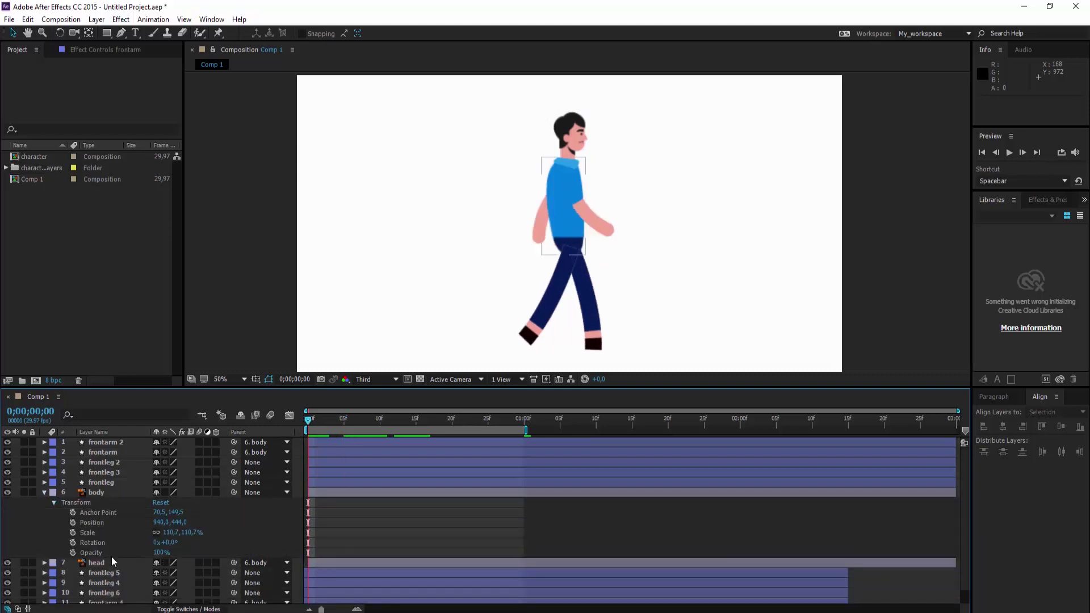
left_click(73, 522)
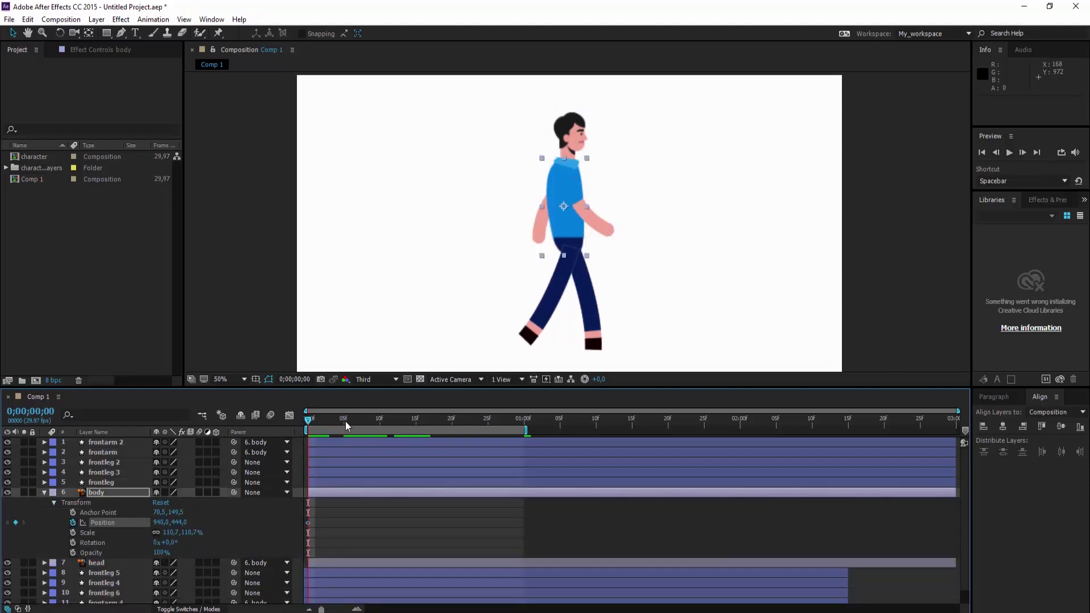
left_click_drag(311, 425, 526, 423)
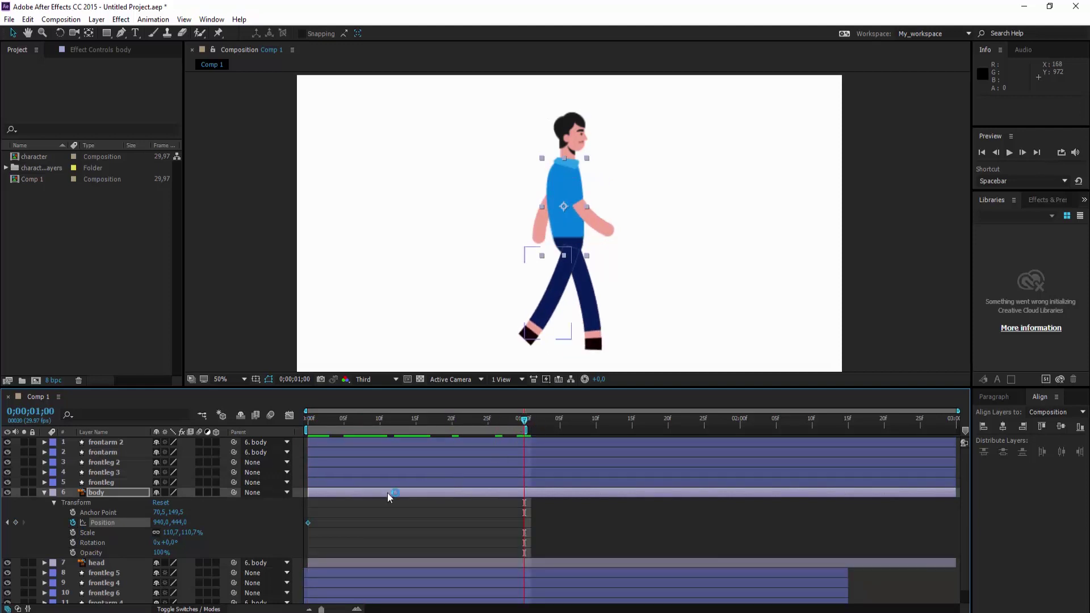
left_click(16, 523)
mouse_move(435, 424)
left_mouse_down()
mouse_move(404, 430)
mouse_move(417, 431)
left_mouse_up()
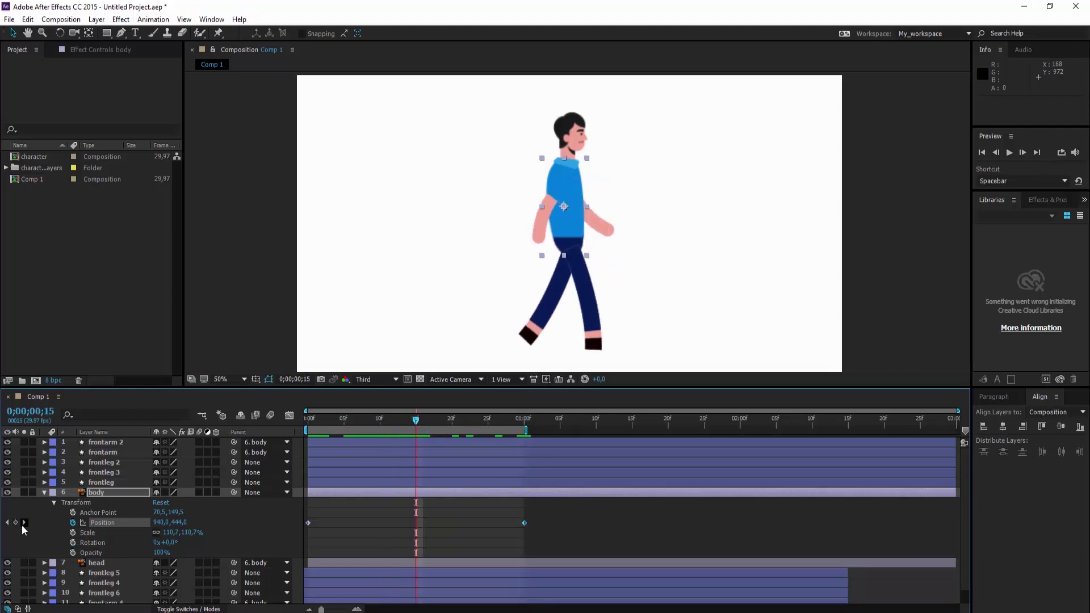
- Lower the body to position 940, 480 at frame 7 and copy that Position keyframe to frame 23
left_click_drag(396, 417, 360, 442)
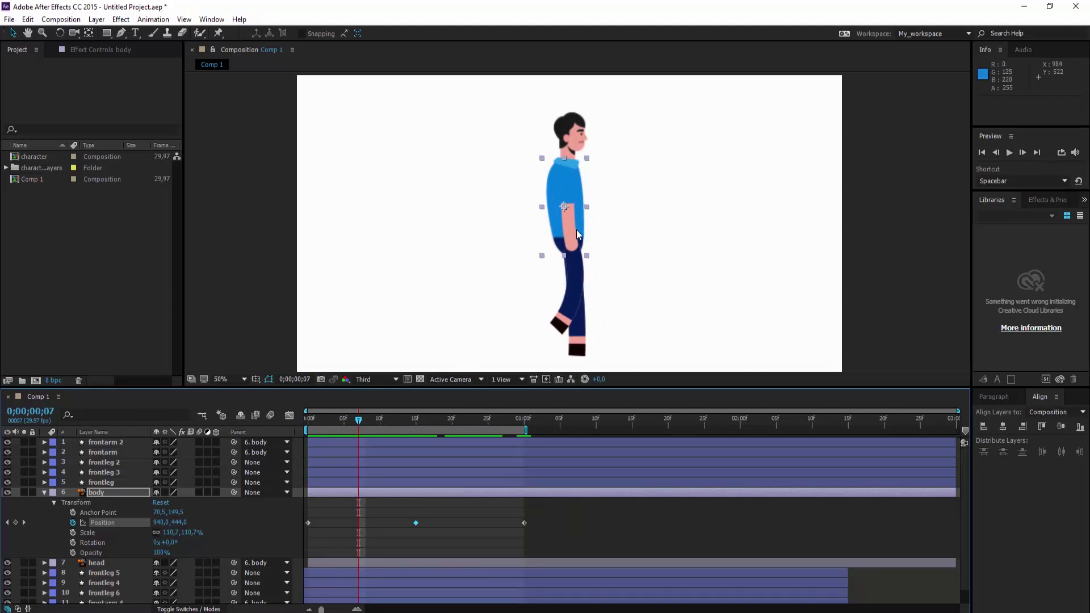
left_click_drag(573, 232, 576, 243)
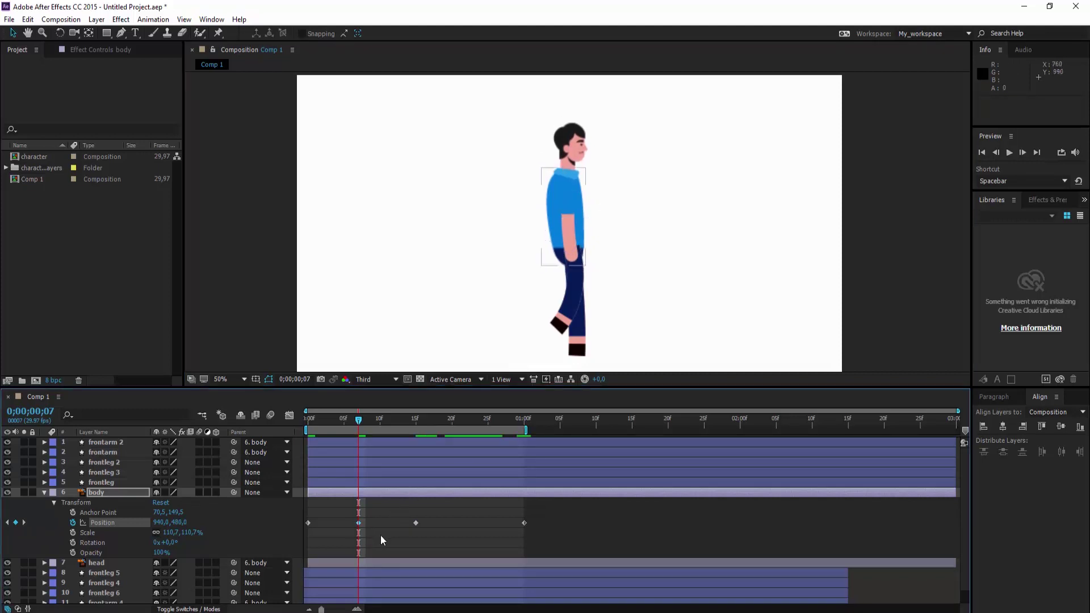
left_click(358, 522)
key("ctrl+c")
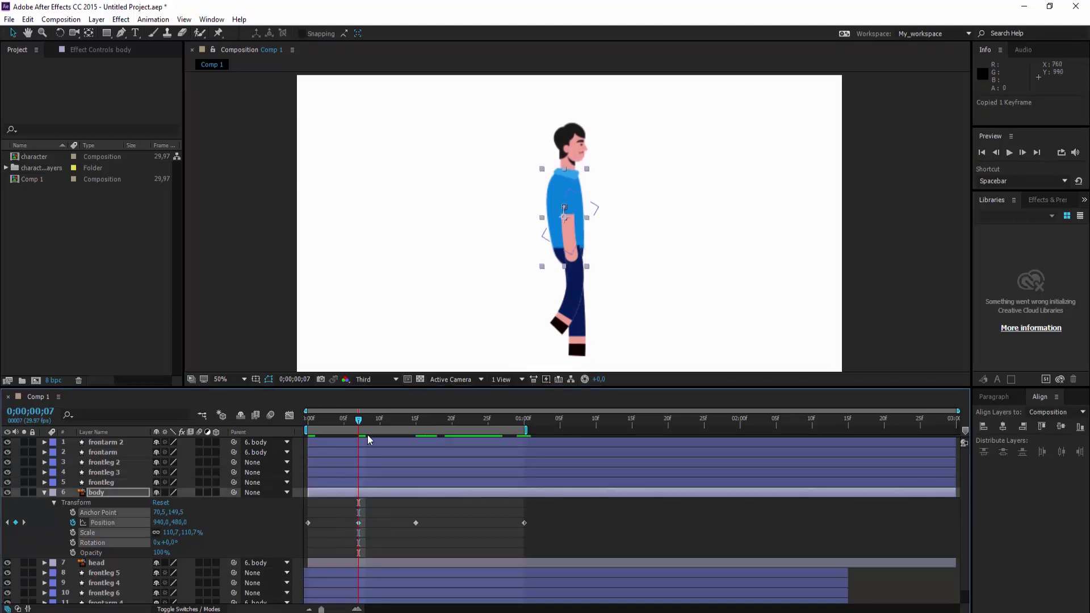
left_click_drag(363, 427, 471, 433)
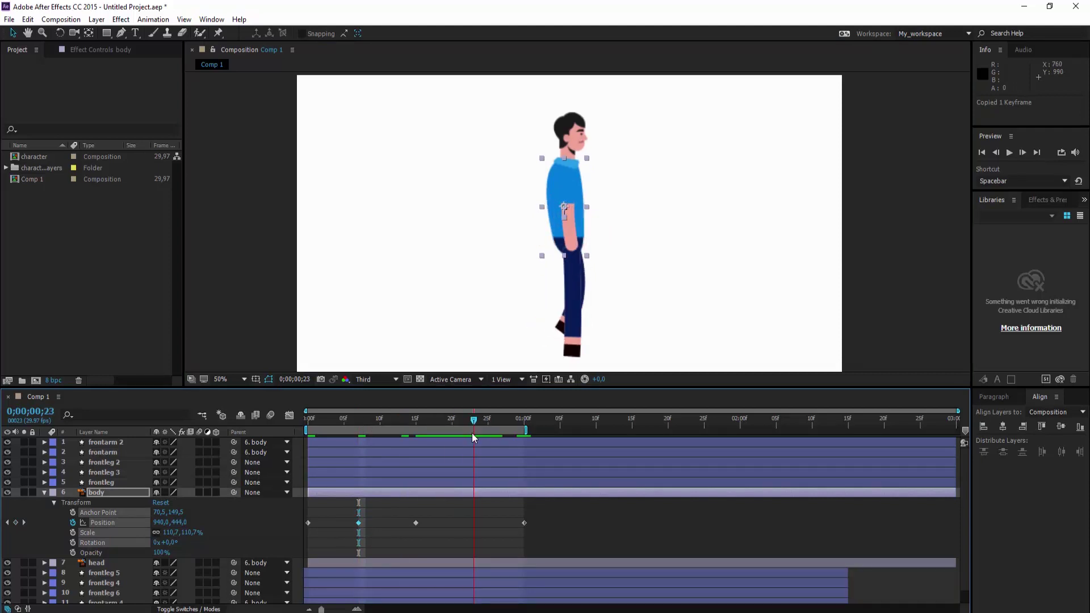
key("ctrl+v")
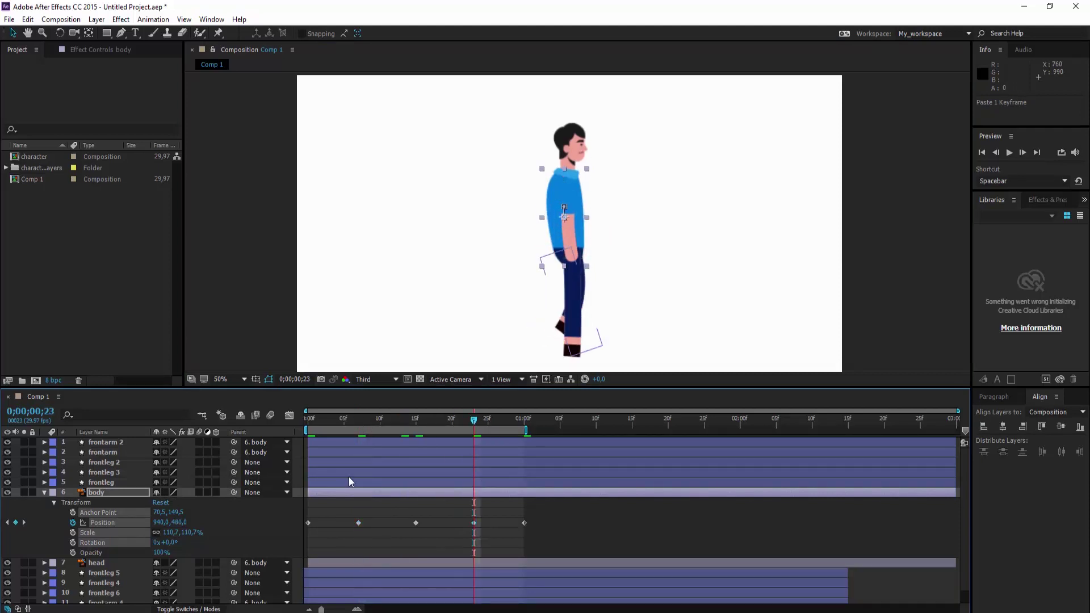
- Compare the body's Position keyframe timing with the frontleg layer's keyframes and preview the walk cycle
left_click(44, 482)
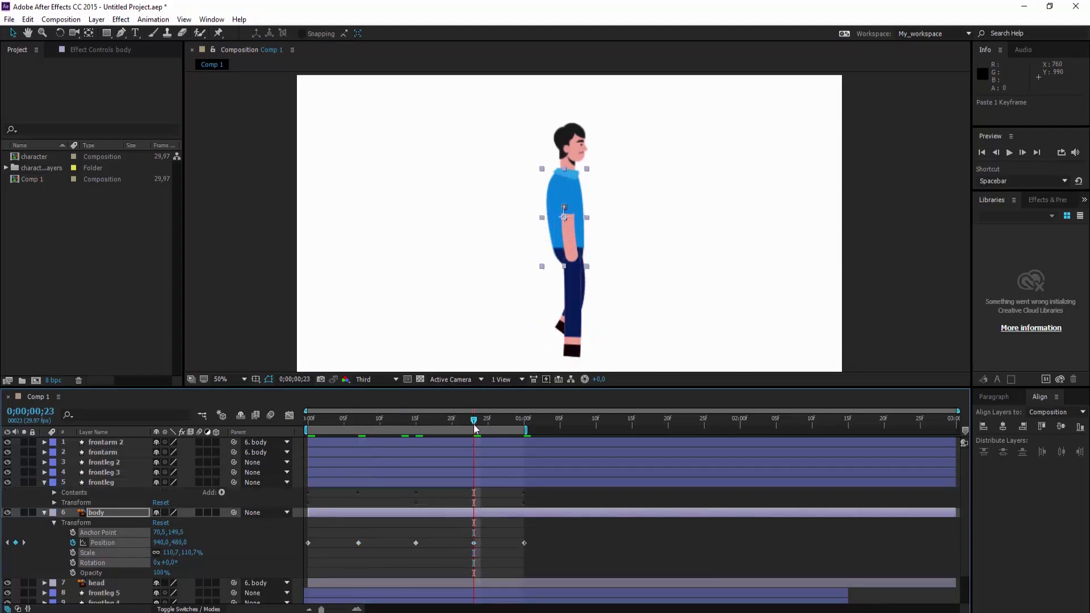
left_click(501, 421)
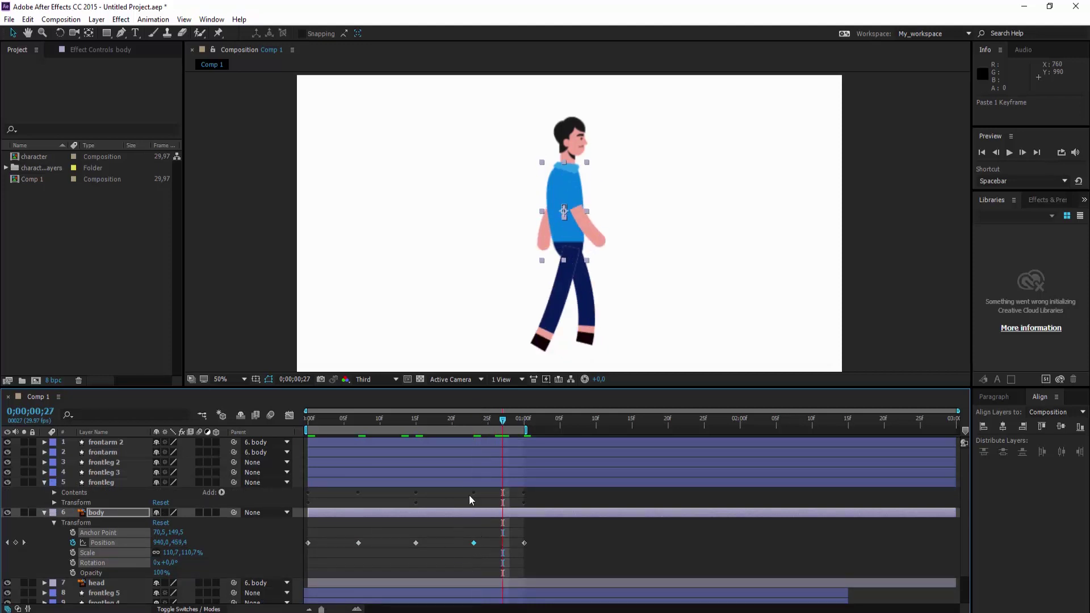
left_click(475, 543)
key("space")
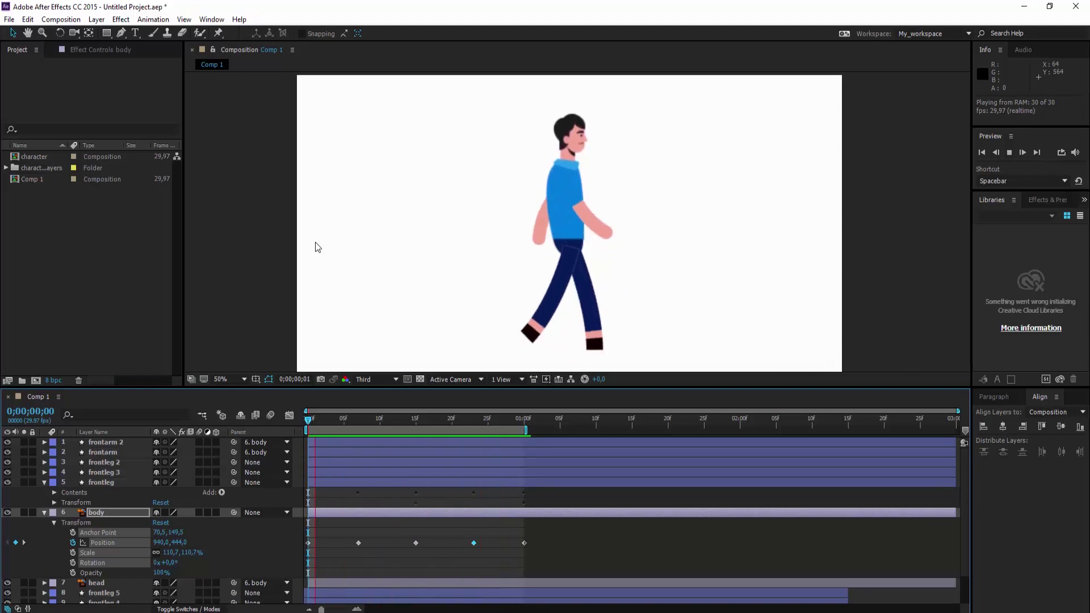
key("space")
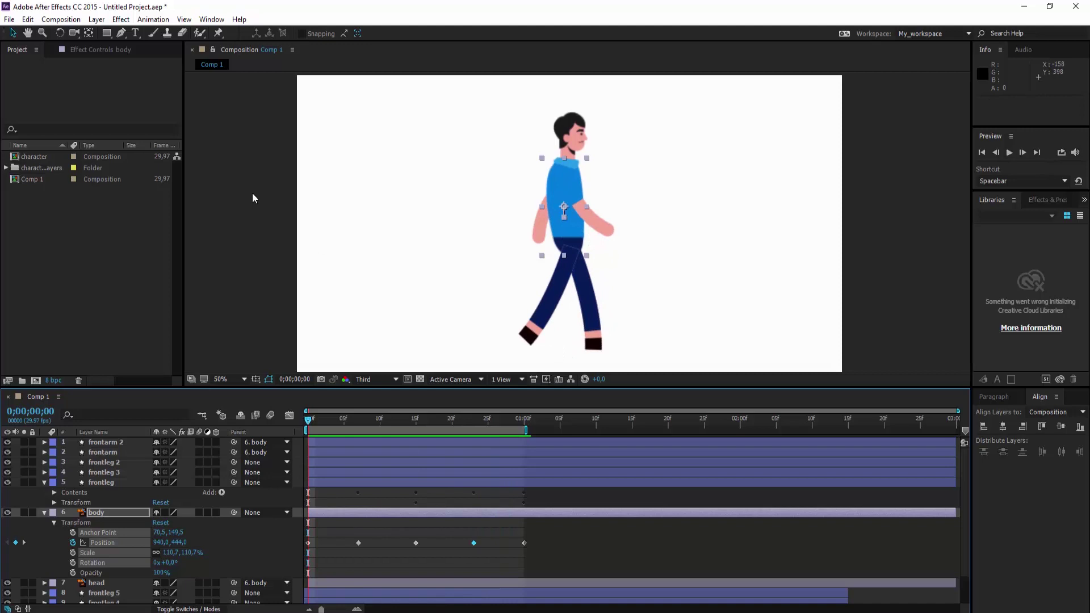